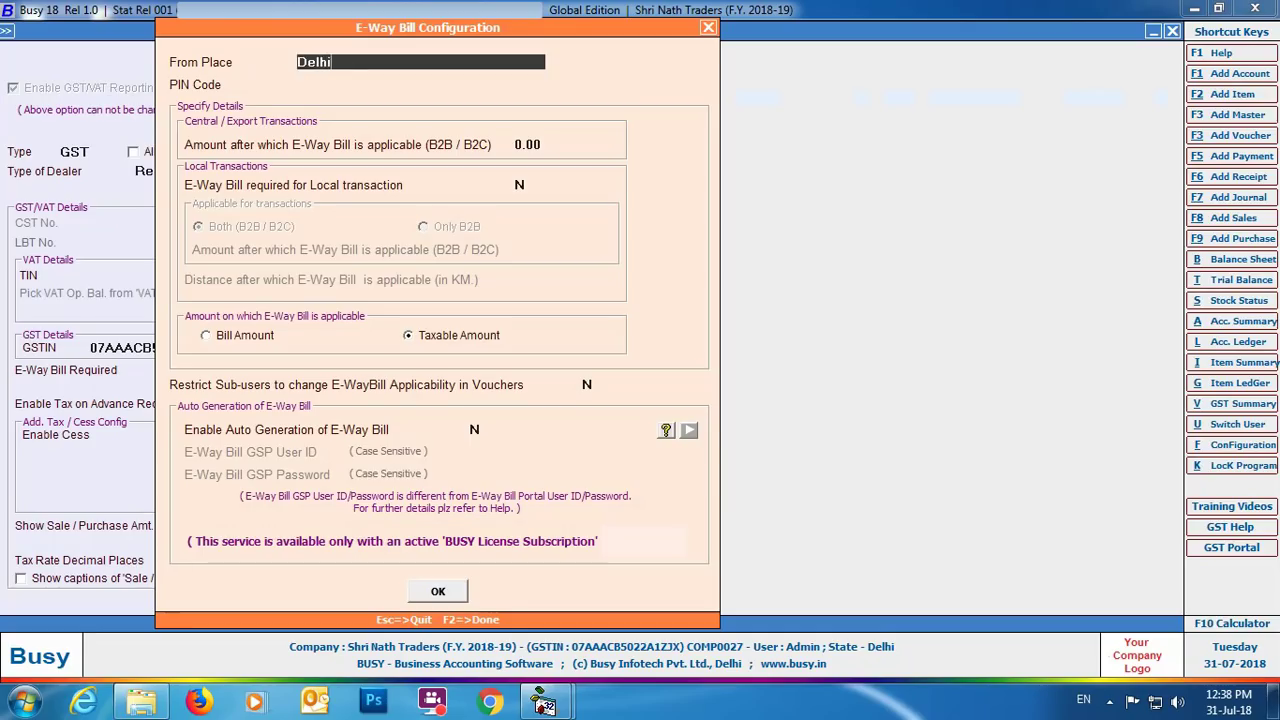
Step: Keep Delhi as the dispatch place, with PIN 110040 and a 50,000 interstate e-way bill threshold
key("Return")
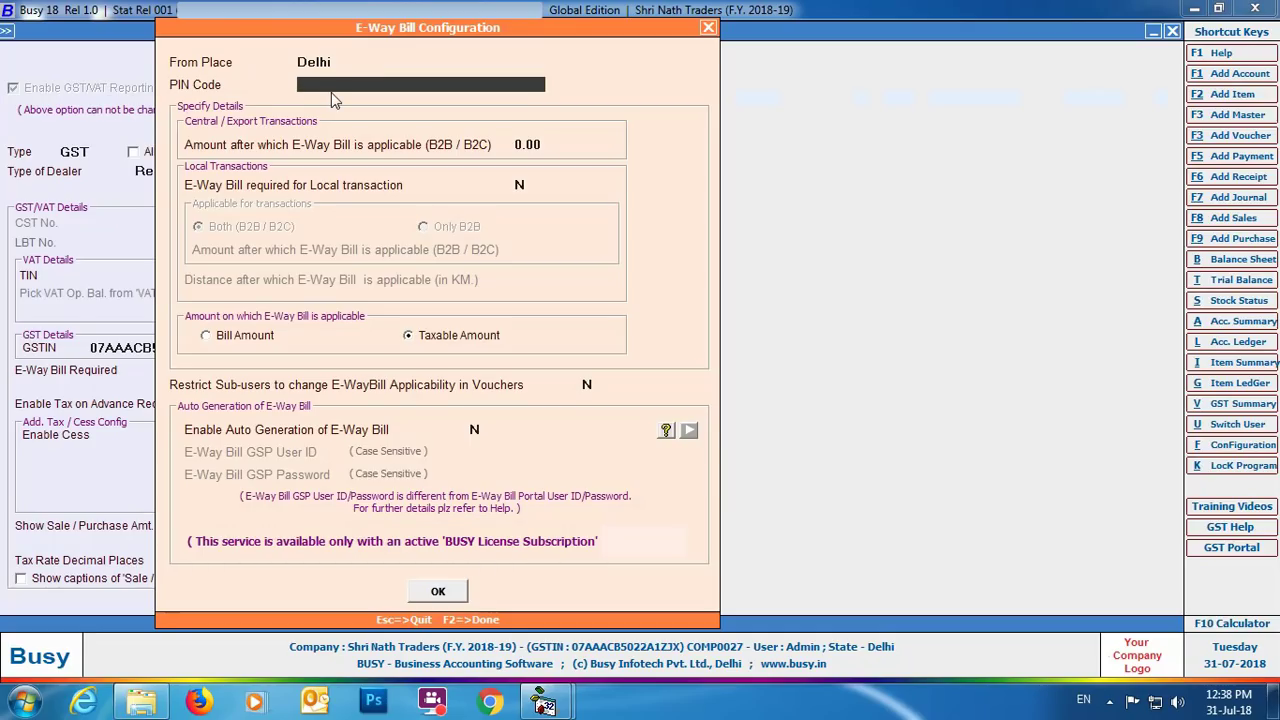
type("110040")
key("Return")
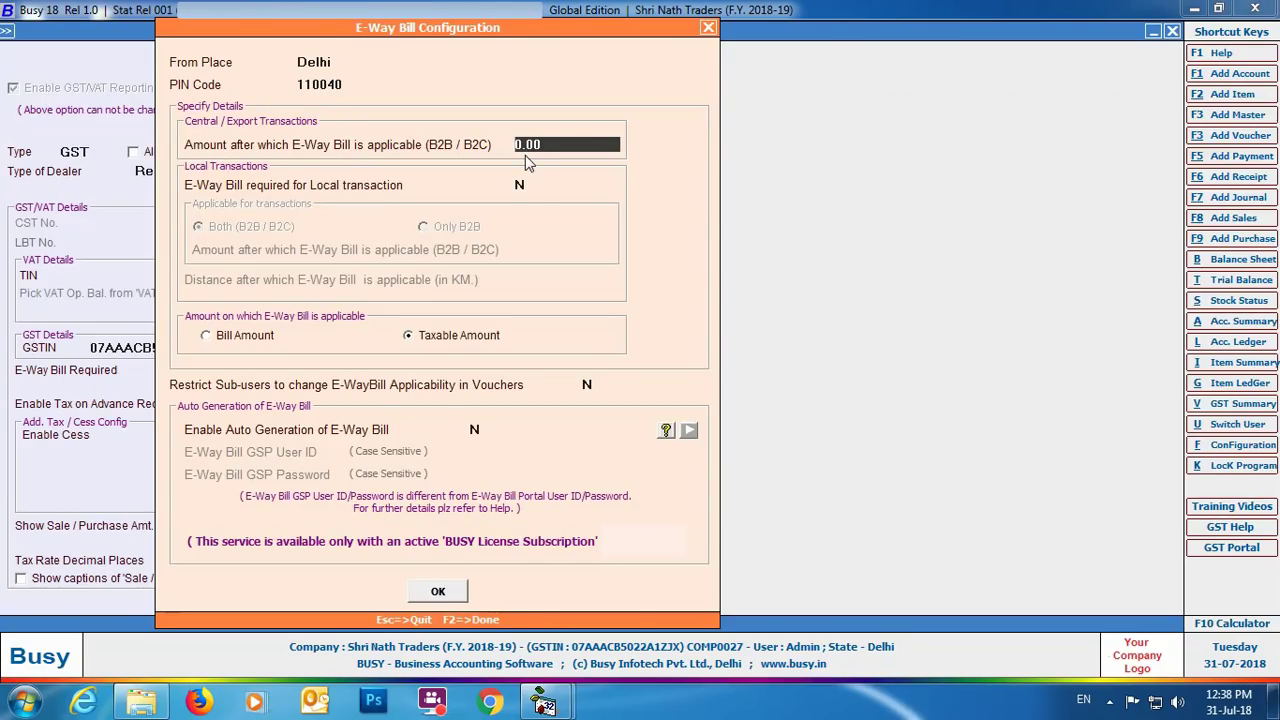
type("50000")
key("Return")
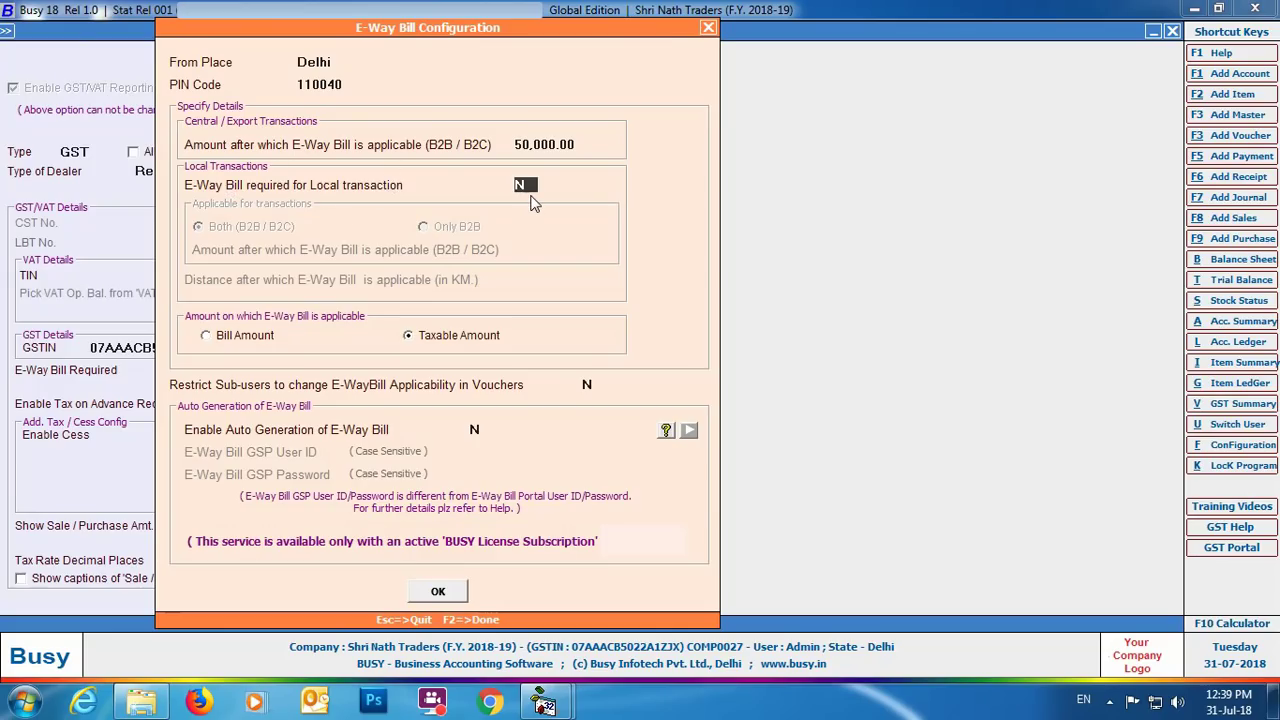
Step: Require local e-way bills for B2B transactions only, above 1,00,000
type("y")
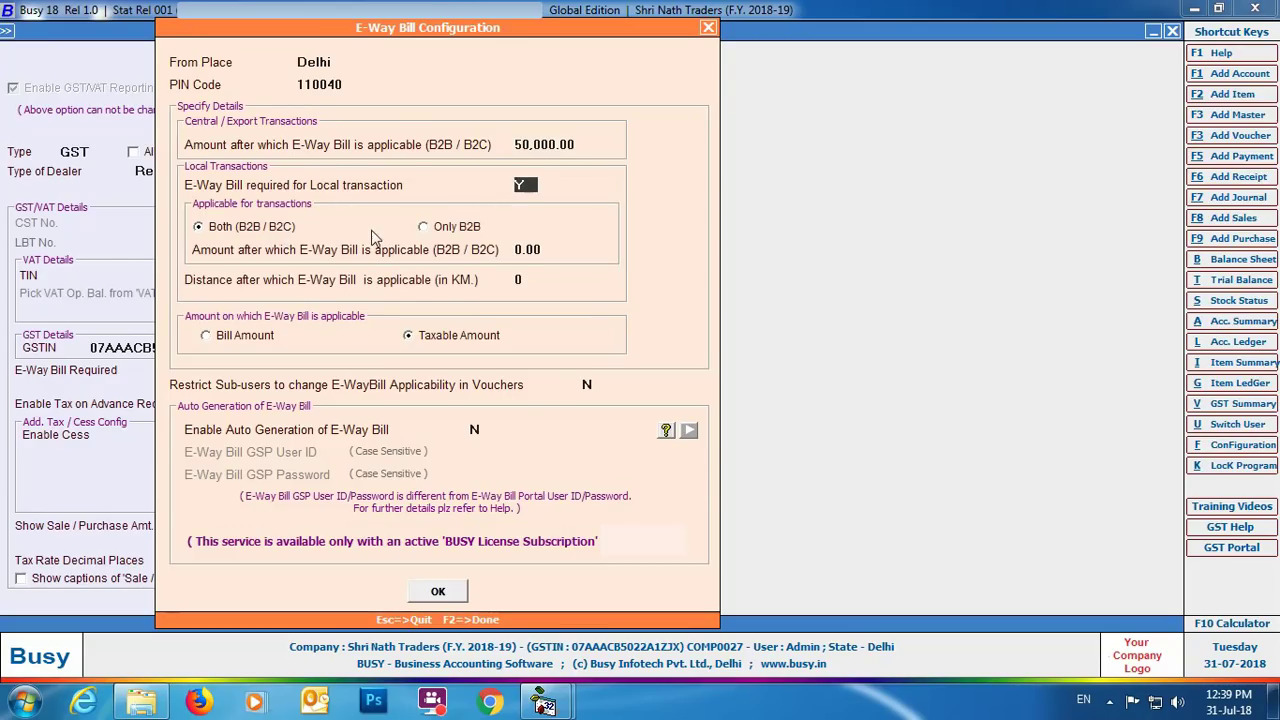
left_click(425, 228)
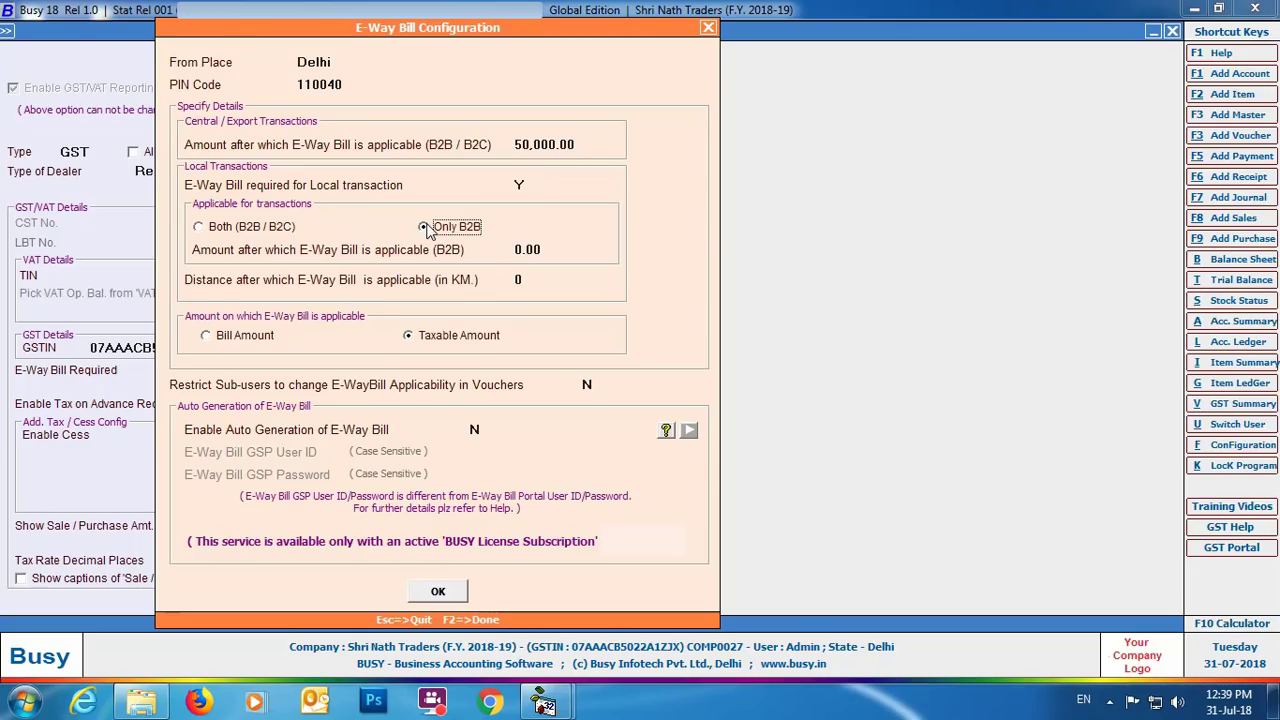
left_click(557, 249)
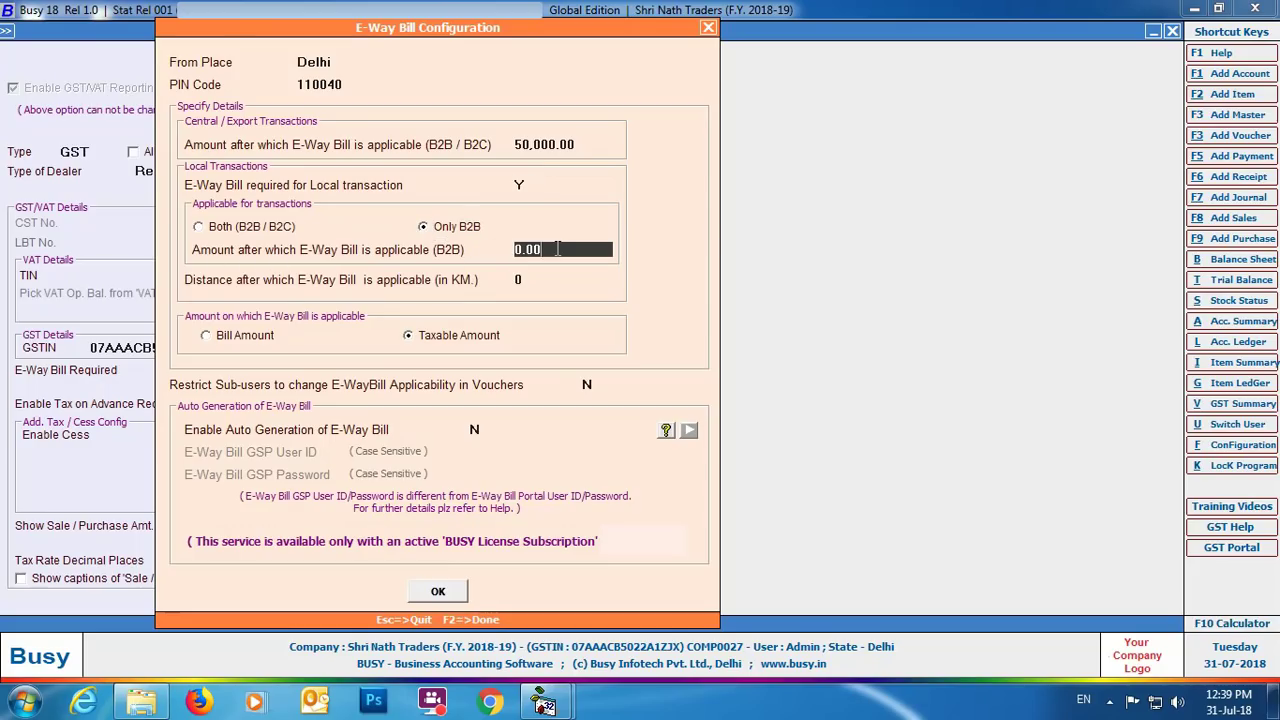
type("100000")
Step: Confirm the 1,00,000 B2B threshold and restrict sub-users from changing e-way bill applicability
key("Return")
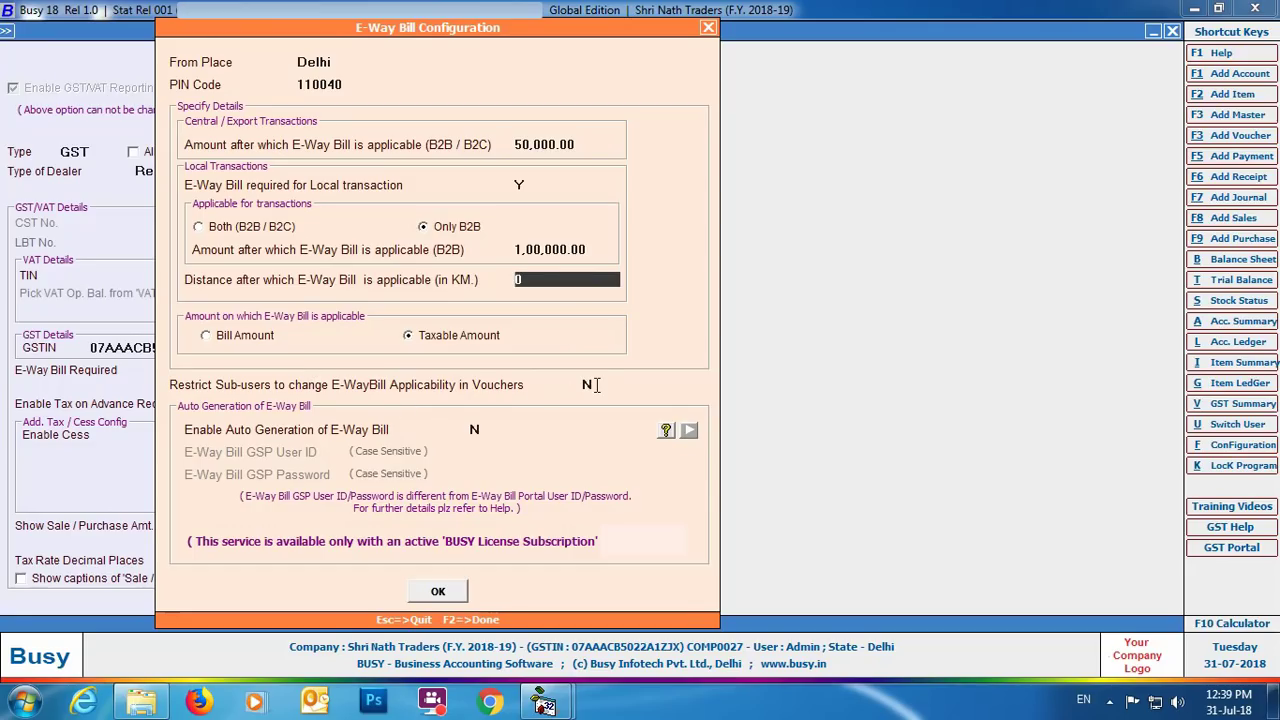
left_click(590, 385)
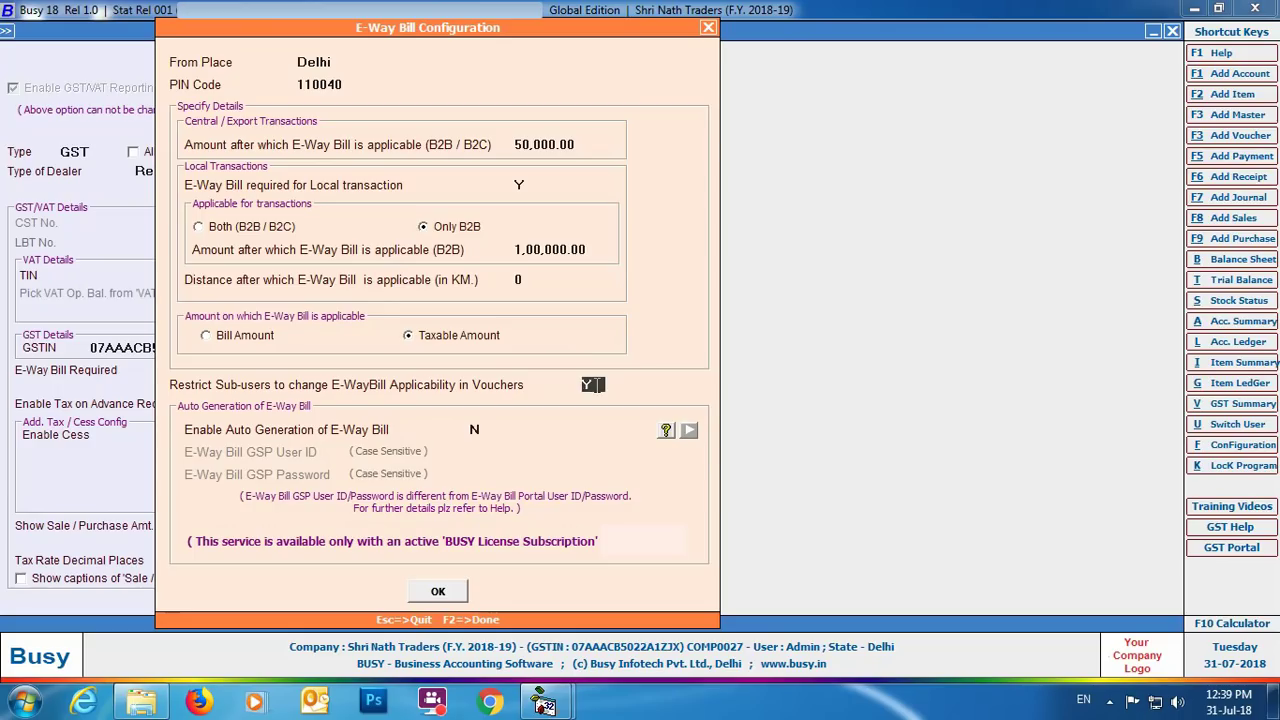
type("y")
key("Return")
Step: Enable automatic e-way bill generation and save the e-way bill configuration
key("y")
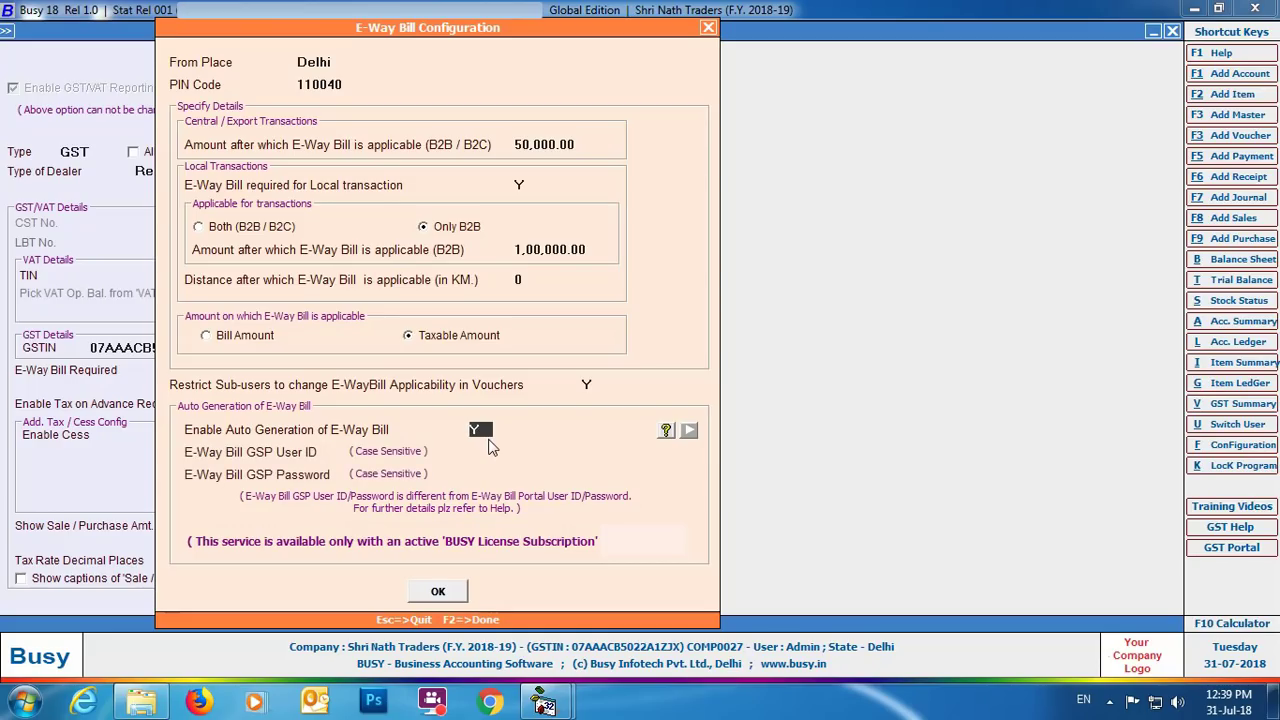
key("Return")
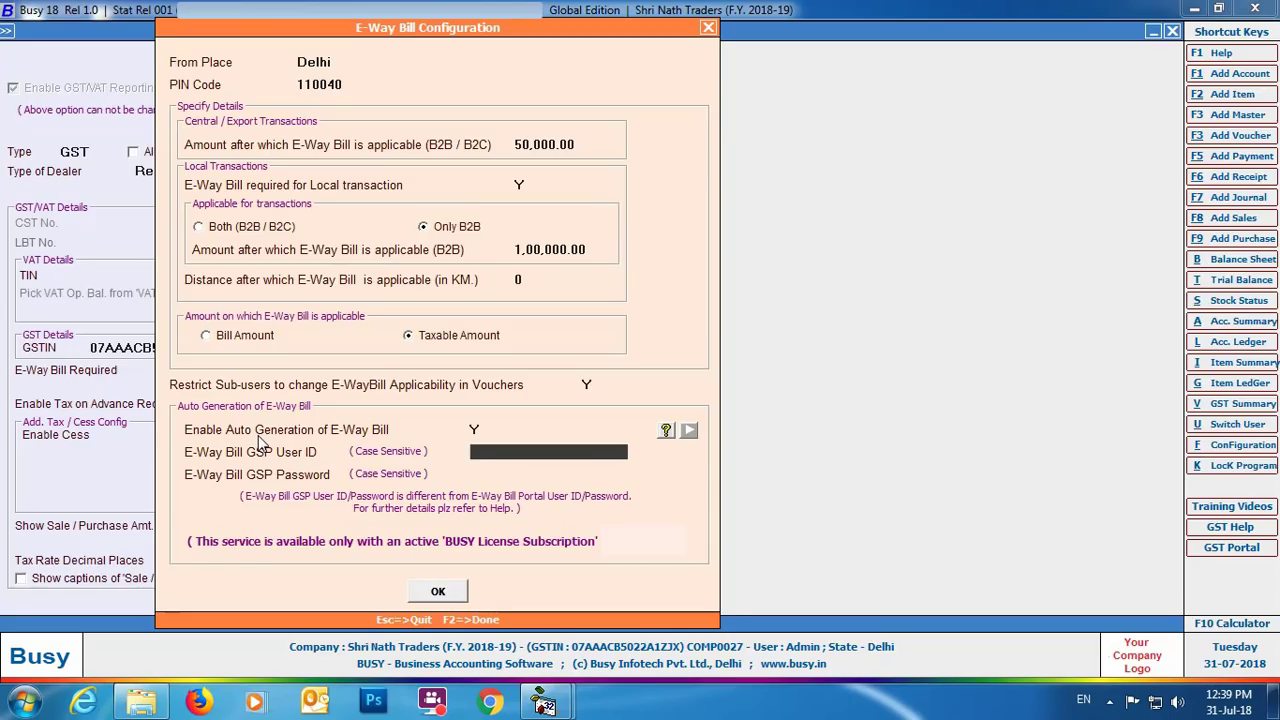
key("F2")
left_click(620, 371)
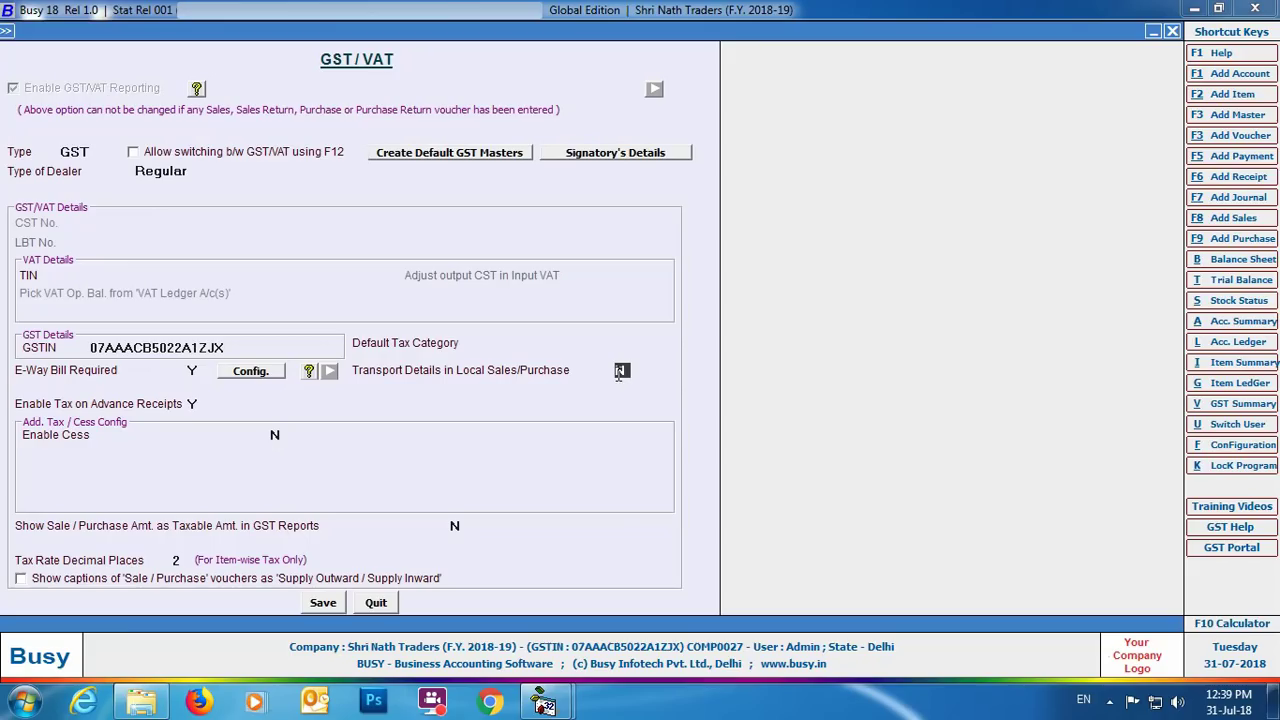
Step: Turn on Transport Details in Local Sales/Purchase and save the GST/VAT settings
type("Y")
left_click(322, 604)
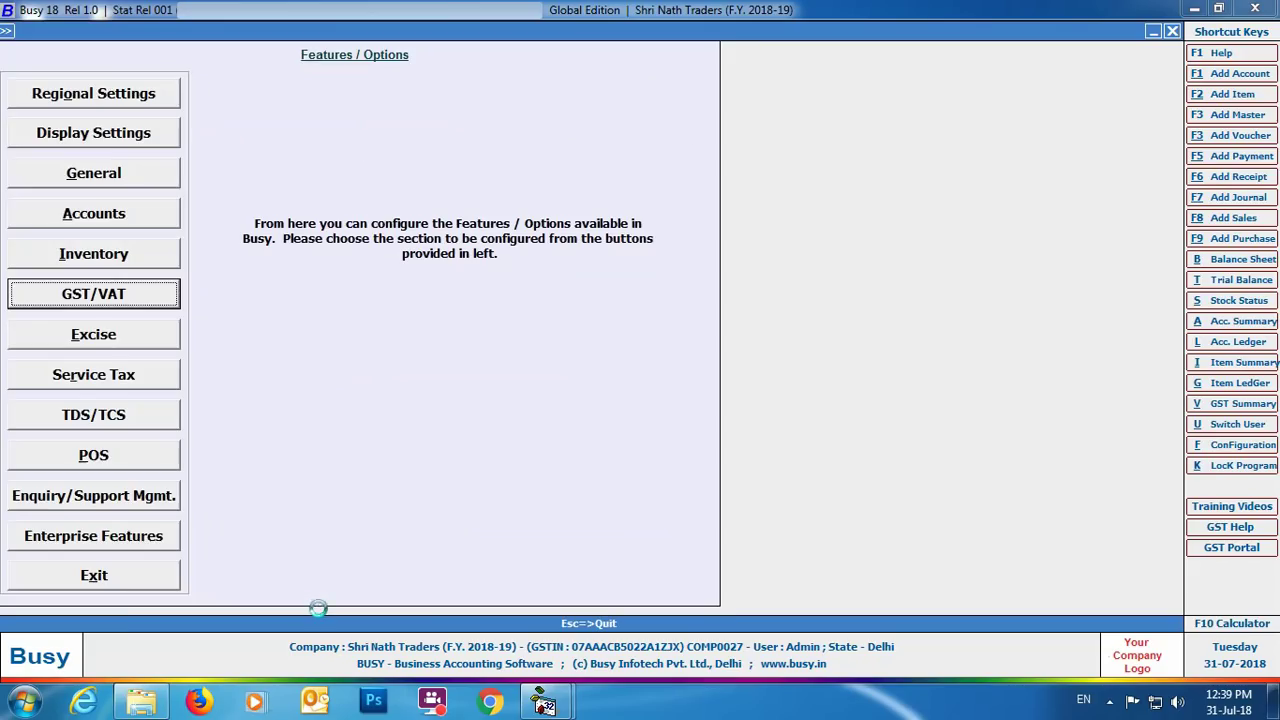
left_click(98, 582)
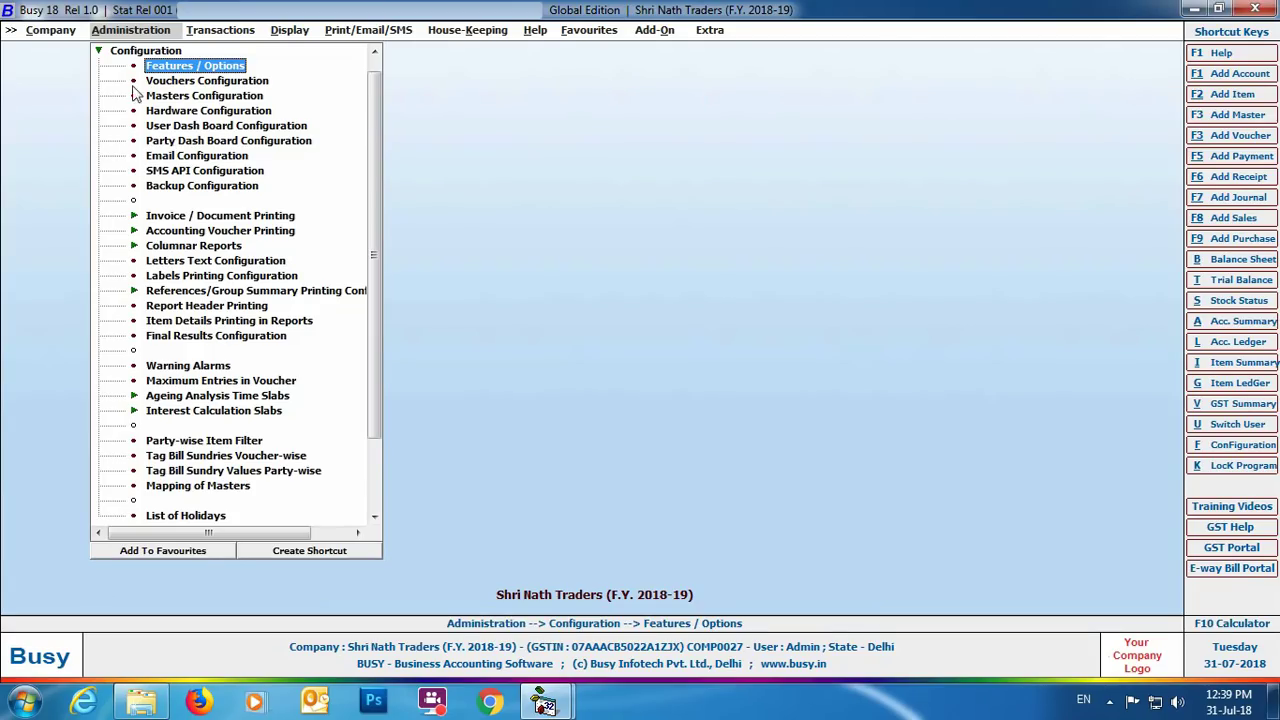
Step: Open the Mahavira Containers account master for modification
left_click(145, 55)
left_click(145, 53)
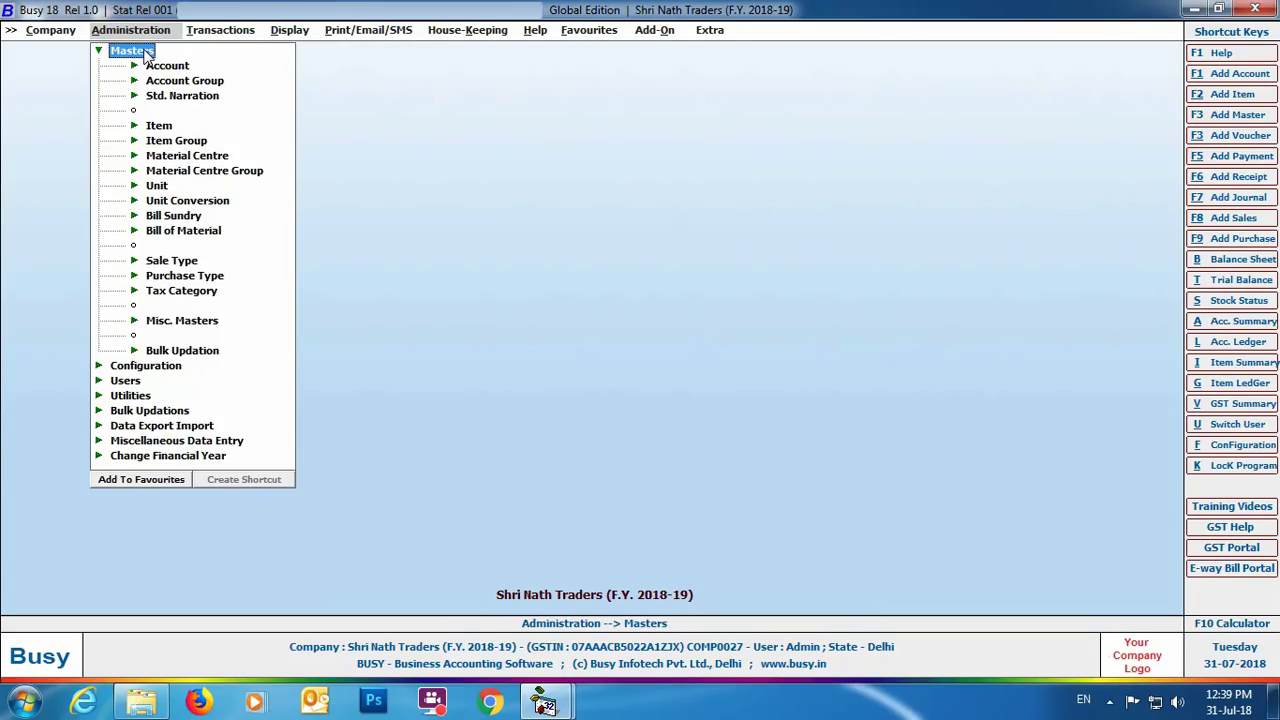
left_click(151, 68)
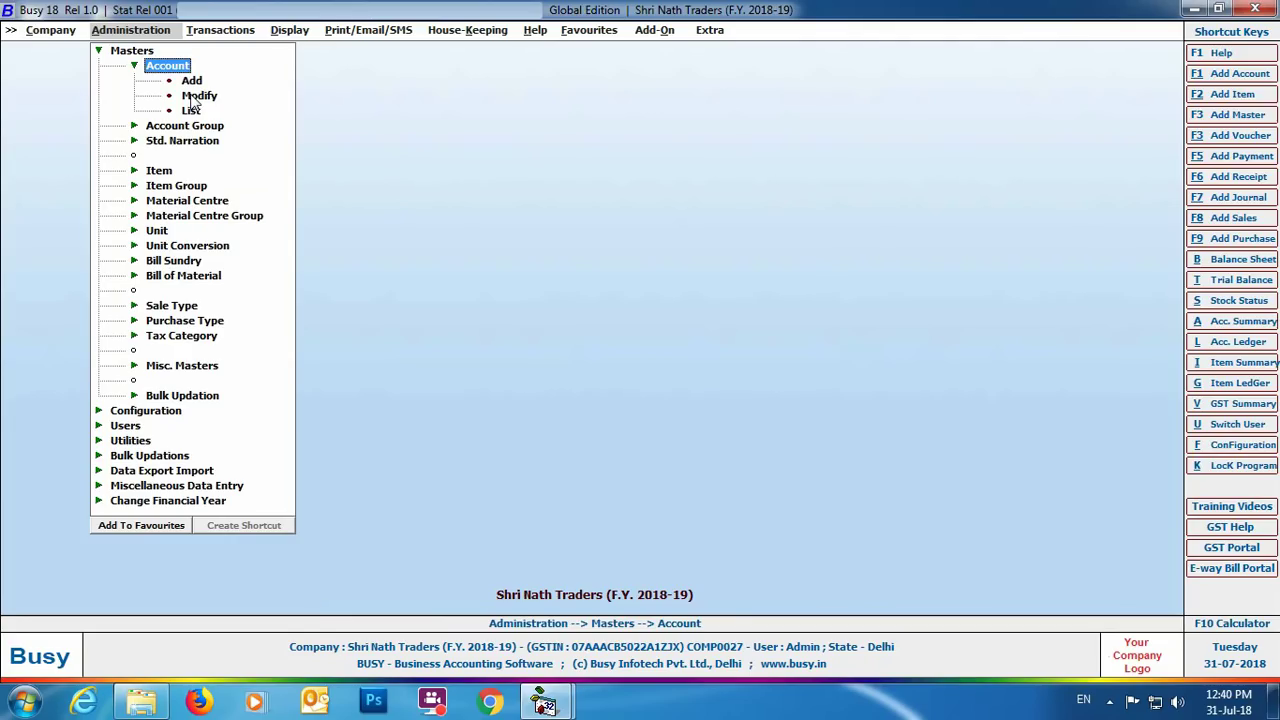
double_click(192, 96)
type("m")
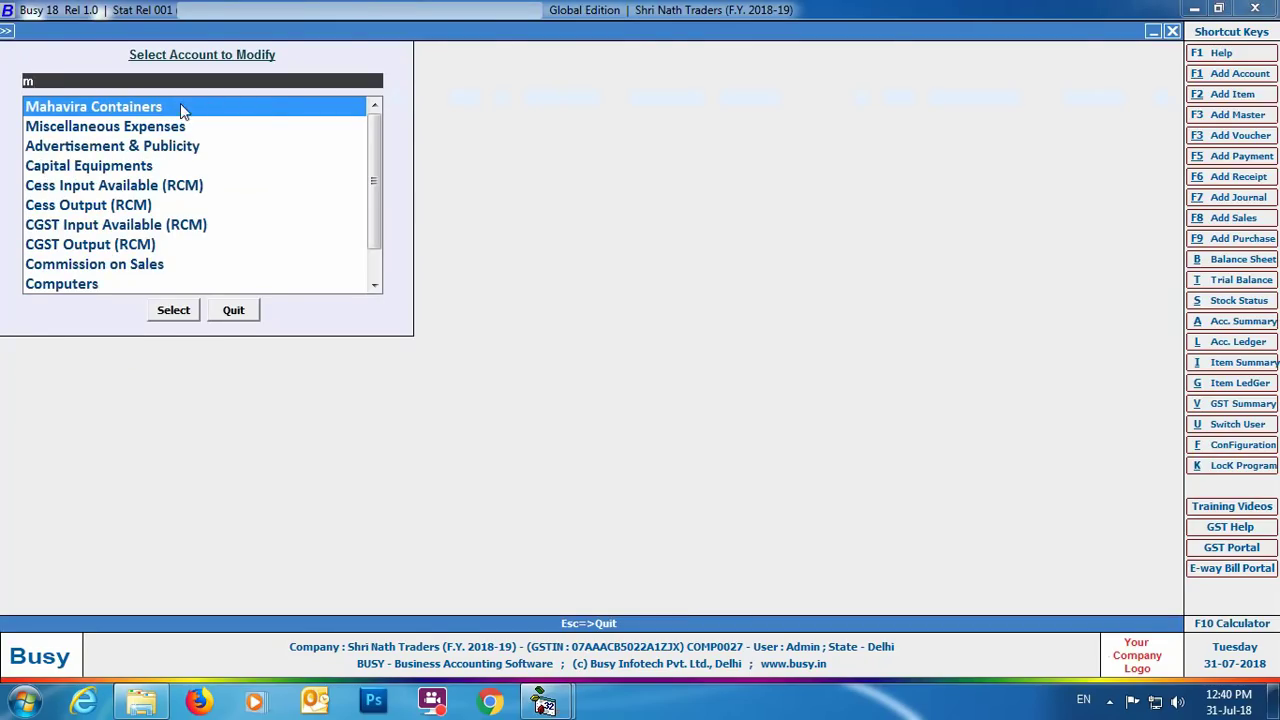
left_click(183, 108)
left_click(172, 310)
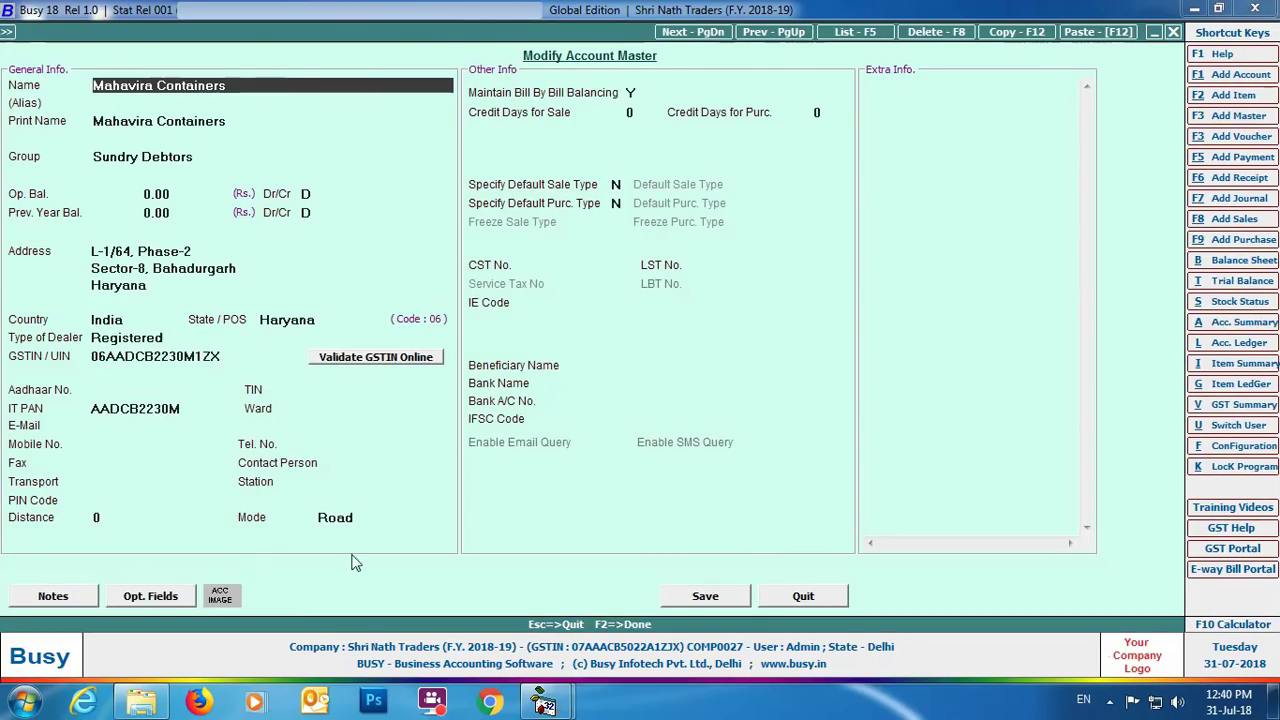
Step: Give Mahavira Containers transporter Avtar Transport Srvices, station Bahadurgarh, PIN 122104, distance 65, and save
left_click(100, 478)
type("Av")
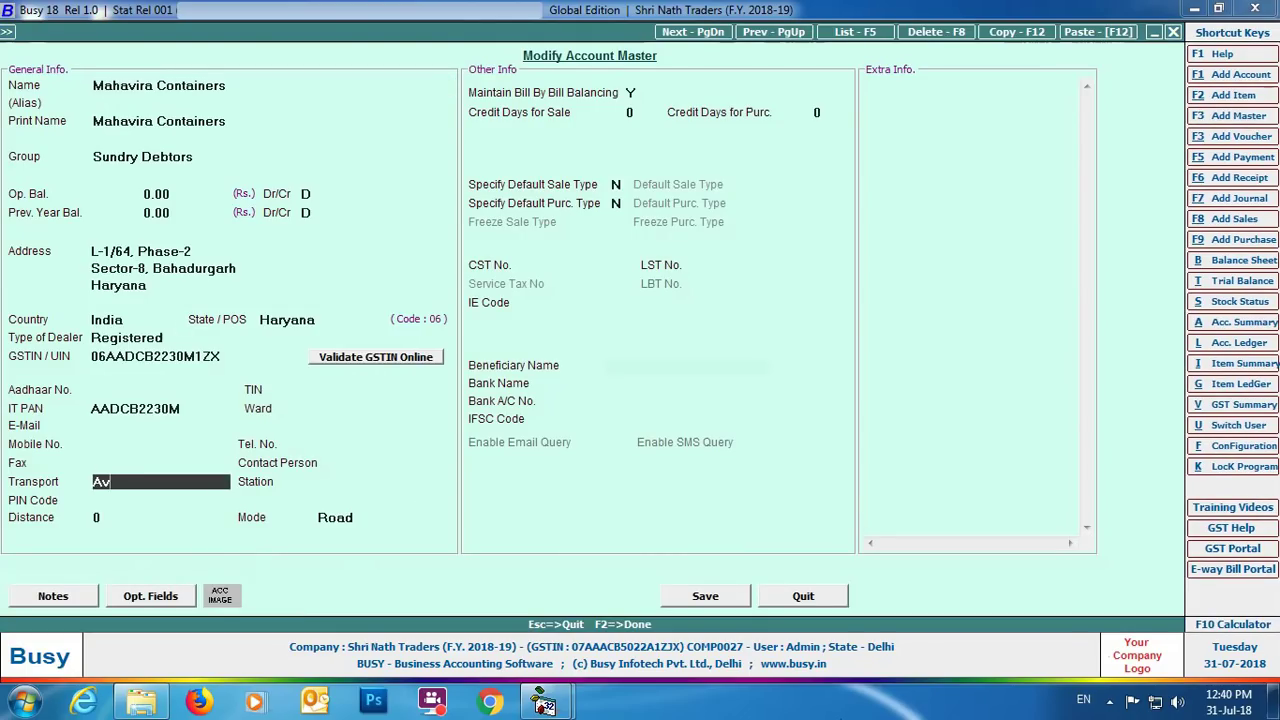
type("tar Transport Srvices")
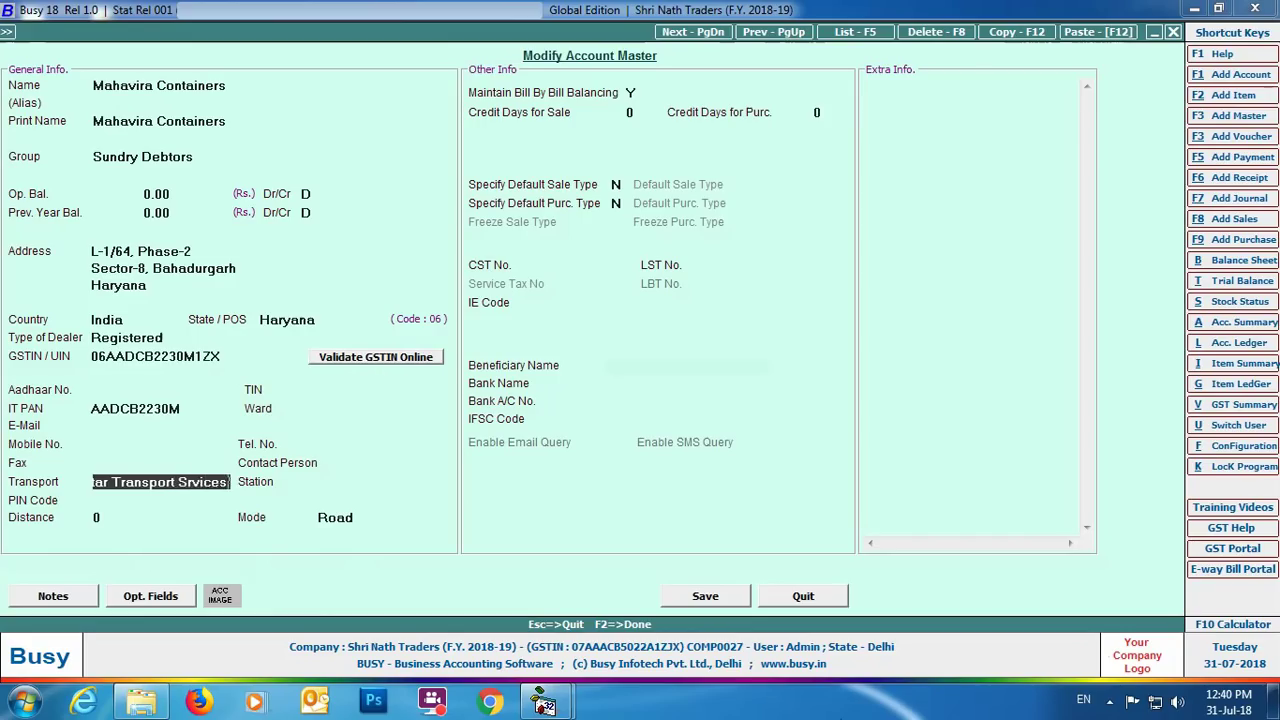
key("Return")
type("Bahadurga")
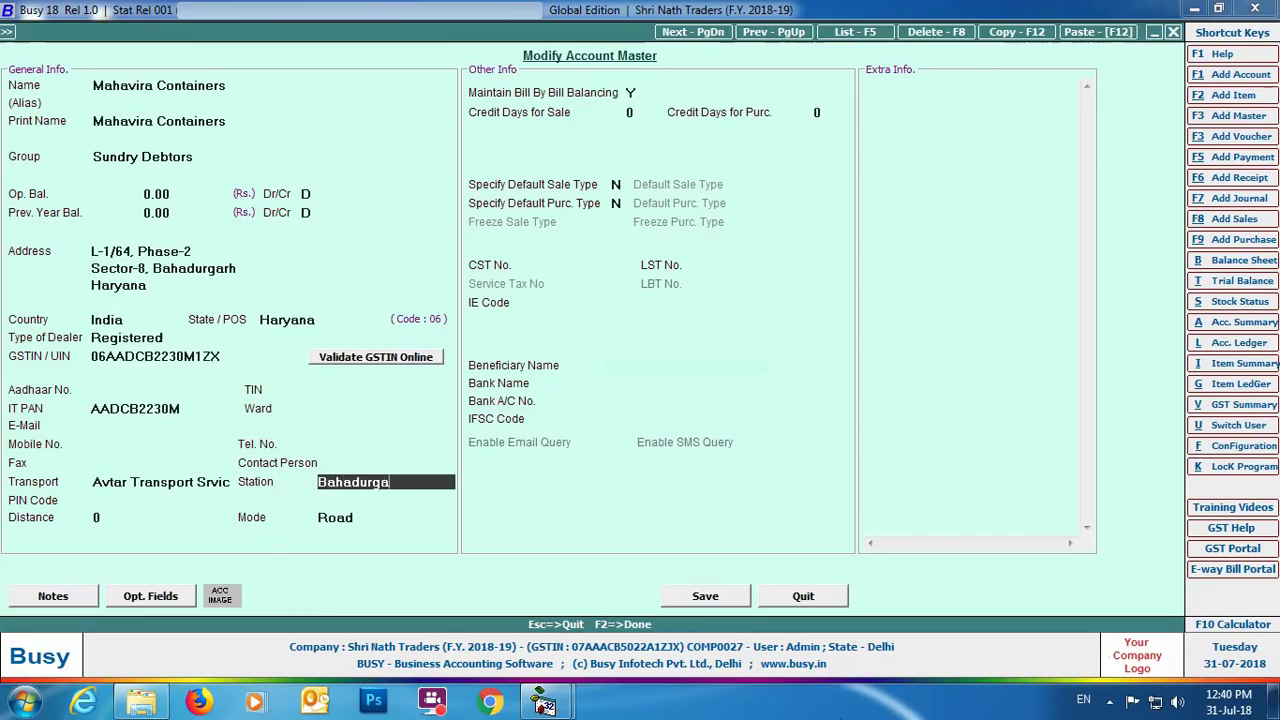
type("rh")
key("Return")
type("122104")
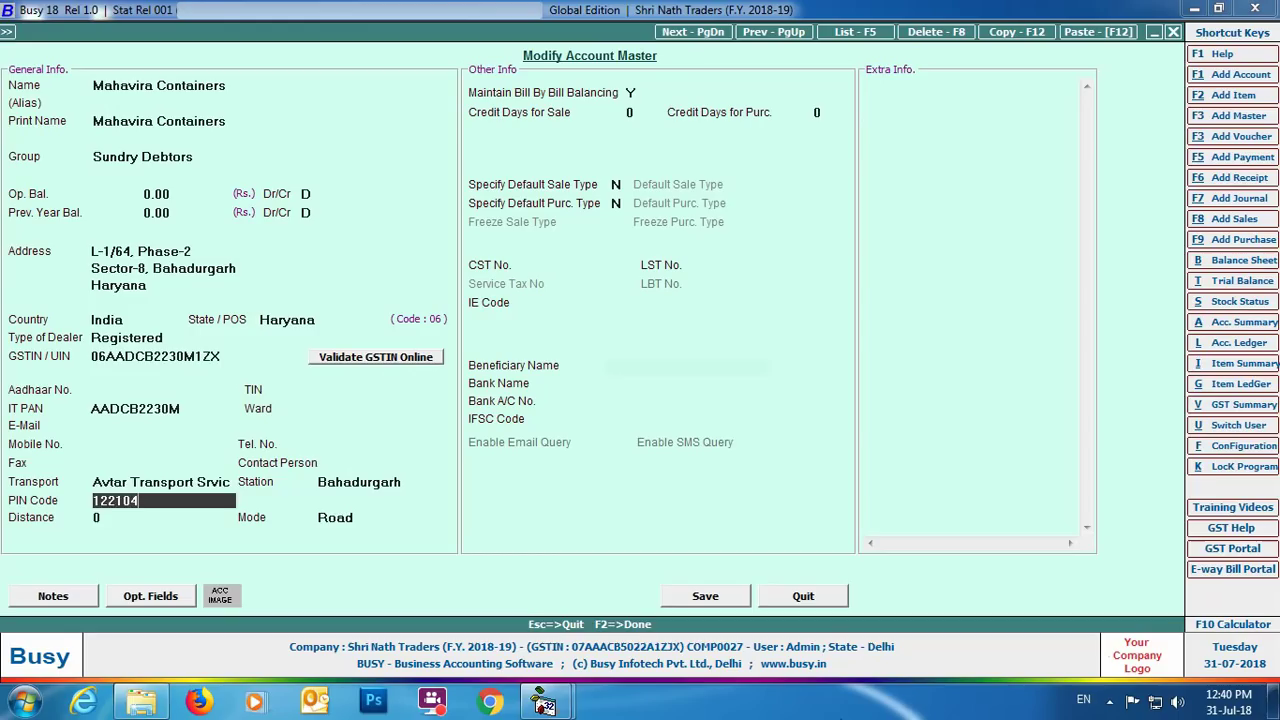
key("Return")
type("65")
key("Return")
left_click(702, 595)
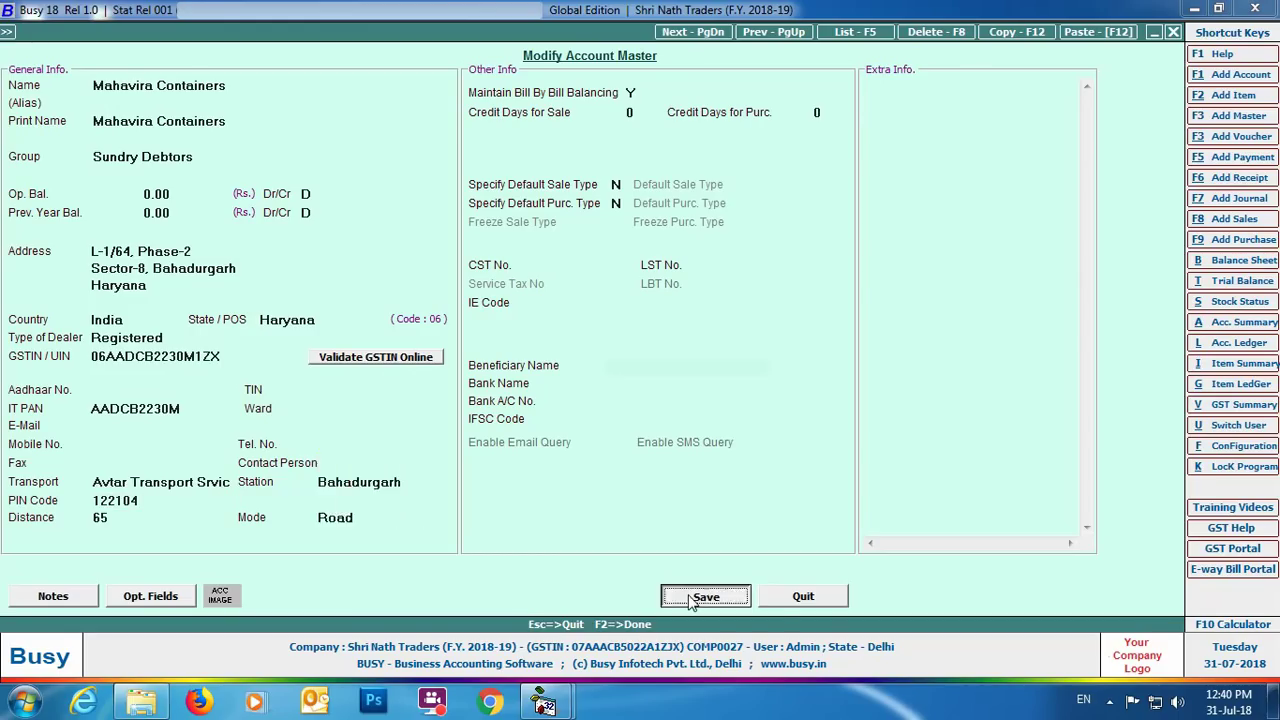
left_click(250, 320)
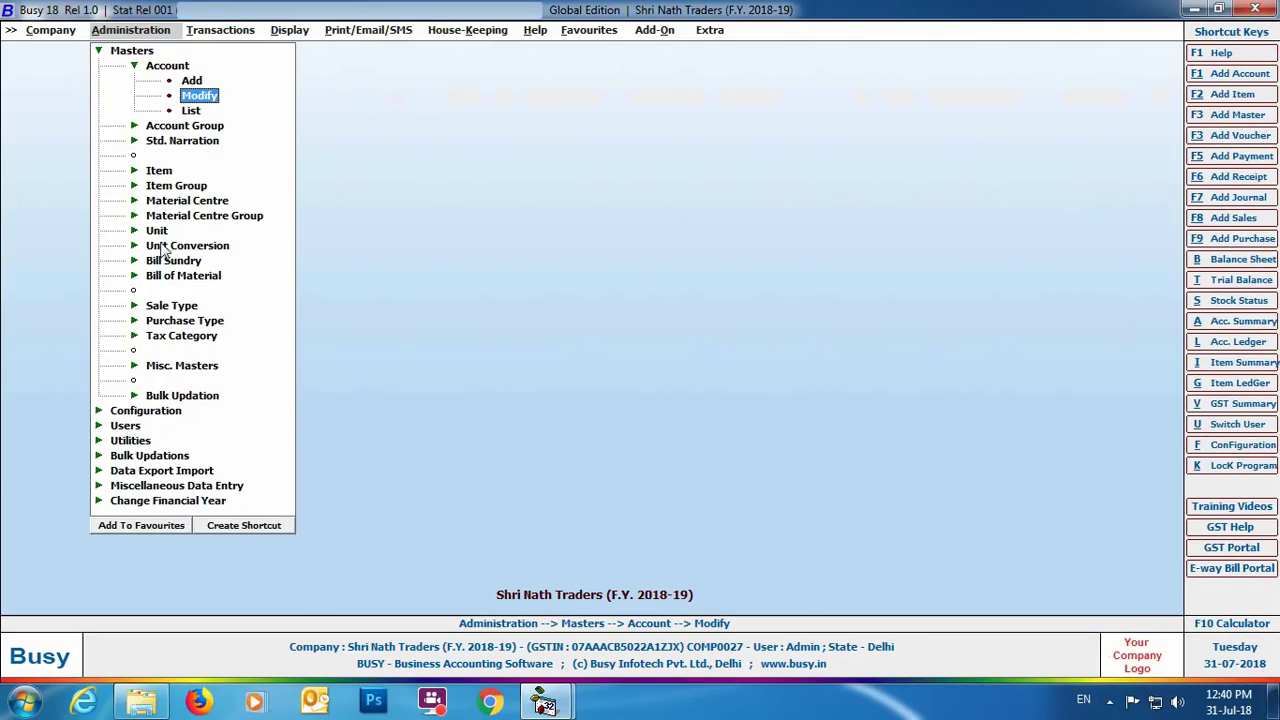
Step: Set Main Store's From Place to Bawana, PIN 110040 and state Delhi, then save
left_click(188, 201)
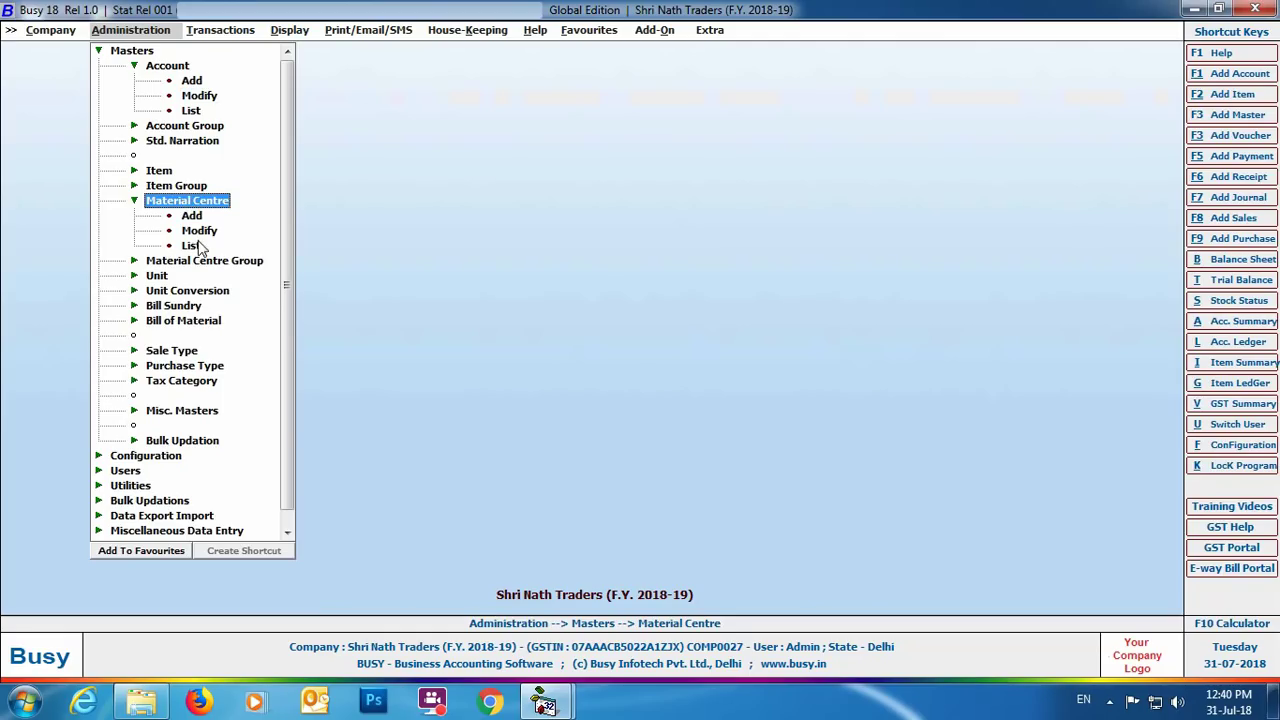
left_click(200, 231)
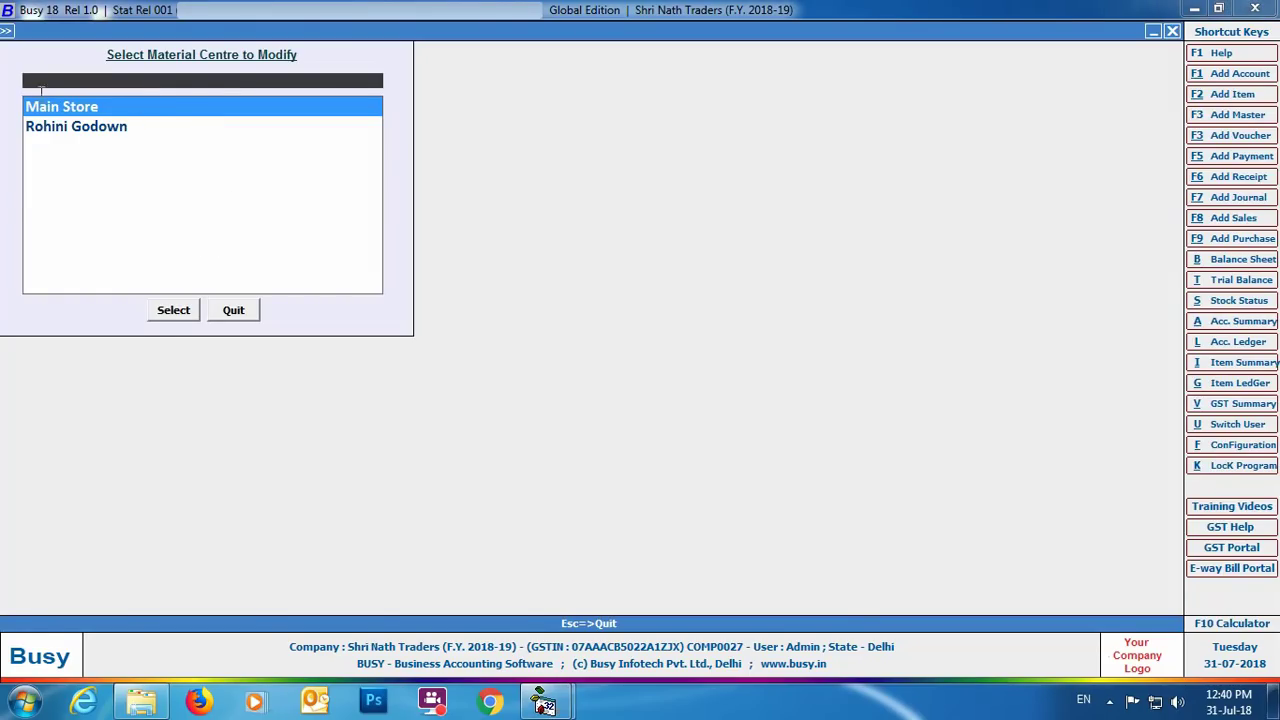
left_click(90, 106)
left_click(173, 310)
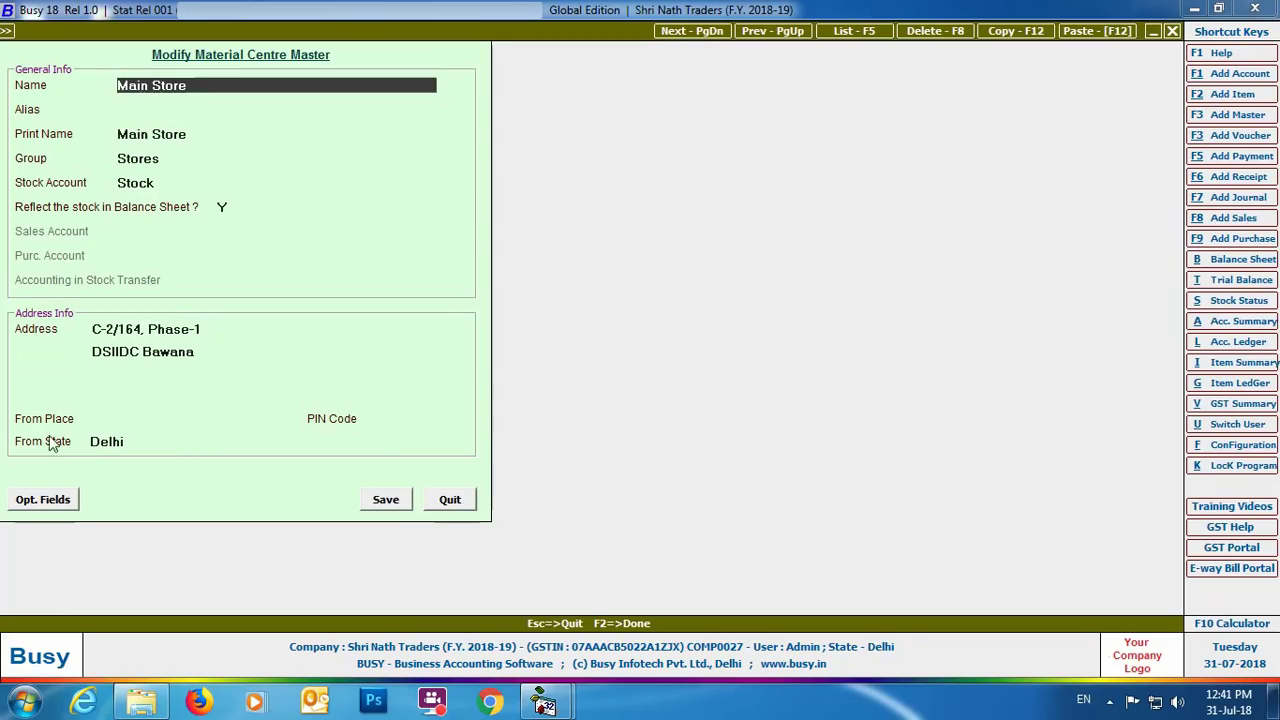
type("Bawana")
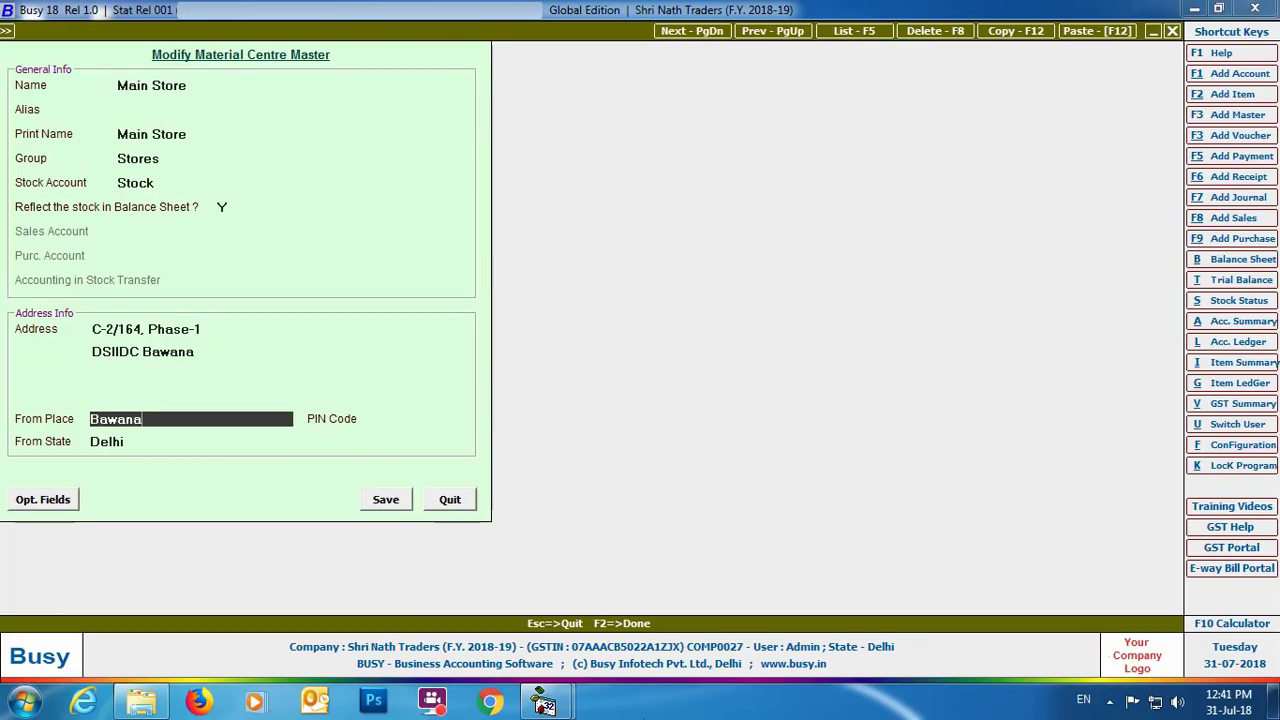
key("Return")
type("110040")
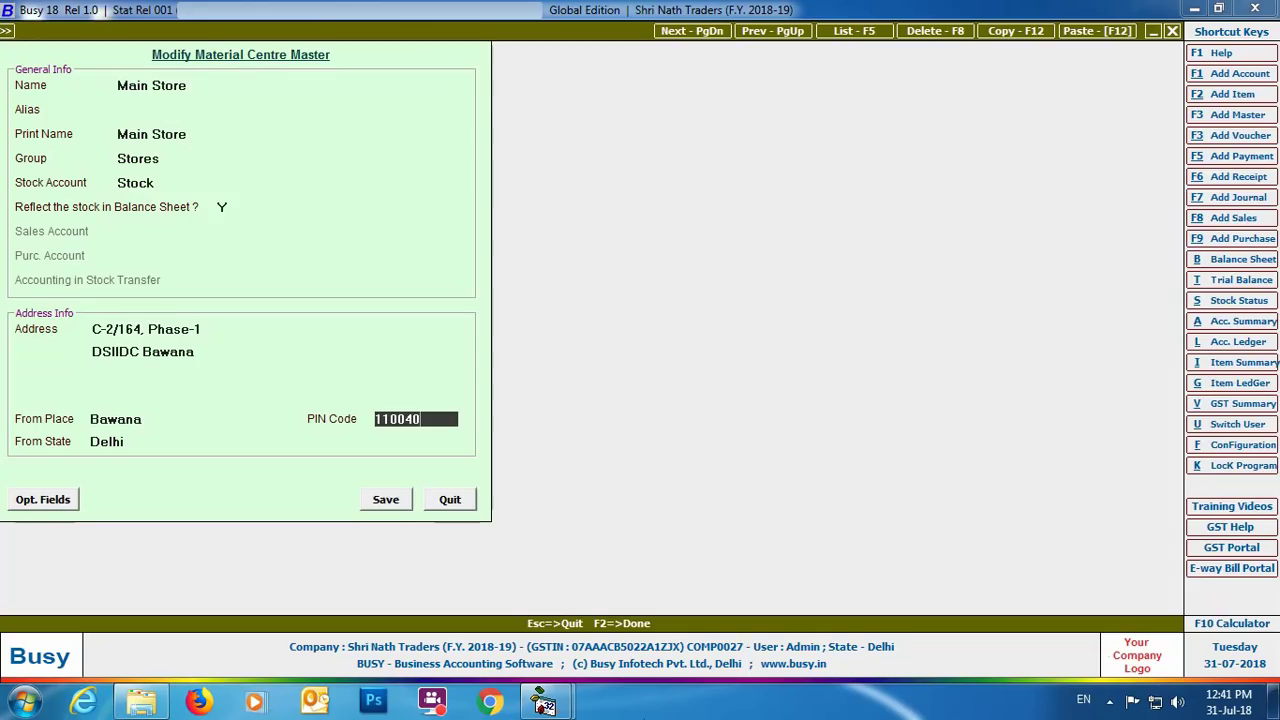
key("Return")
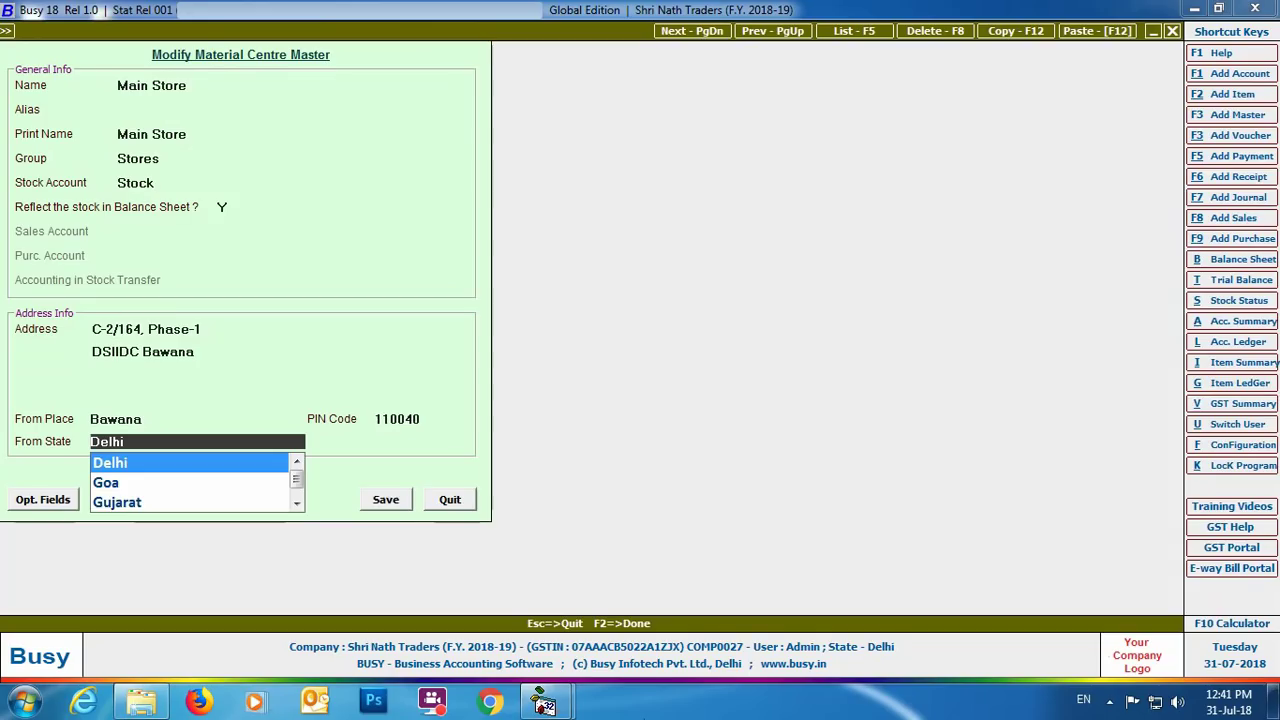
key("Return")
left_click(387, 500)
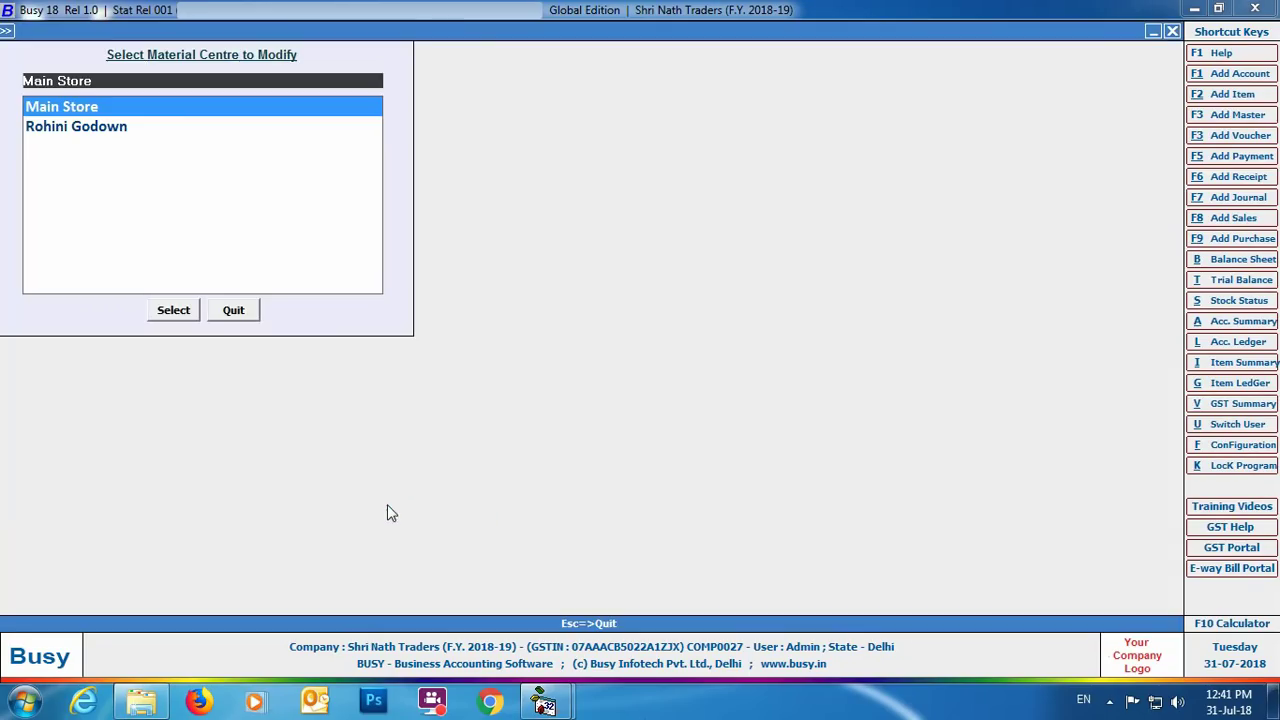
left_click(231, 310)
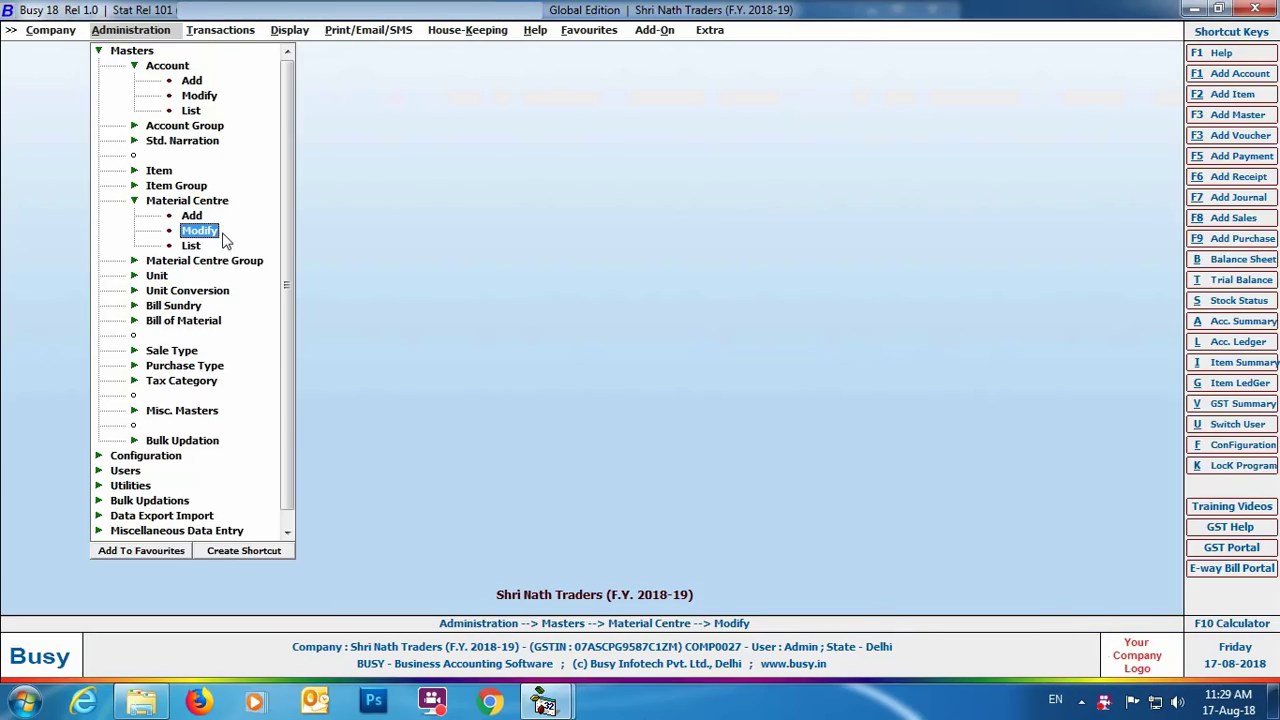
Step: Open the Input Transporter's GSTIN / ID screen and load the existing transporters
left_click(242, 30)
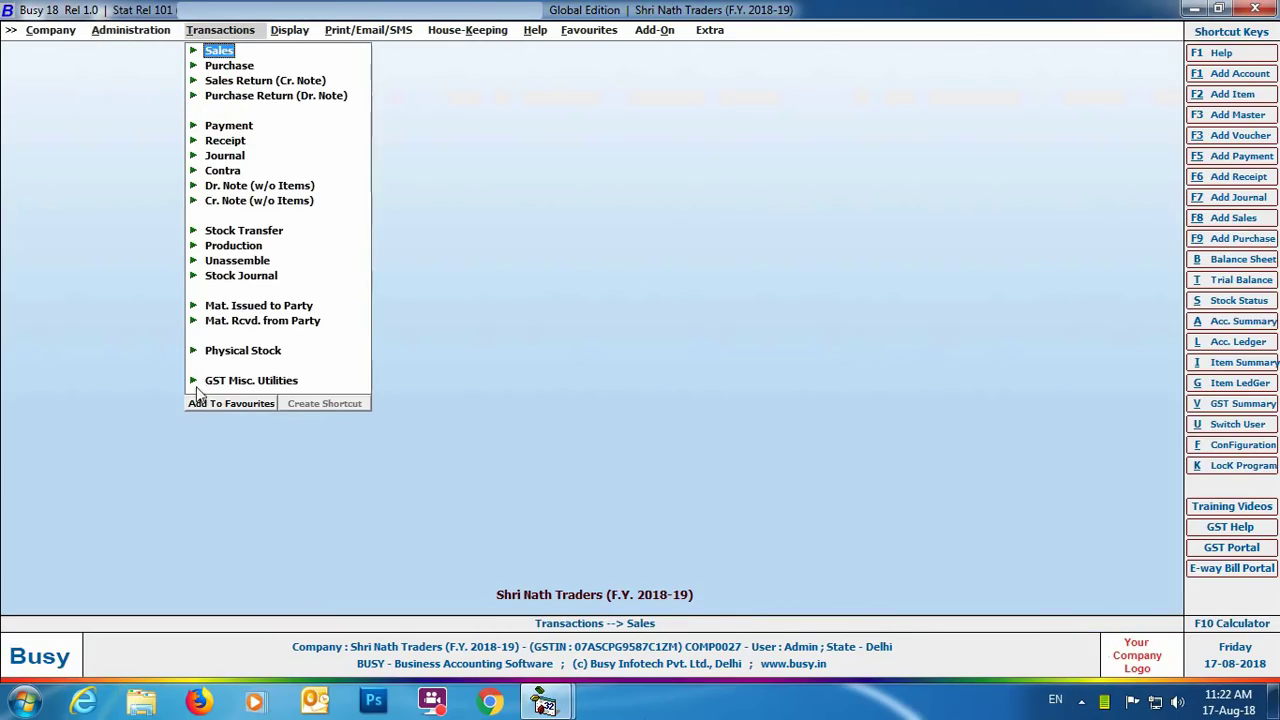
left_click(264, 384)
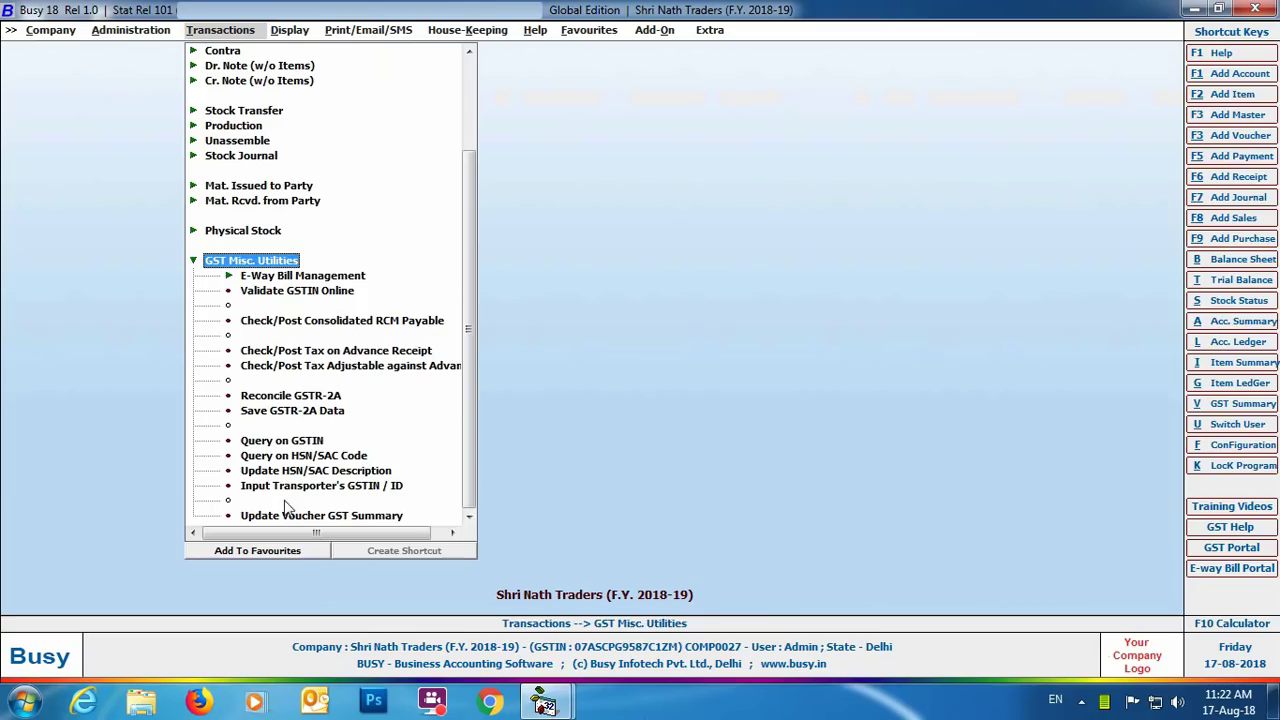
left_click(380, 489)
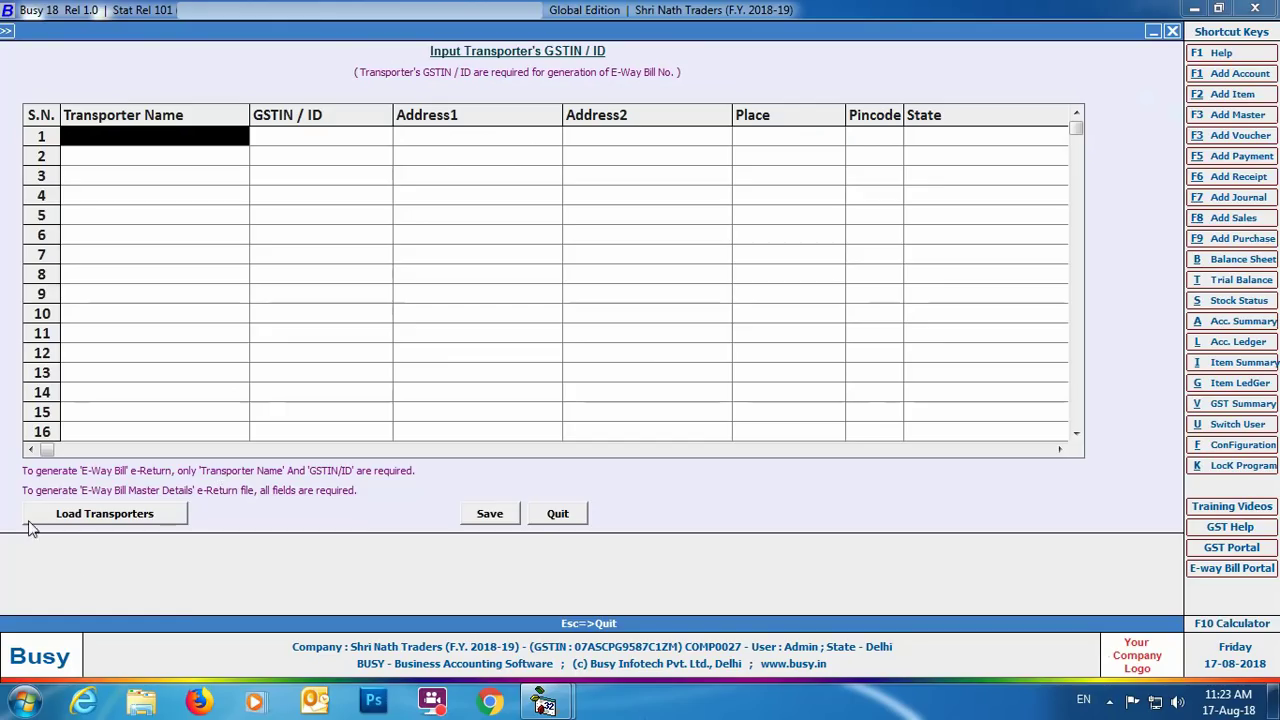
left_click(78, 518)
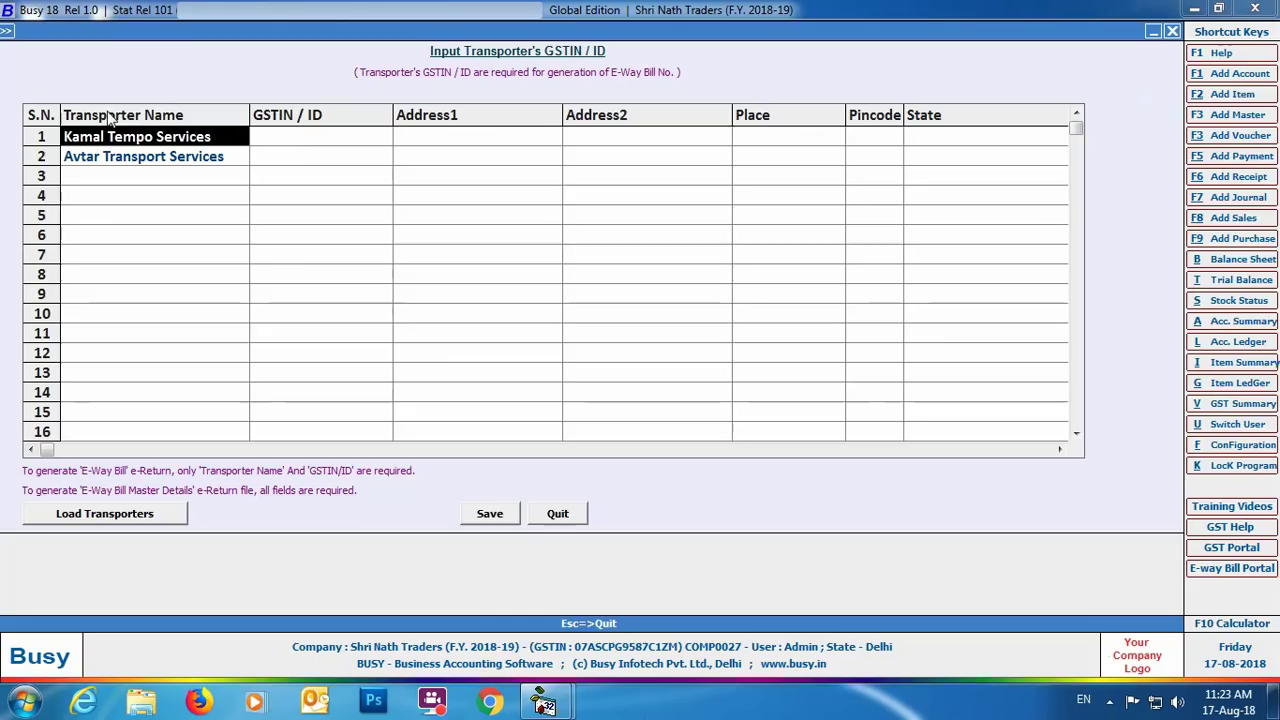
Step: Fill in Kamal Tempo Services' GSTIN, address, place, pincode, state Delhi and mobile number
left_click(295, 141)
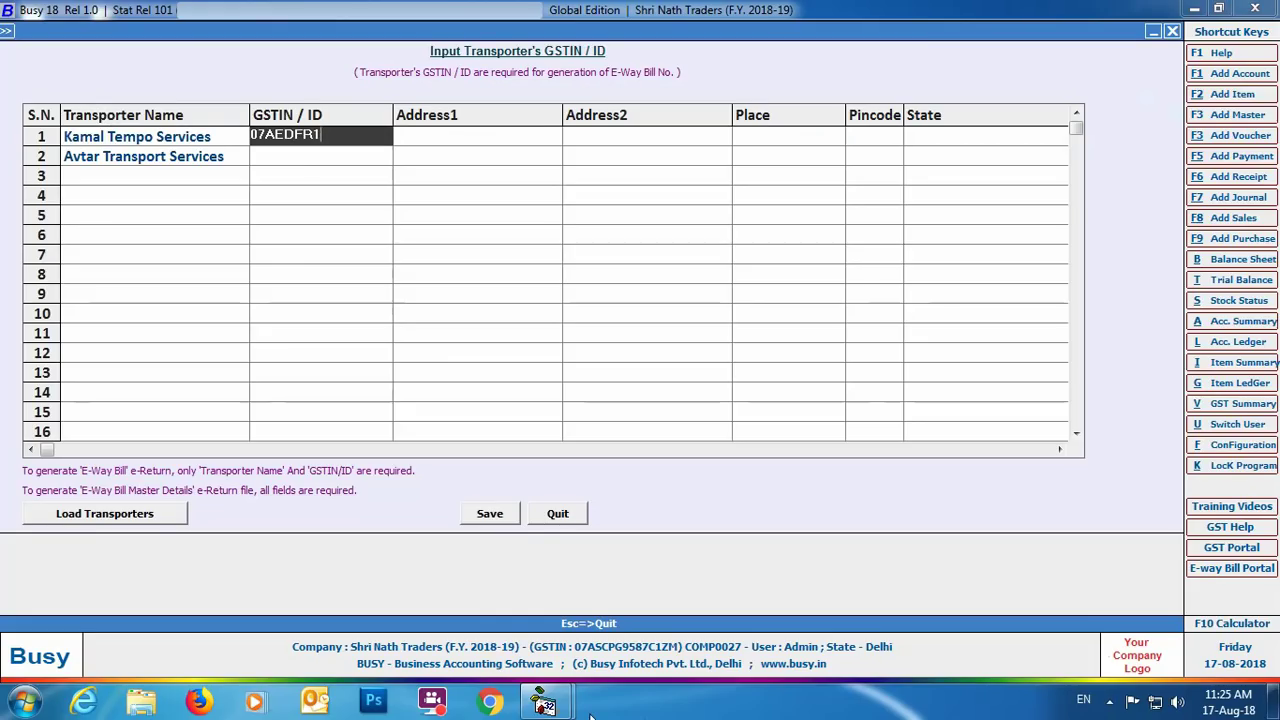
key("Return")
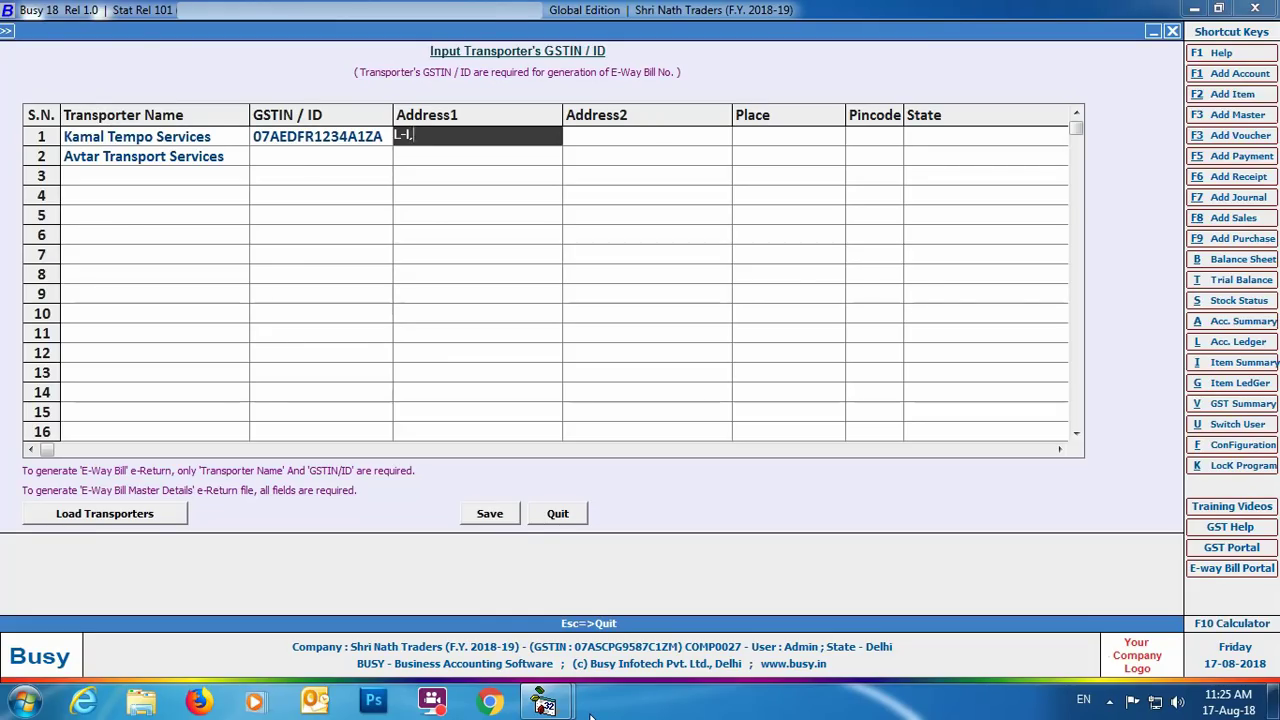
key("Return")
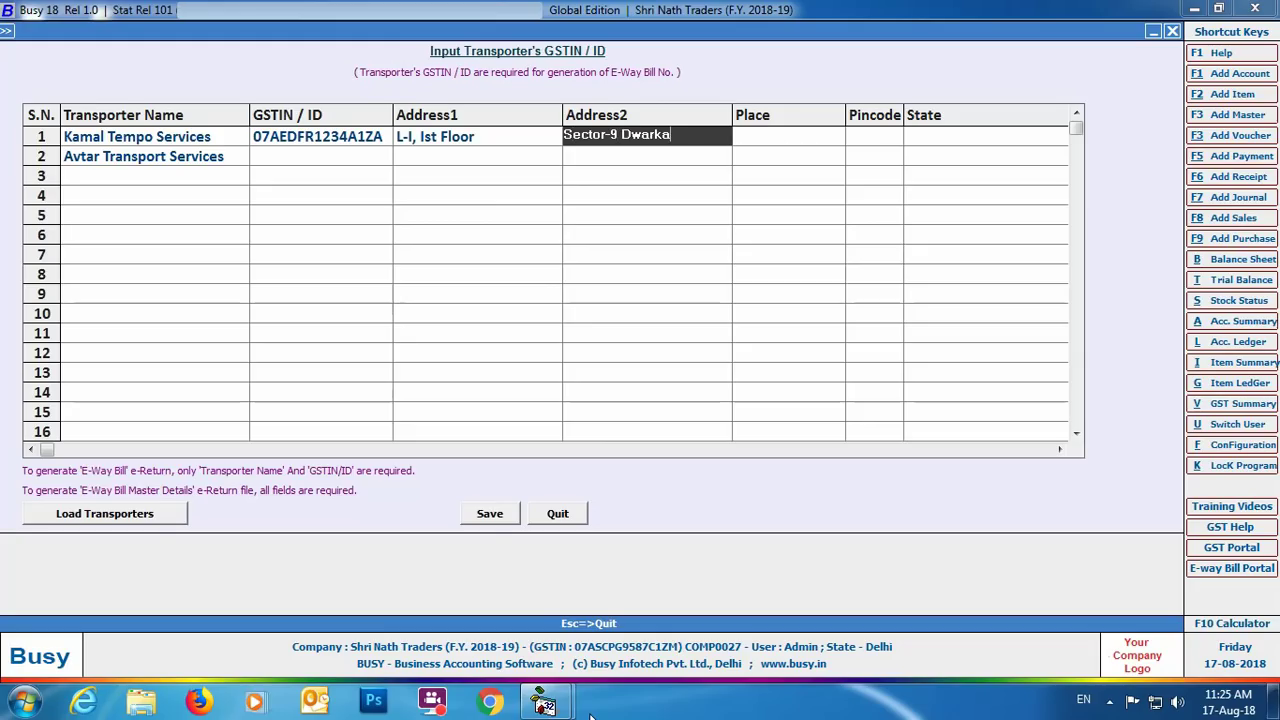
key("Return")
type("Dwarka")
key("Return")
type("110065")
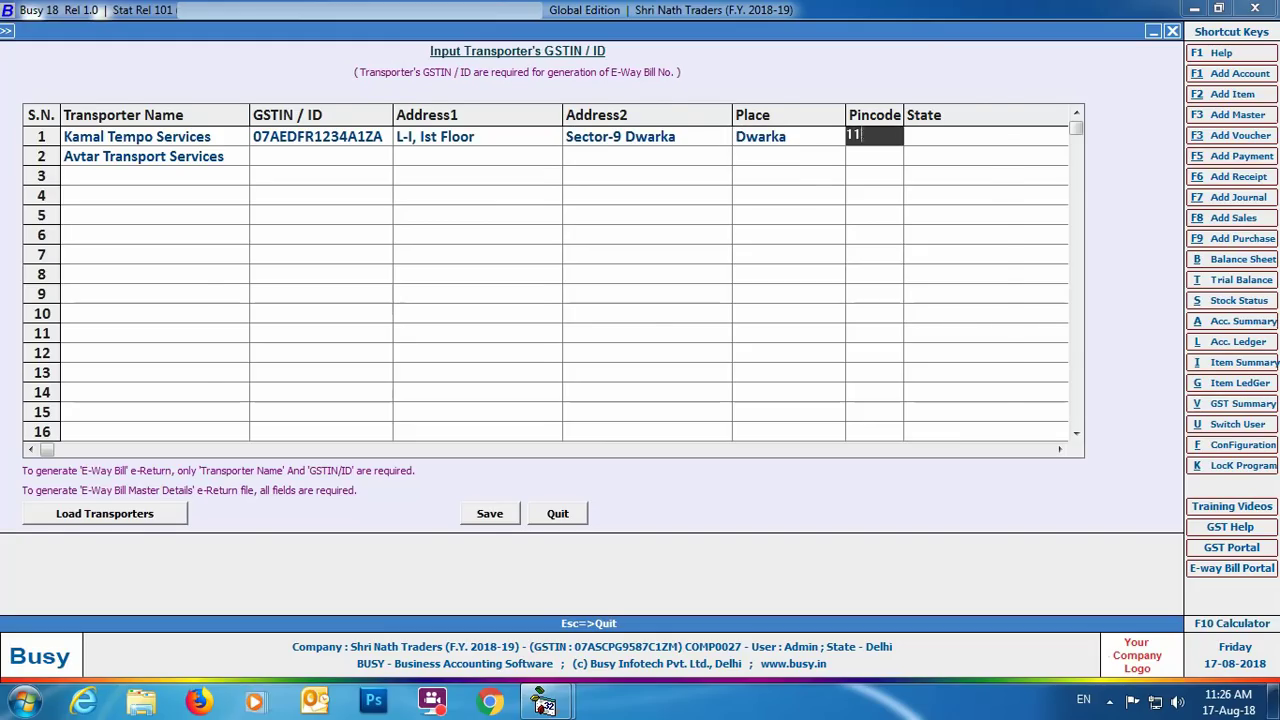
key("Return")
type("Delhi")
key("Return")
key("Return")
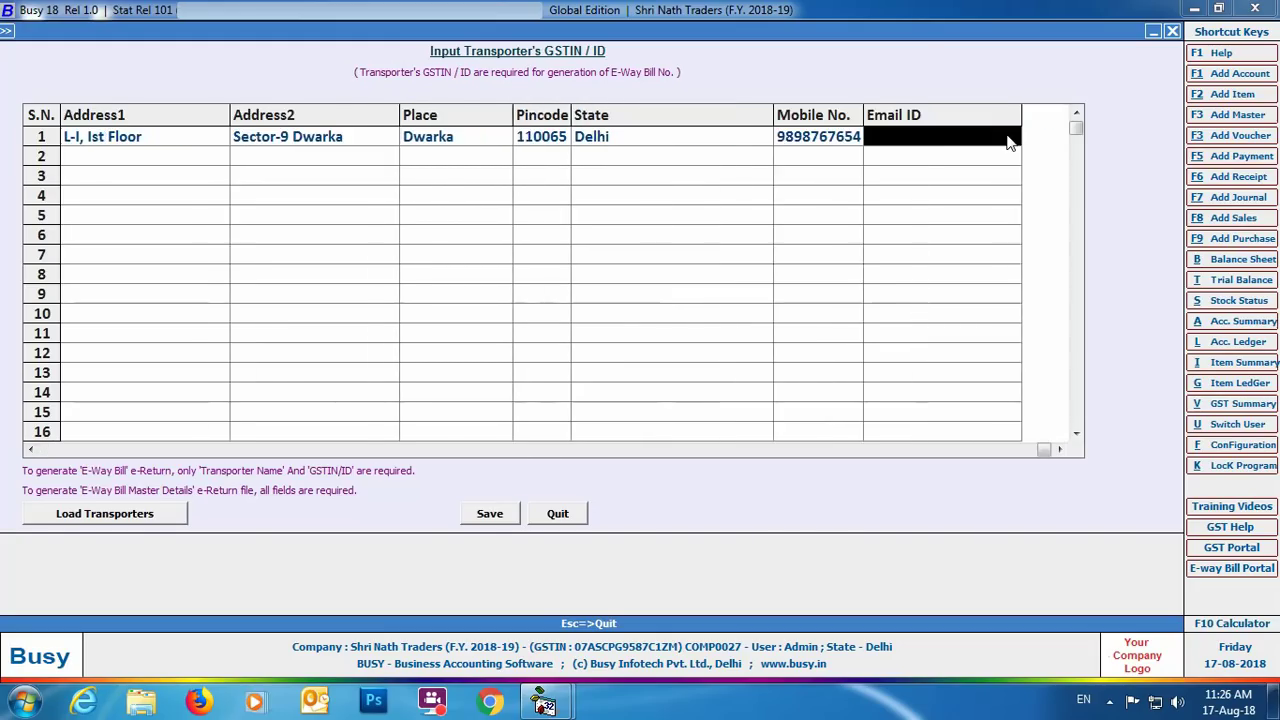
key("Return")
Step: Fill in Avtar Transport Services' GSTIN, address, place, pincode and mobile, then save the transporters
key("Return")
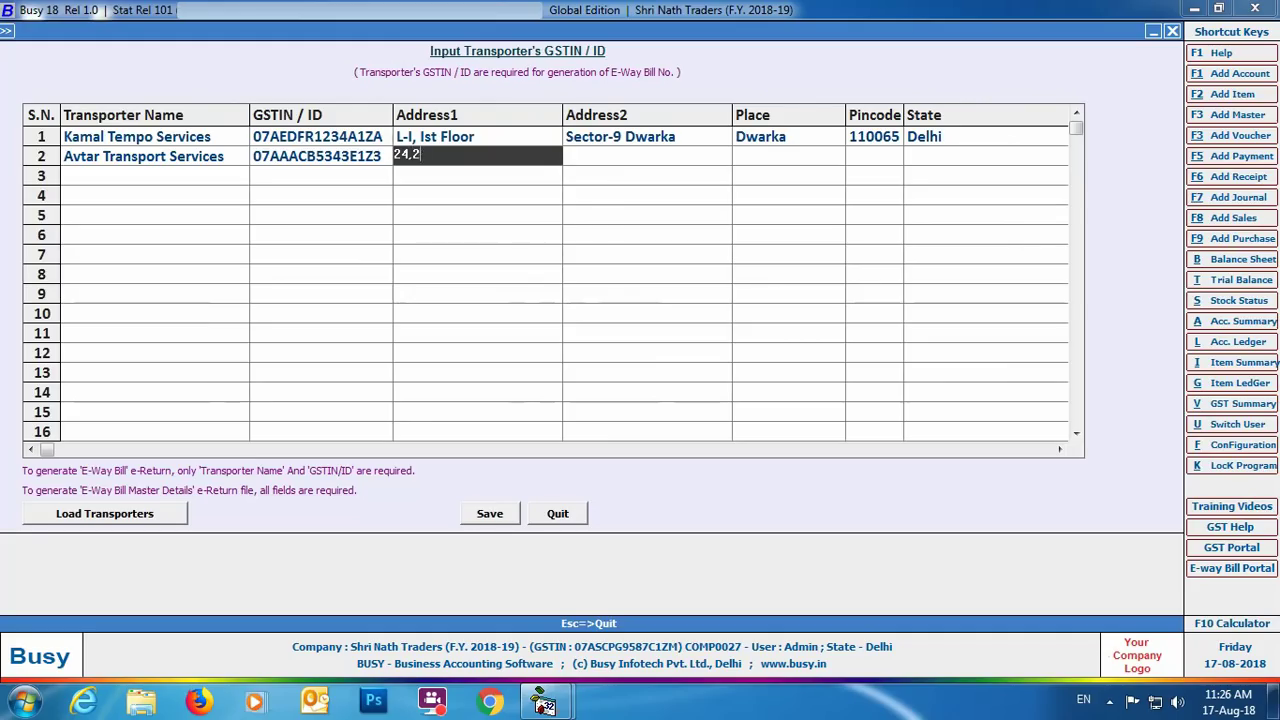
key("Return")
key("Return")
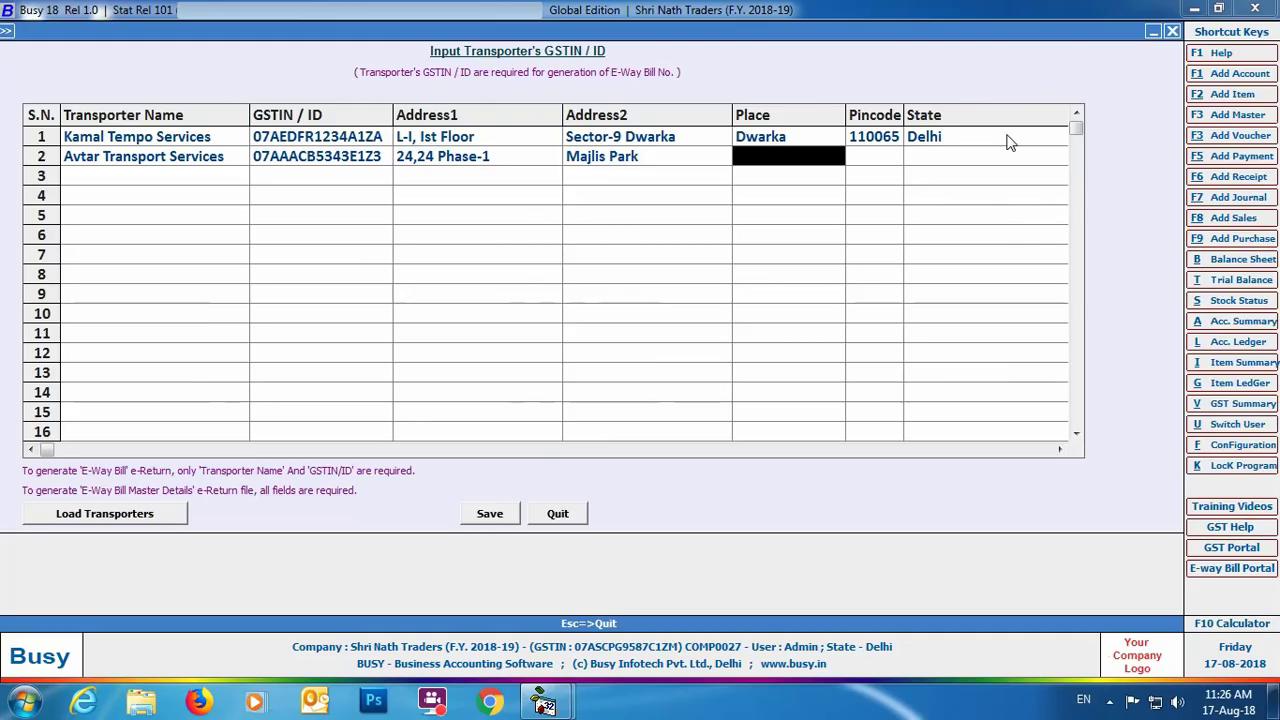
type("Adarsh Nagar")
key("Return")
type("110085")
key("Return")
key("Return")
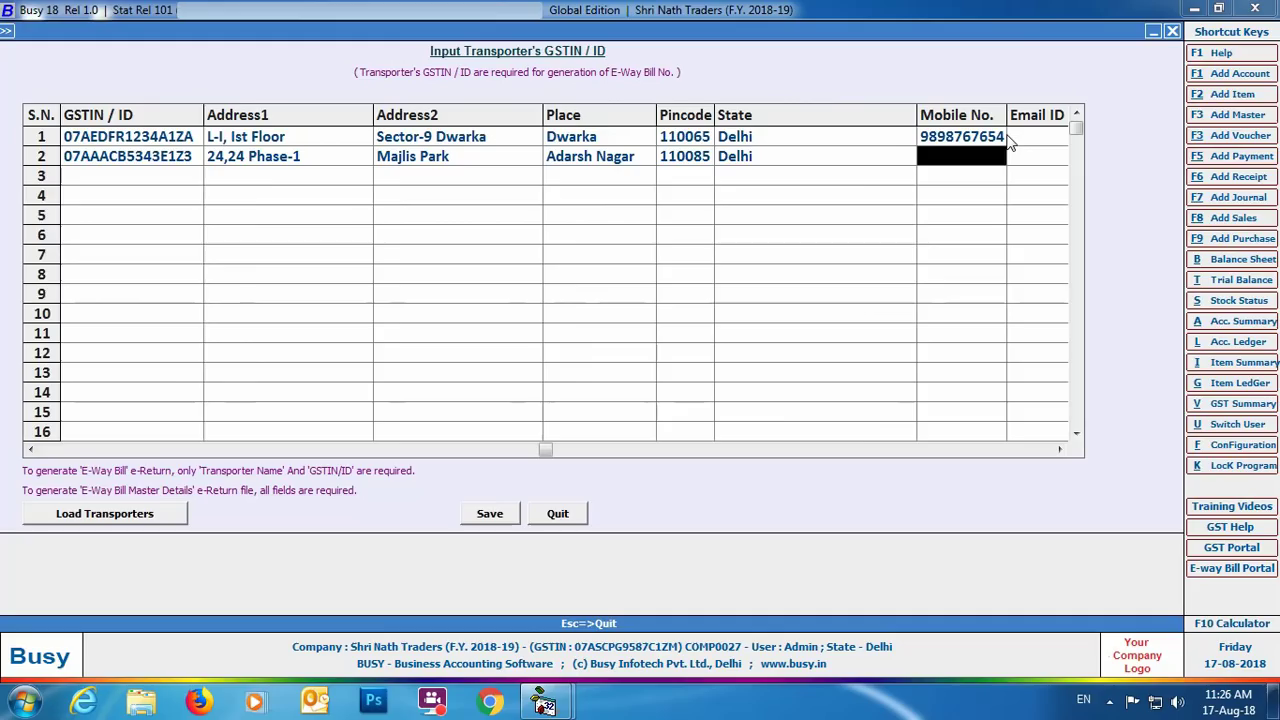
key("Return")
key("Return")
left_click(501, 518)
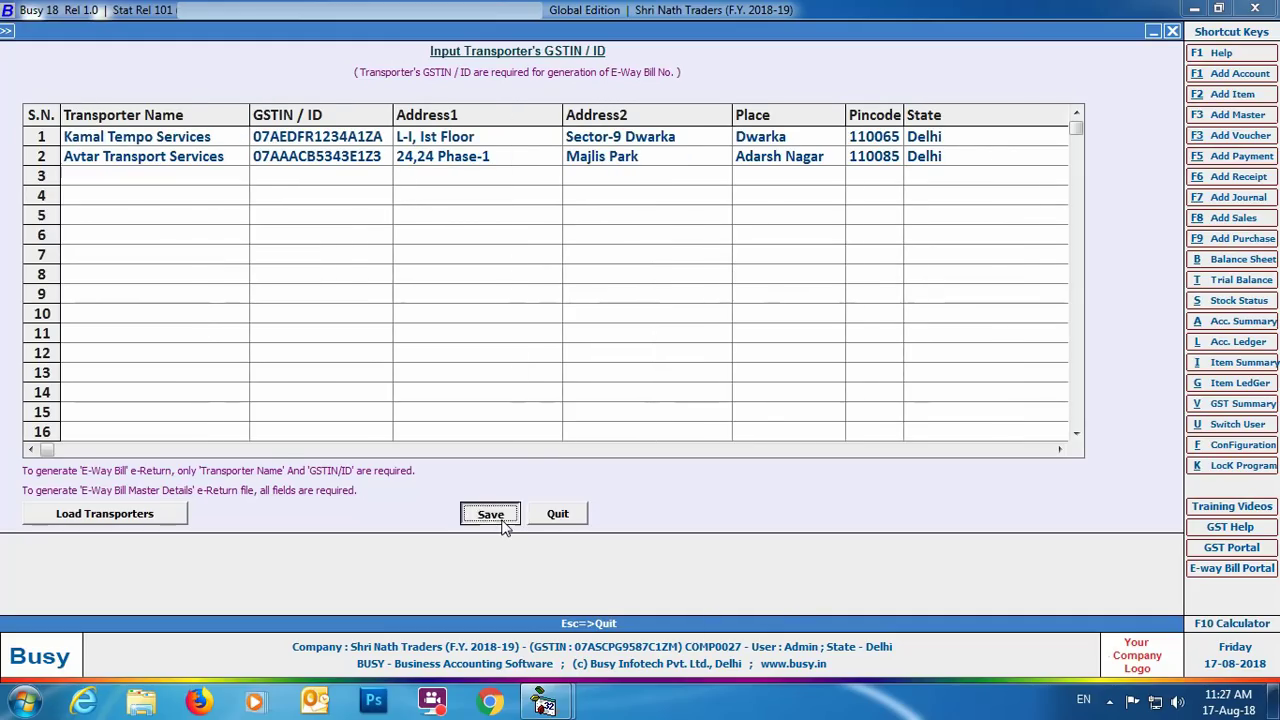
left_click(748, 387)
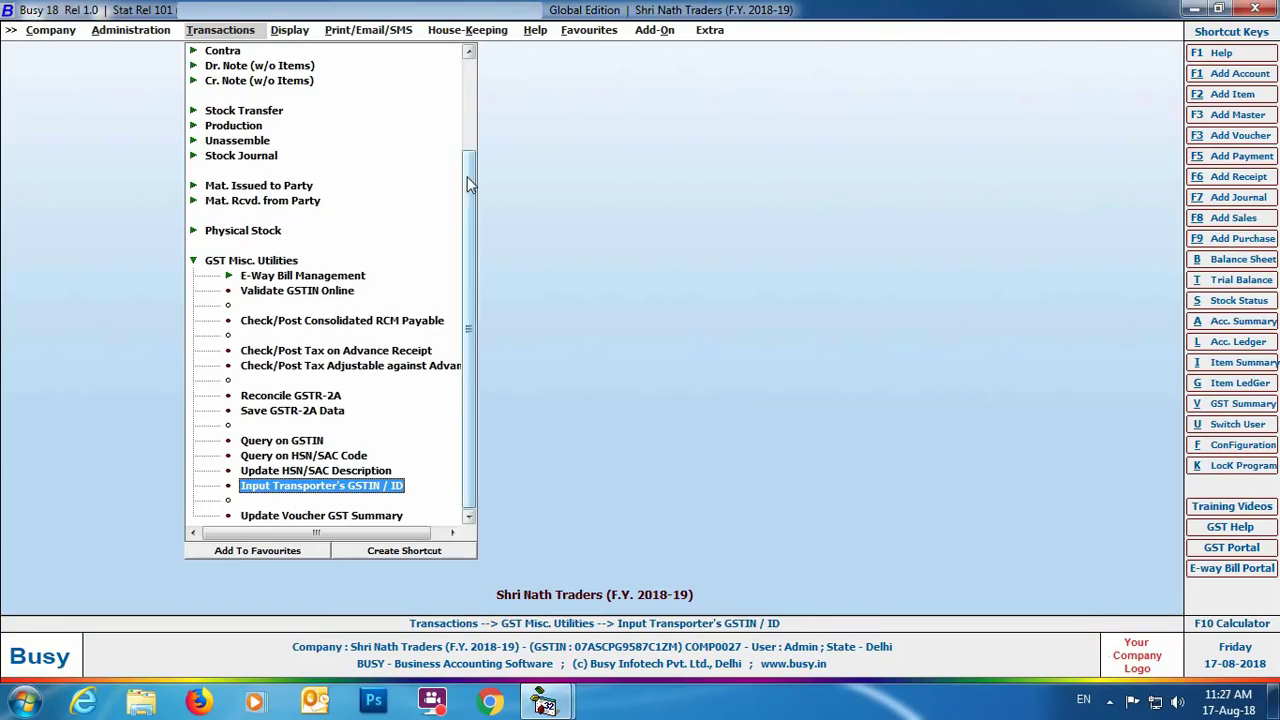
Step: Start adding a new sales voucher
scroll(240, 60, "up", 3)
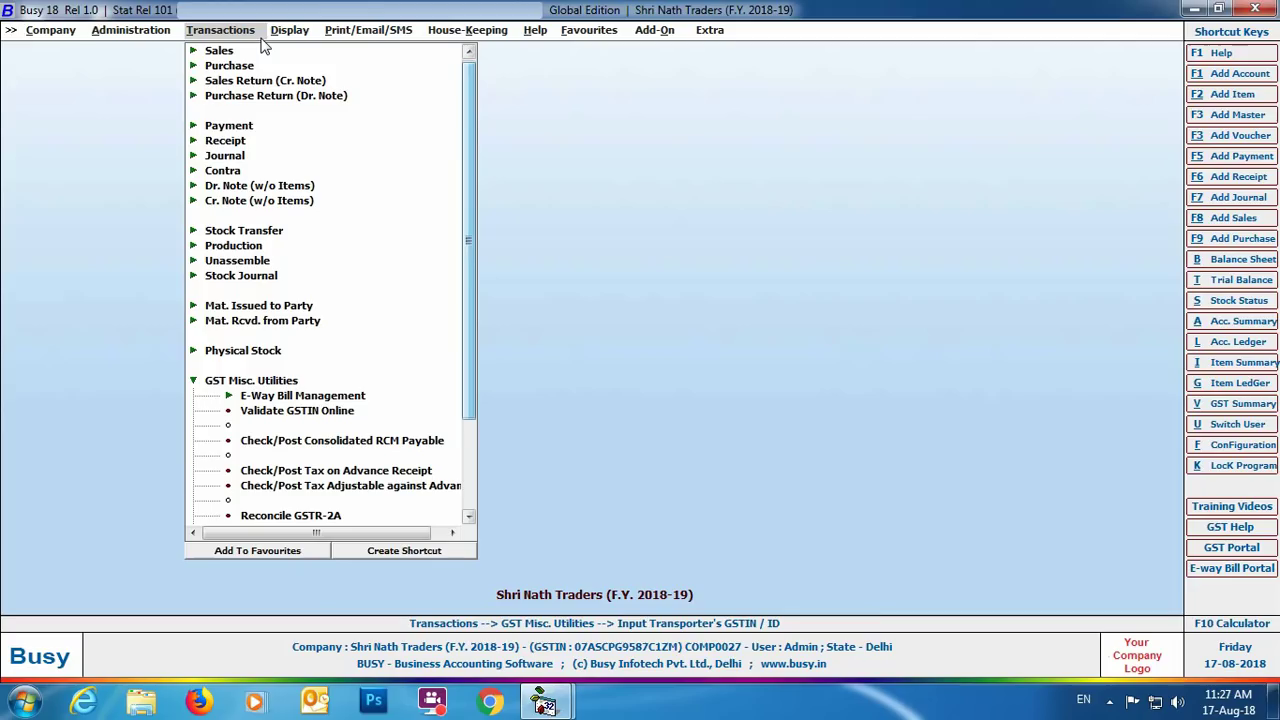
left_click(232, 51)
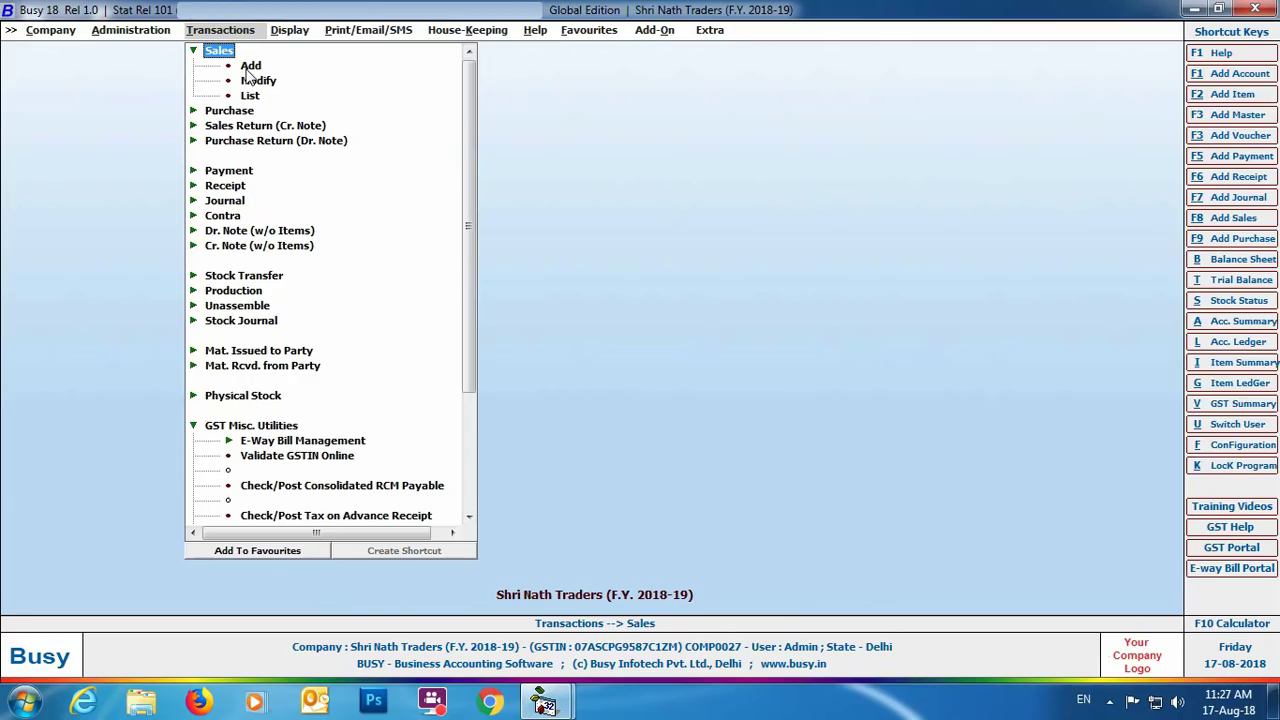
left_click(247, 71)
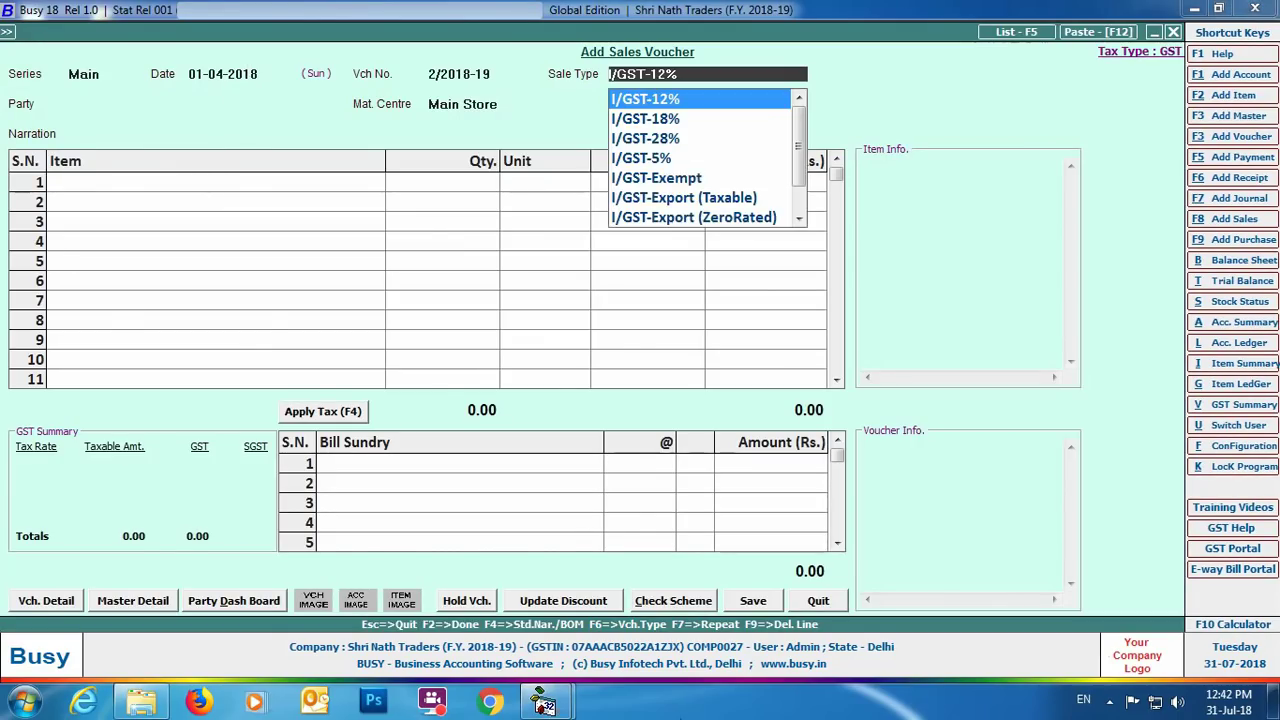
Step: Bill Mahavira Containers for 1,000 Big Bell Box- 3 Ply at 120 with 12% IGST, and save
key("Return")
type("mah")
key("Return")
key("Return")
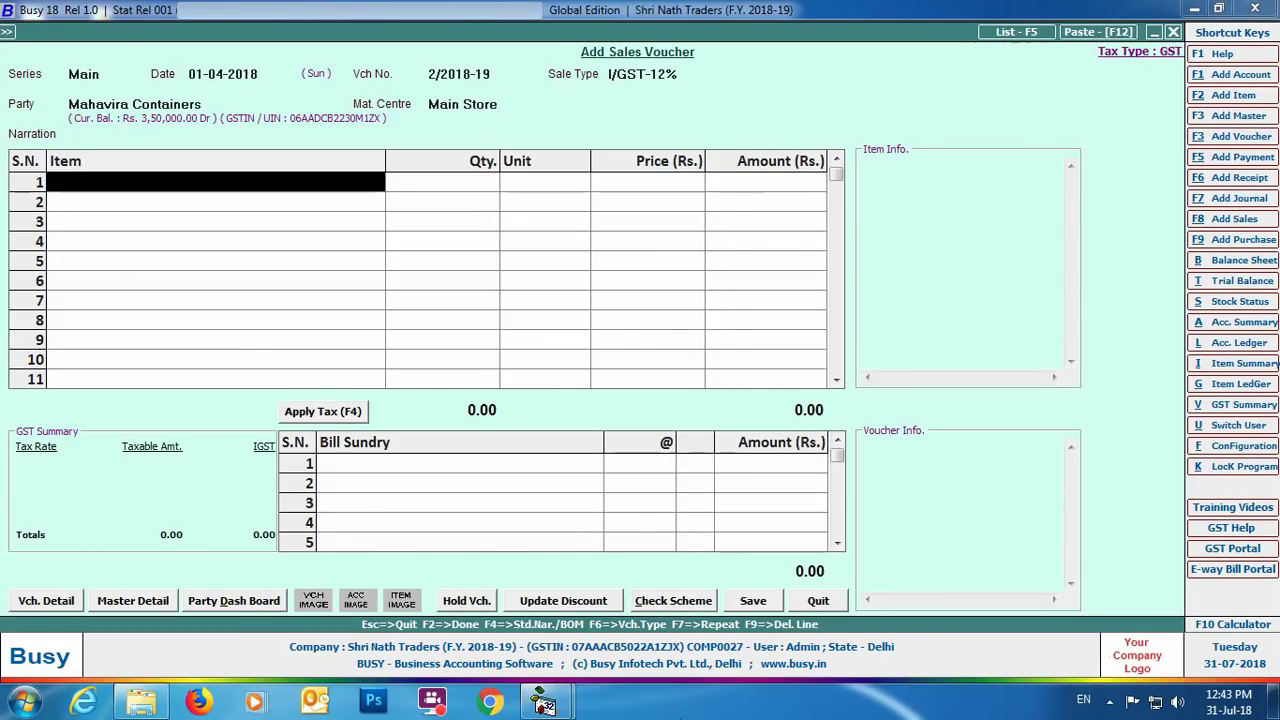
type("bi")
key("Return")
type("1000")
key("Return")
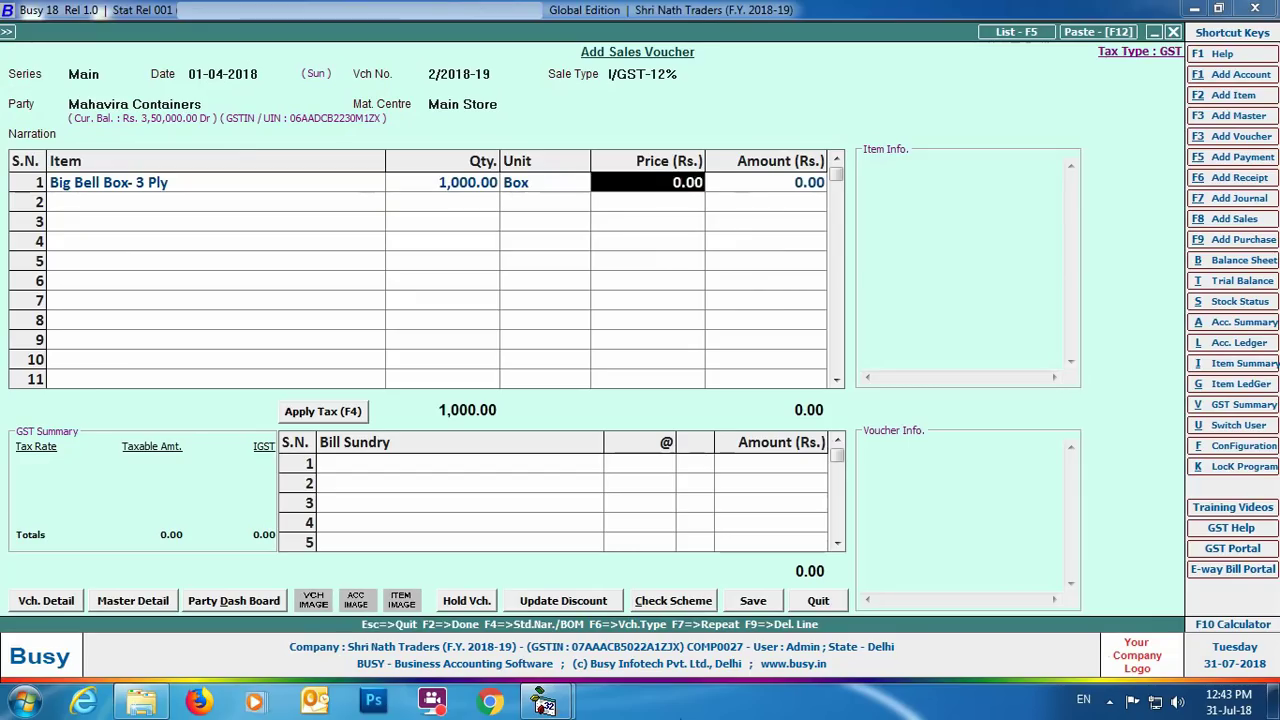
type("120")
key("Return")
key("Return")
key("Return")
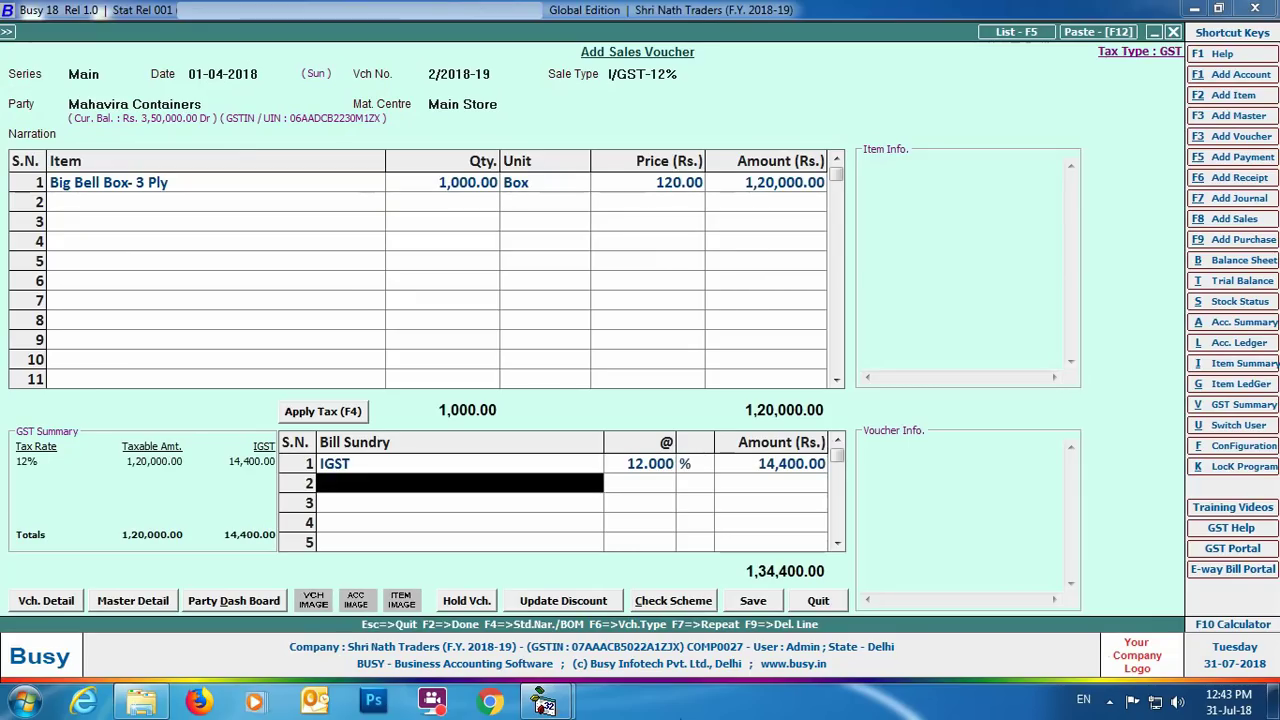
key("Return")
key("Return")
left_click(655, 476)
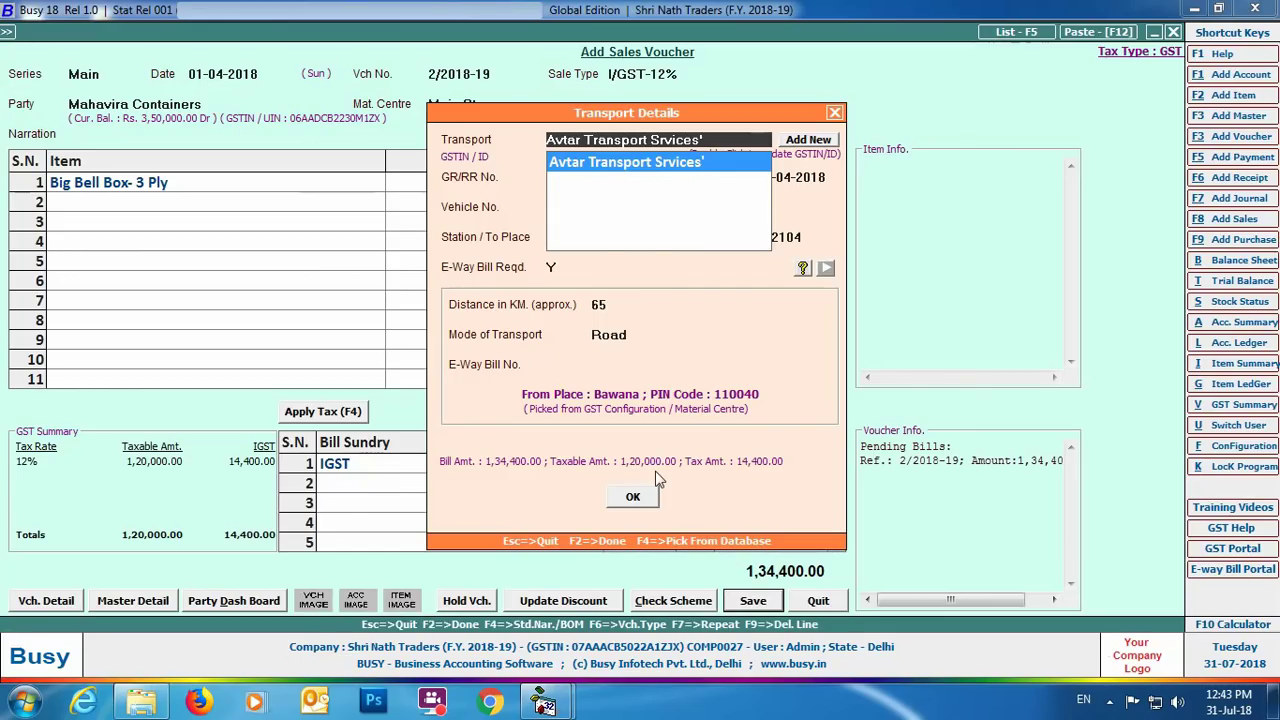
Step: Enter transport details: transporter Avtar Transport Services, vehicle DL8LAB1234, 65 km by Road
key("Return")
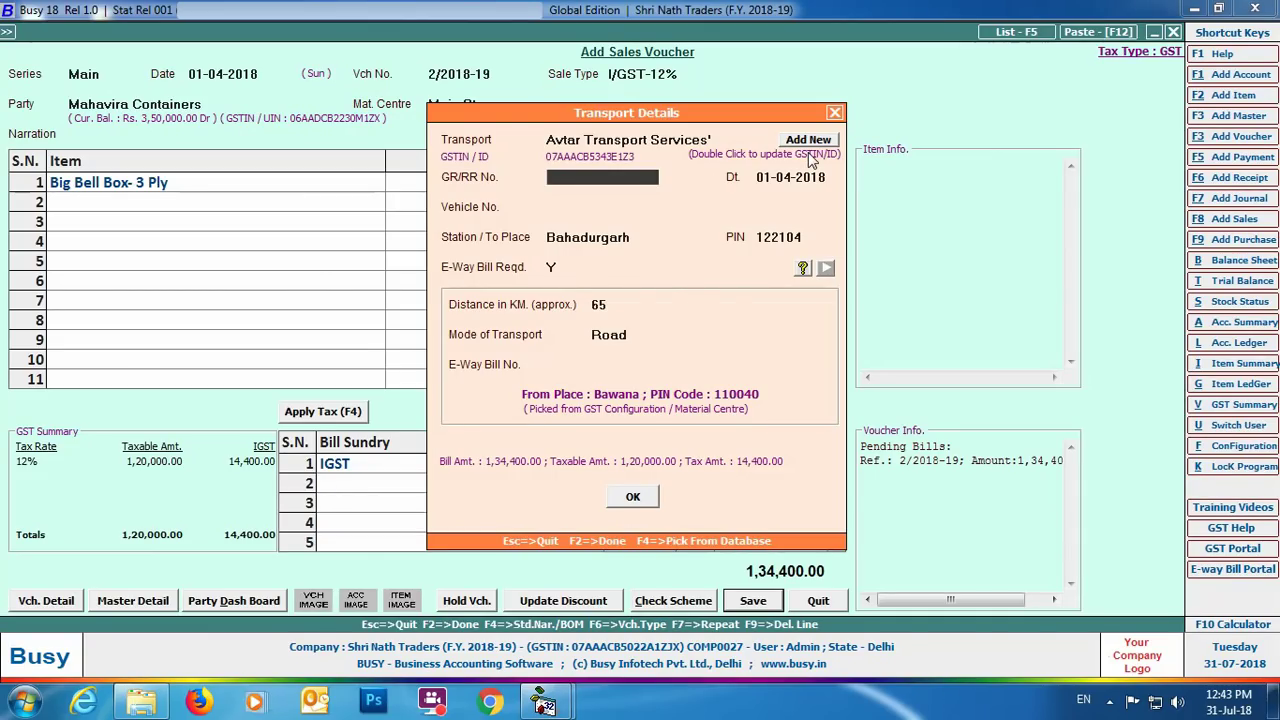
double_click(808, 155)
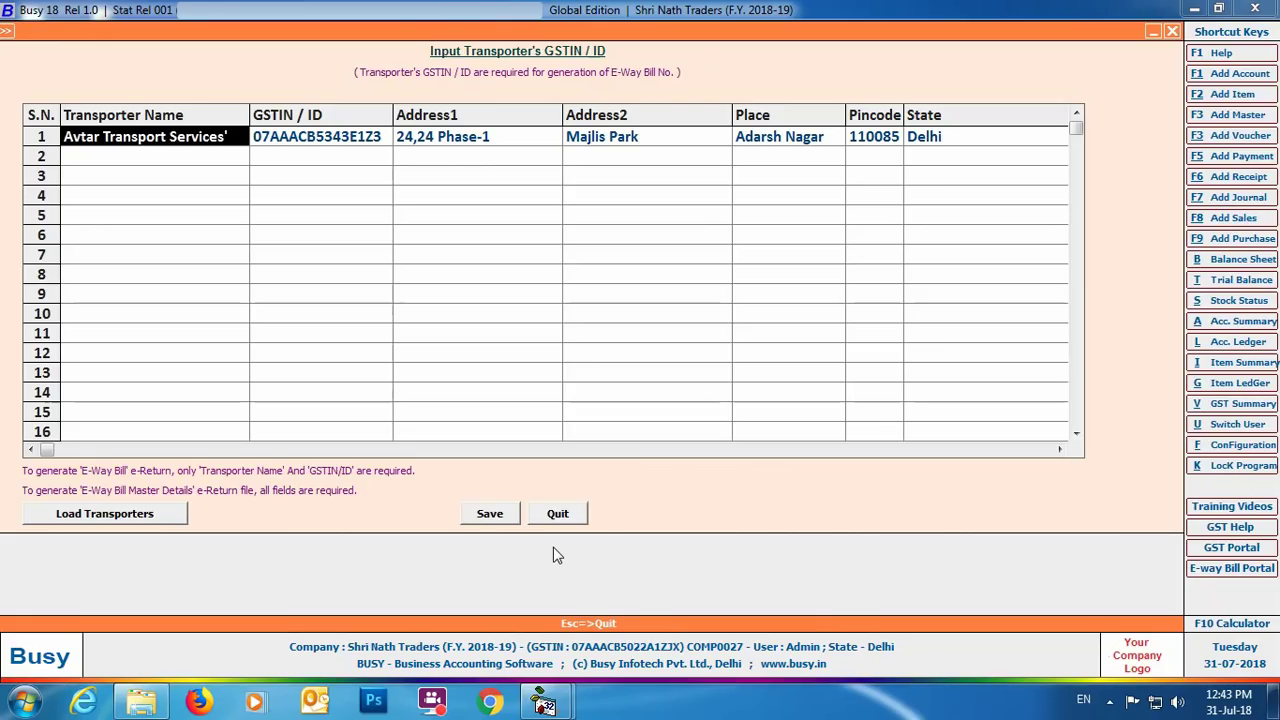
left_click(557, 513)
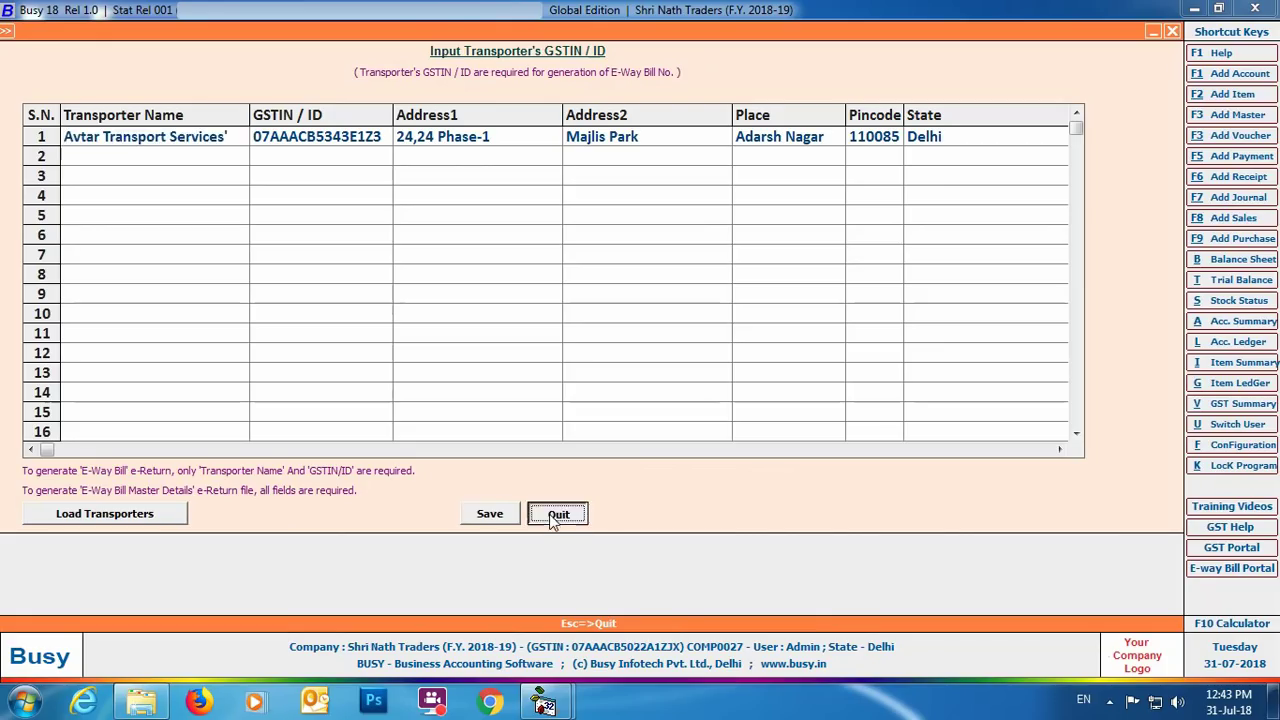
key("Return")
key("Return")
type("DL8LAB1234")
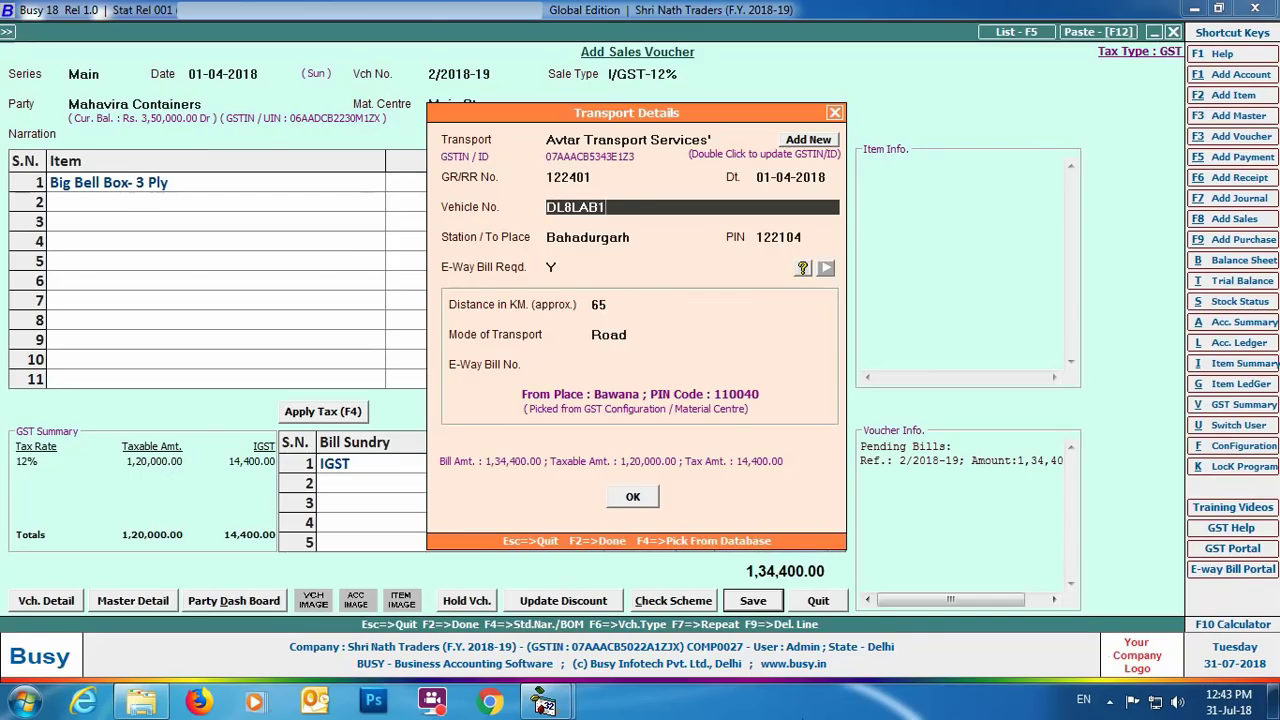
key("Return")
key("Return")
key("Return")
key("Return")
key("Return")
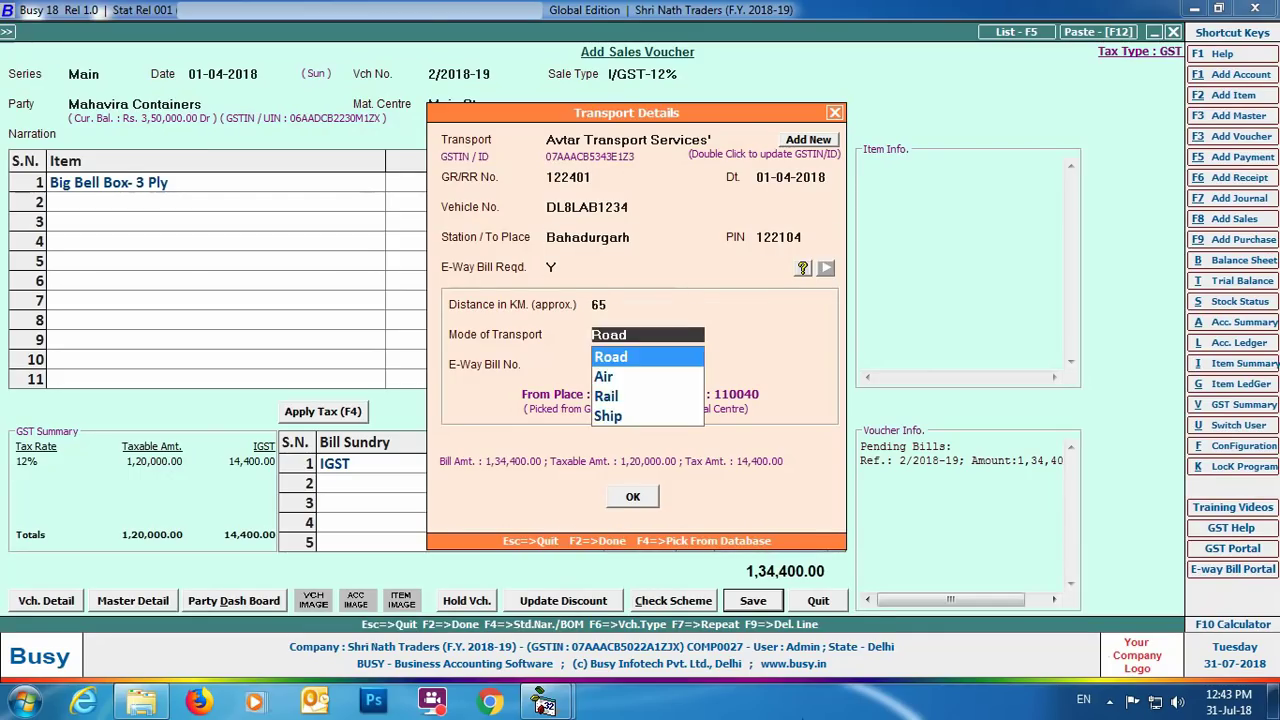
key("Return")
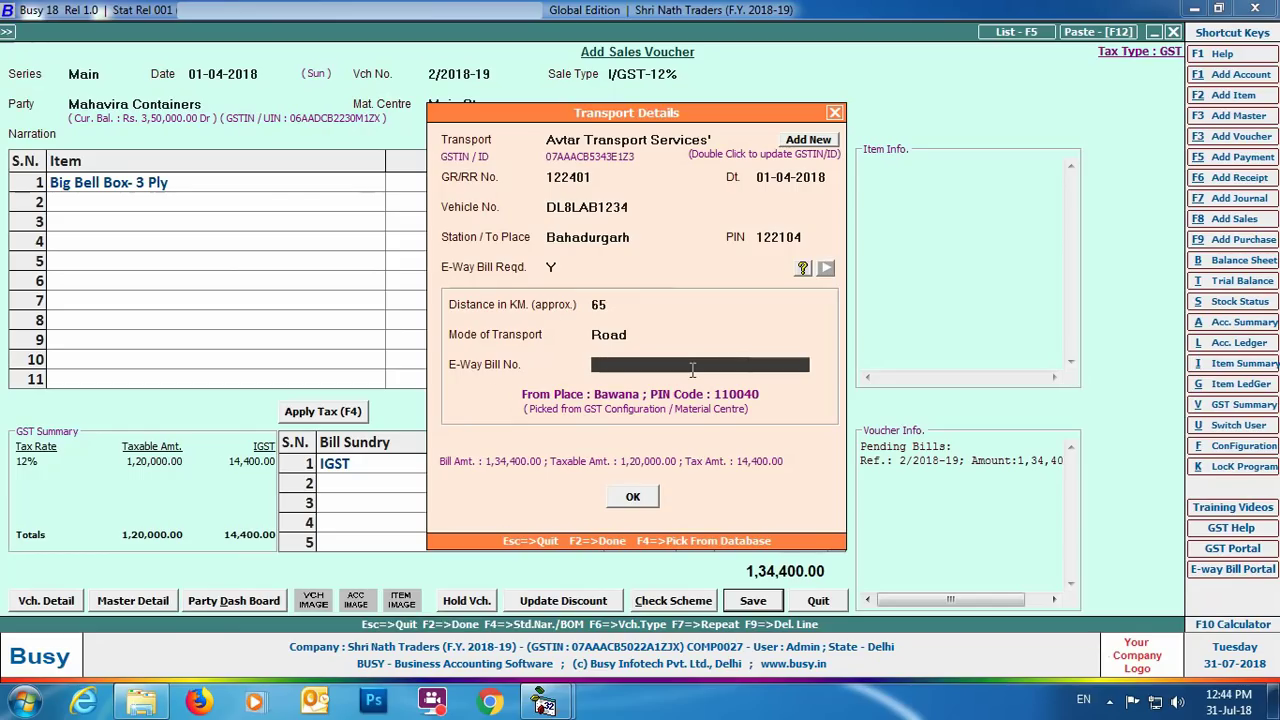
left_click(641, 500)
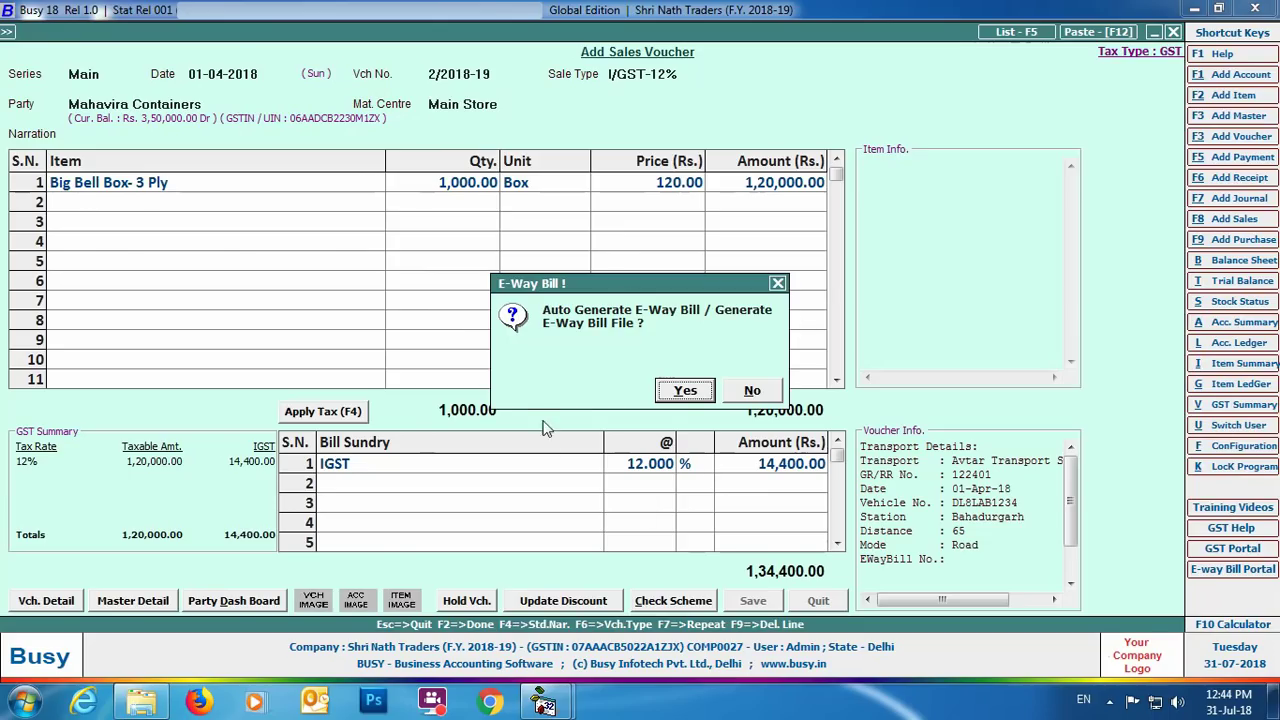
Step: Agree to generate an e-way bill and choose JSON as the output format
left_click(688, 393)
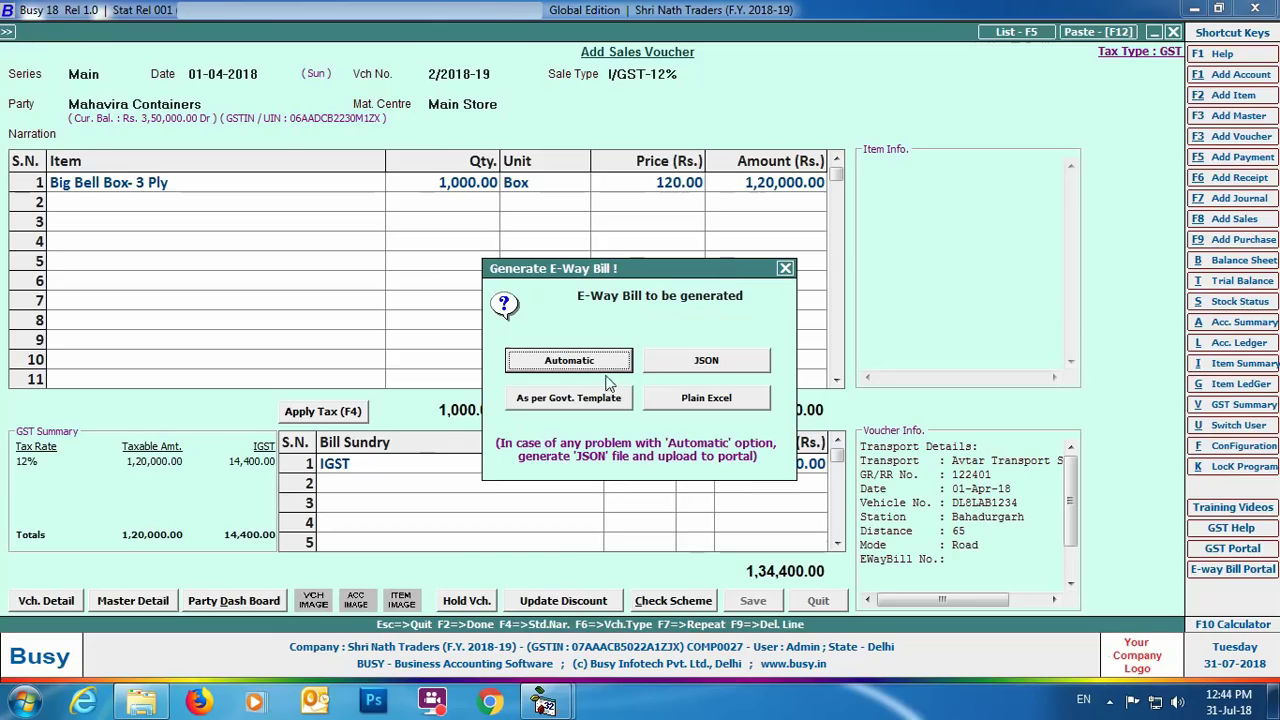
left_click(706, 361)
key("Return")
key("Return")
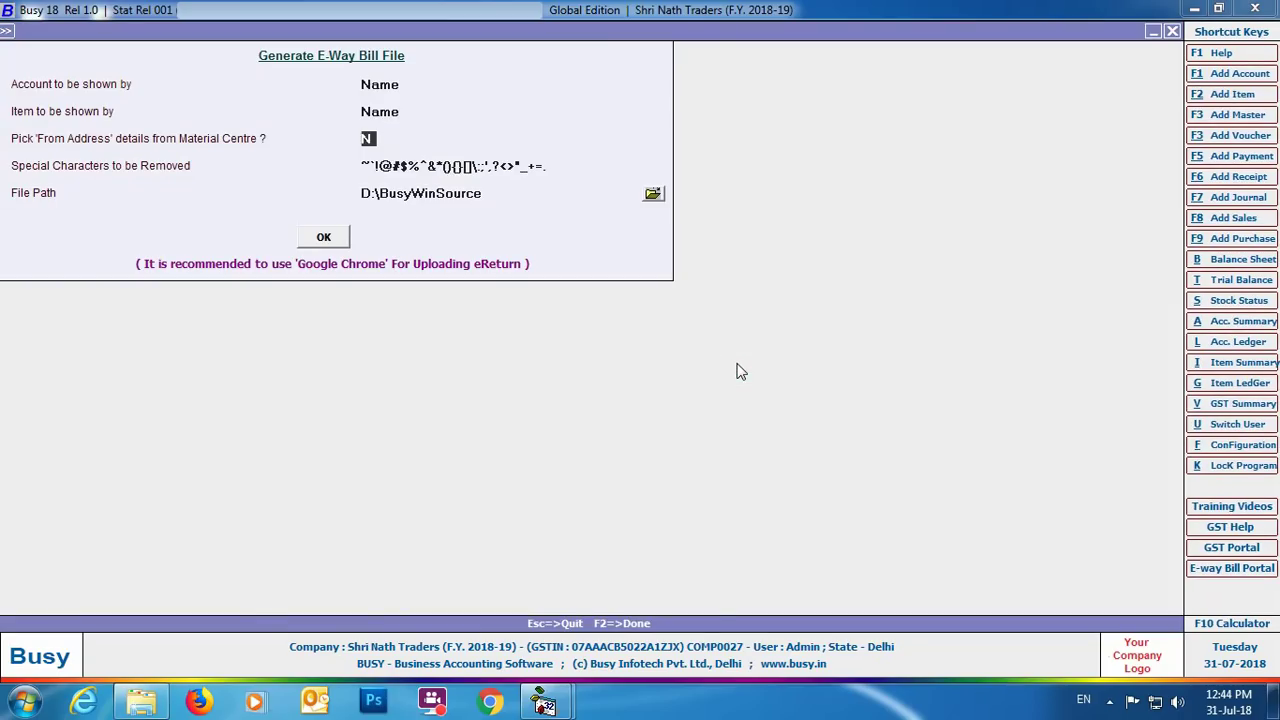
Step: Set the e-way bill file folder to Desktop and run the possible-errors check
key("Return")
key("Return")
left_click(652, 193)
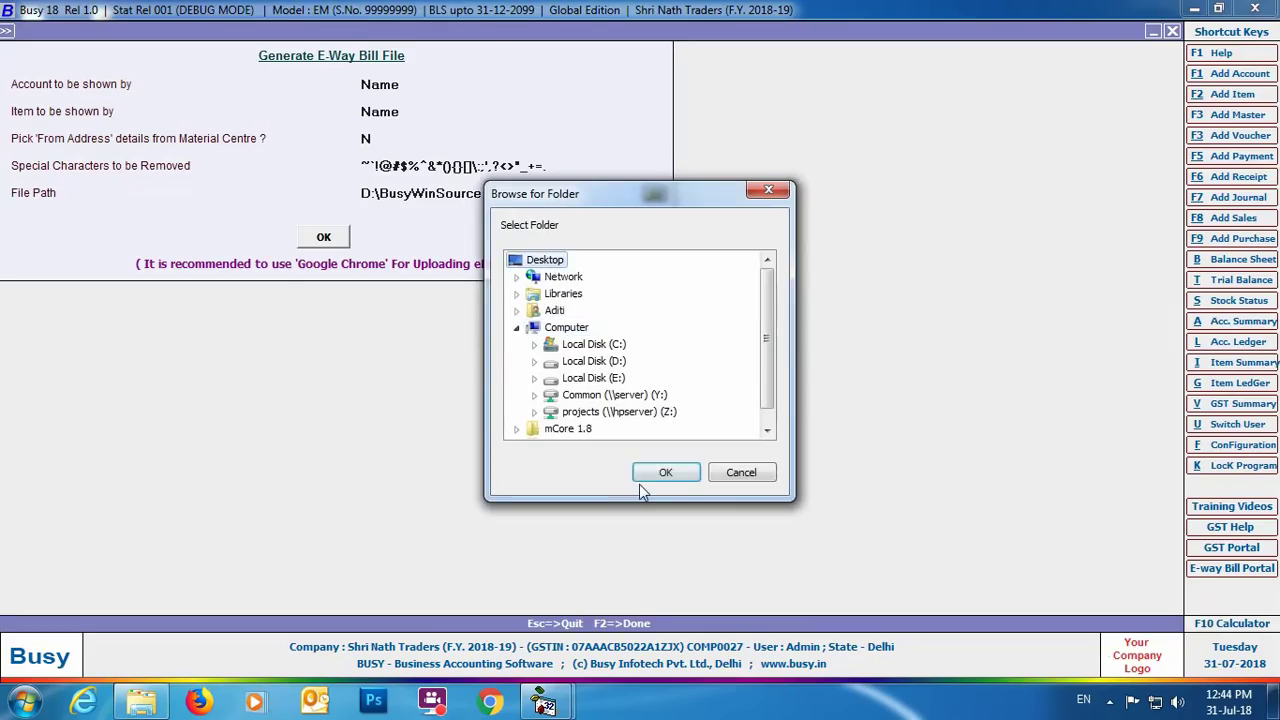
left_click(658, 472)
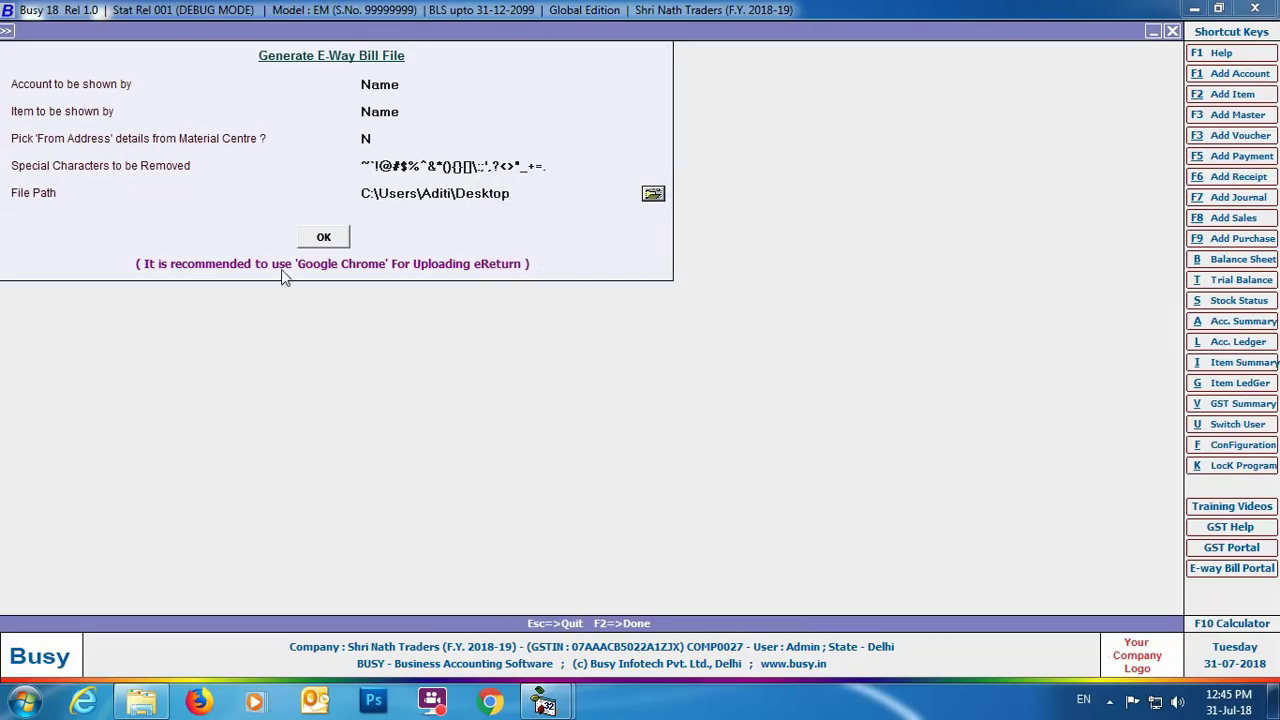
left_click(324, 238)
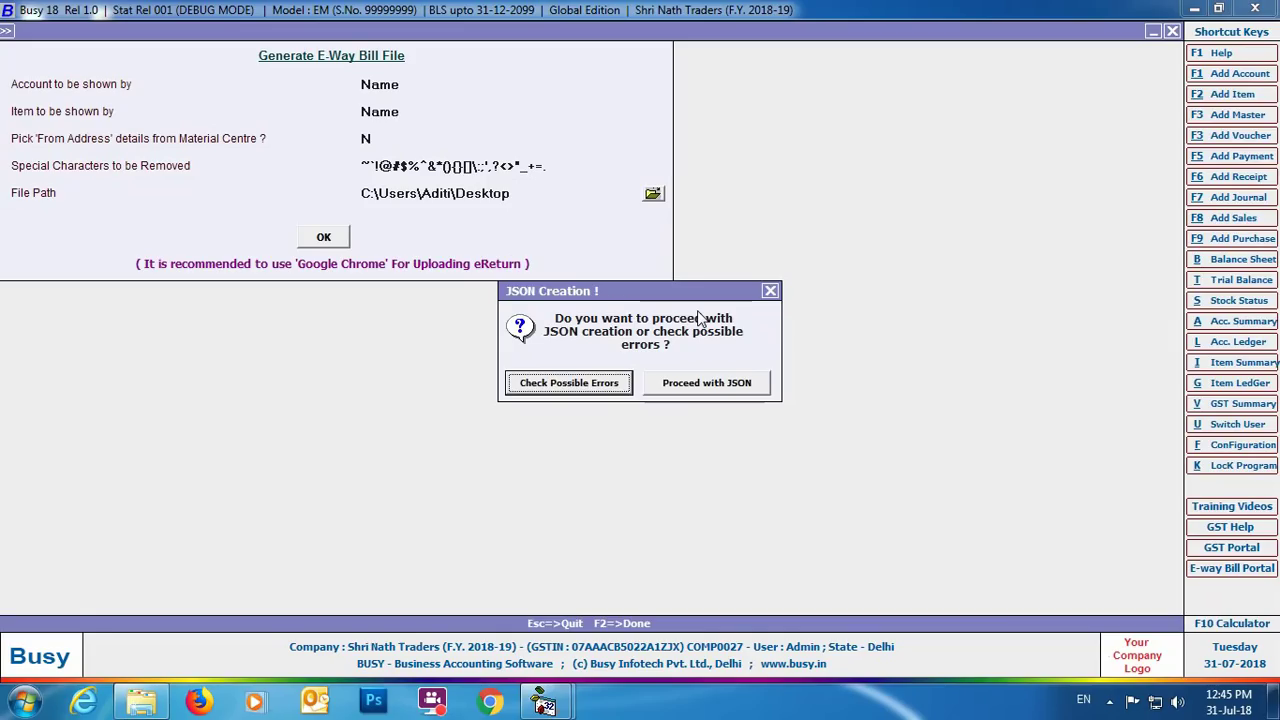
left_click(582, 388)
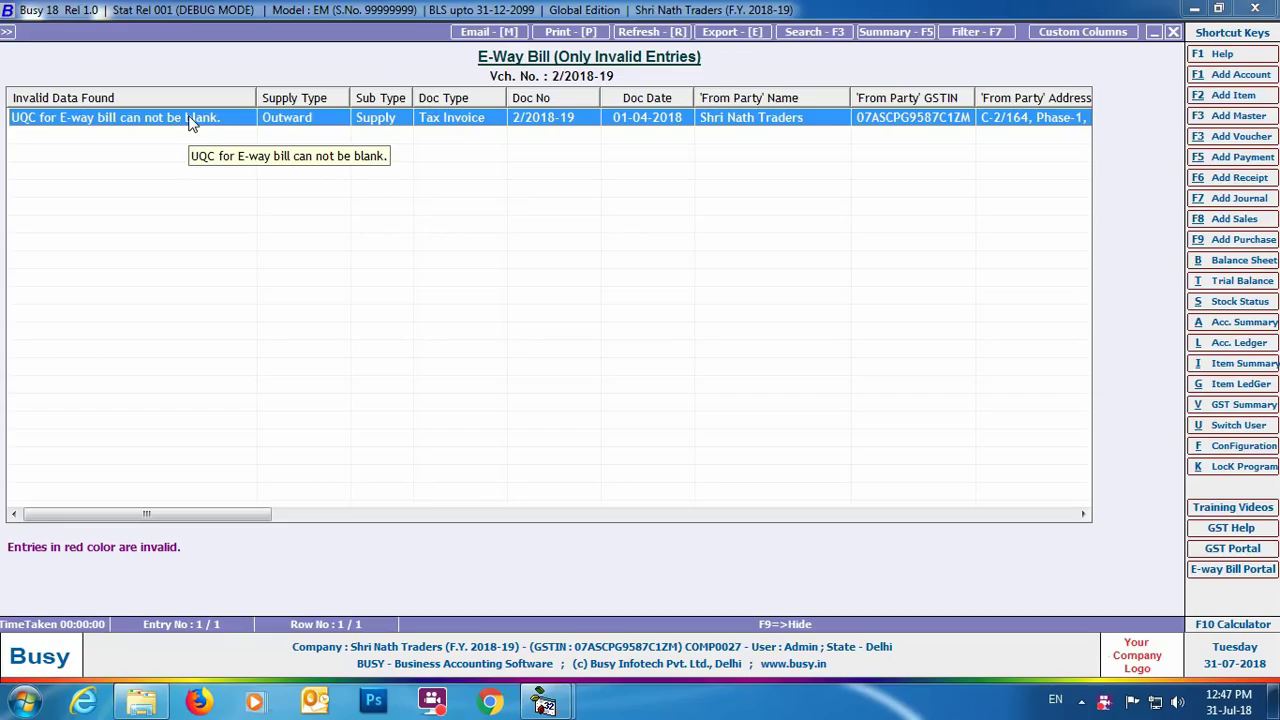
Step: Set the Box unit's e-way bill UQC to CARTONS and save it
double_click(190, 120)
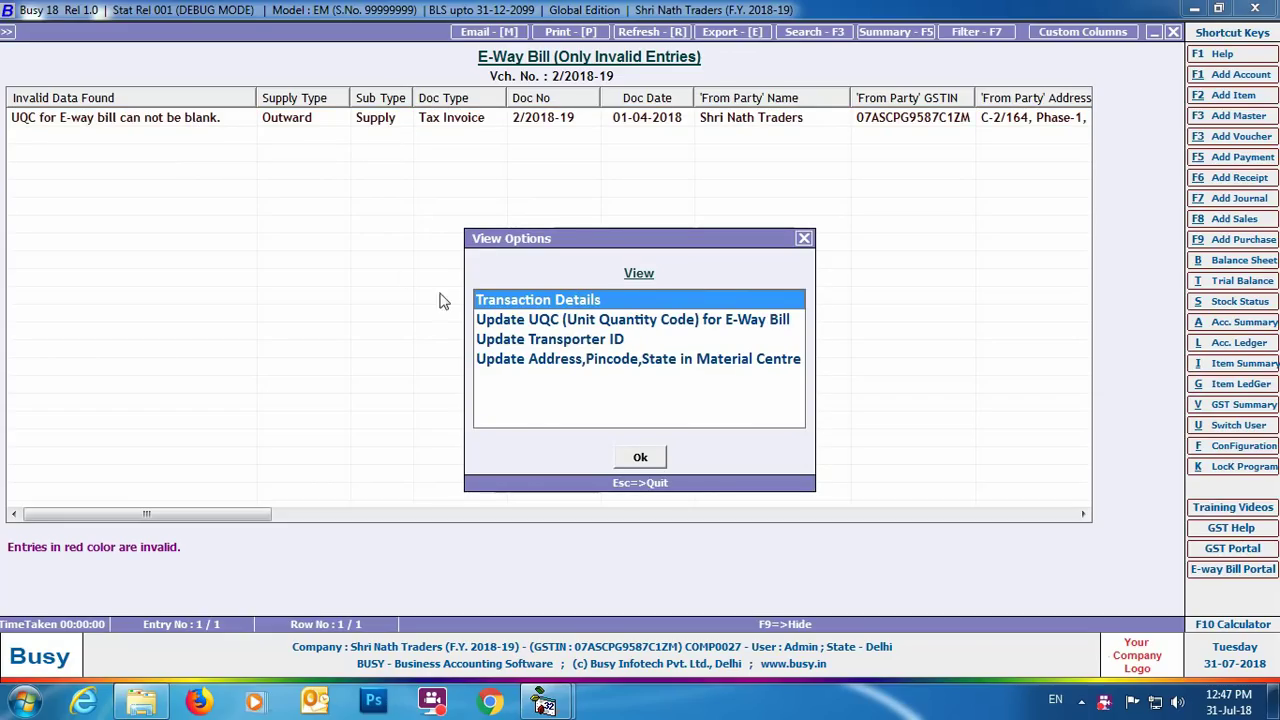
left_click(648, 320)
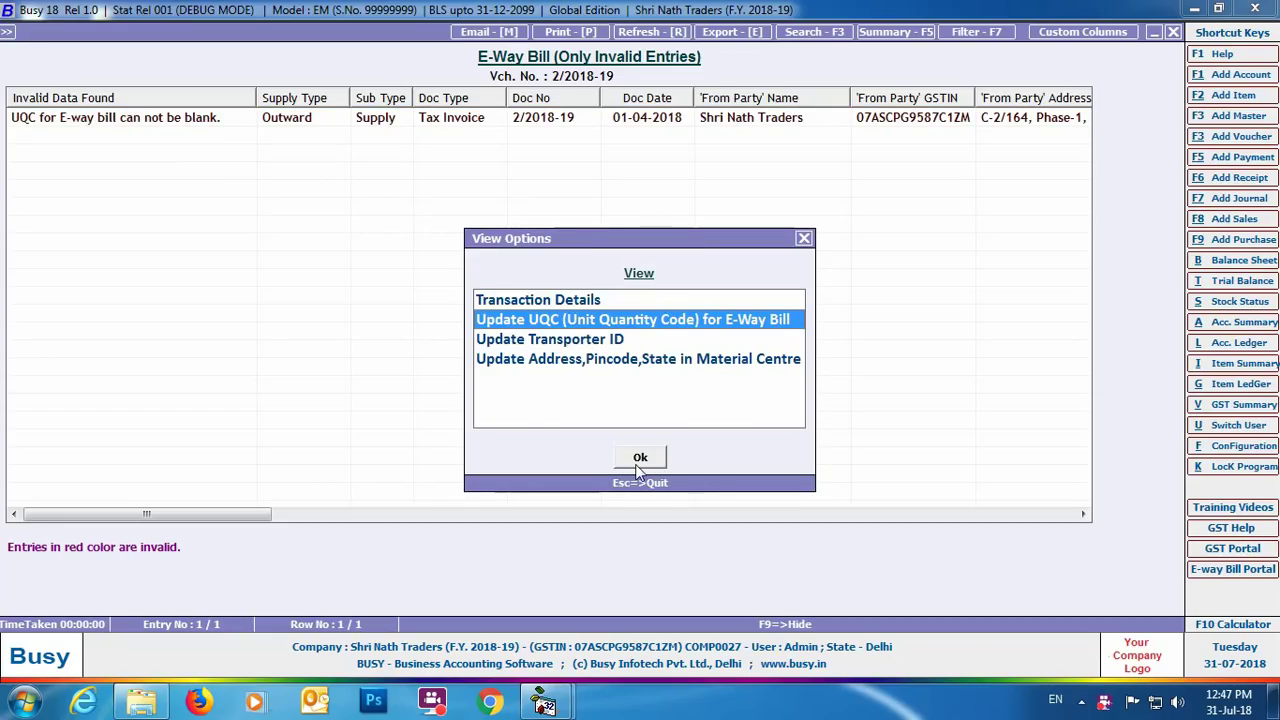
left_click(638, 460)
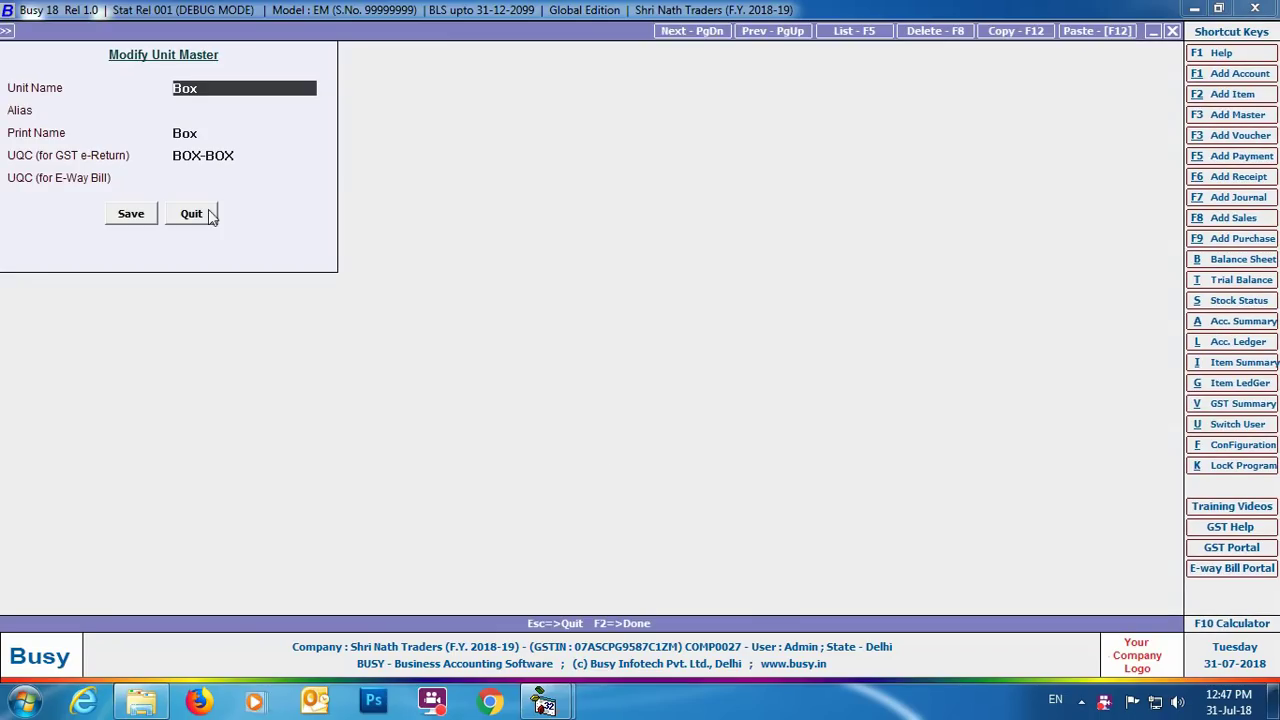
left_click(200, 177)
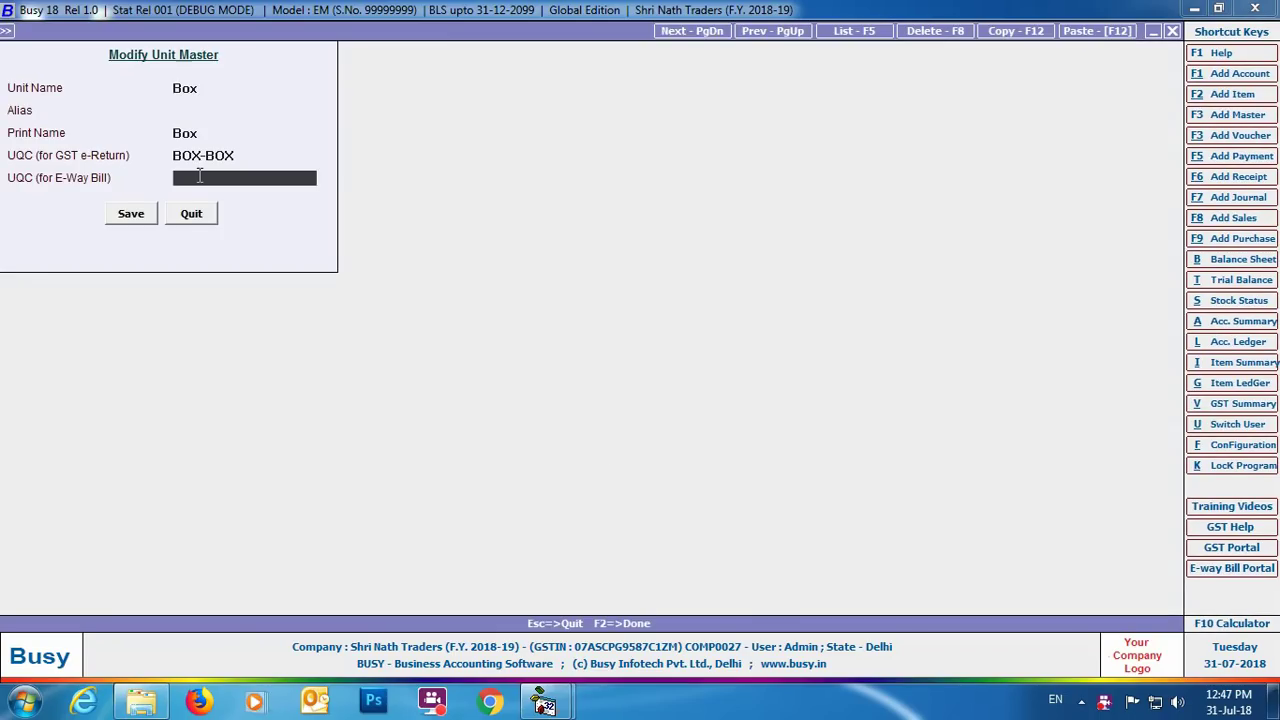
type("ca")
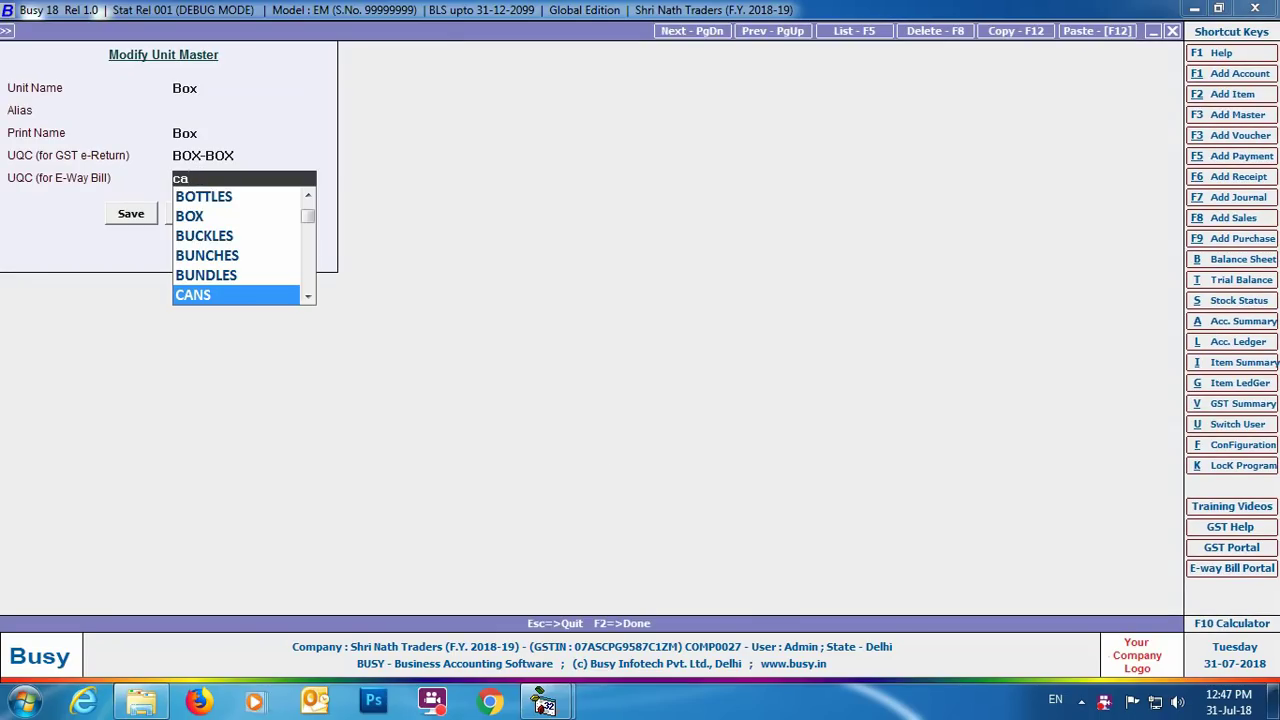
type("r")
key("Return")
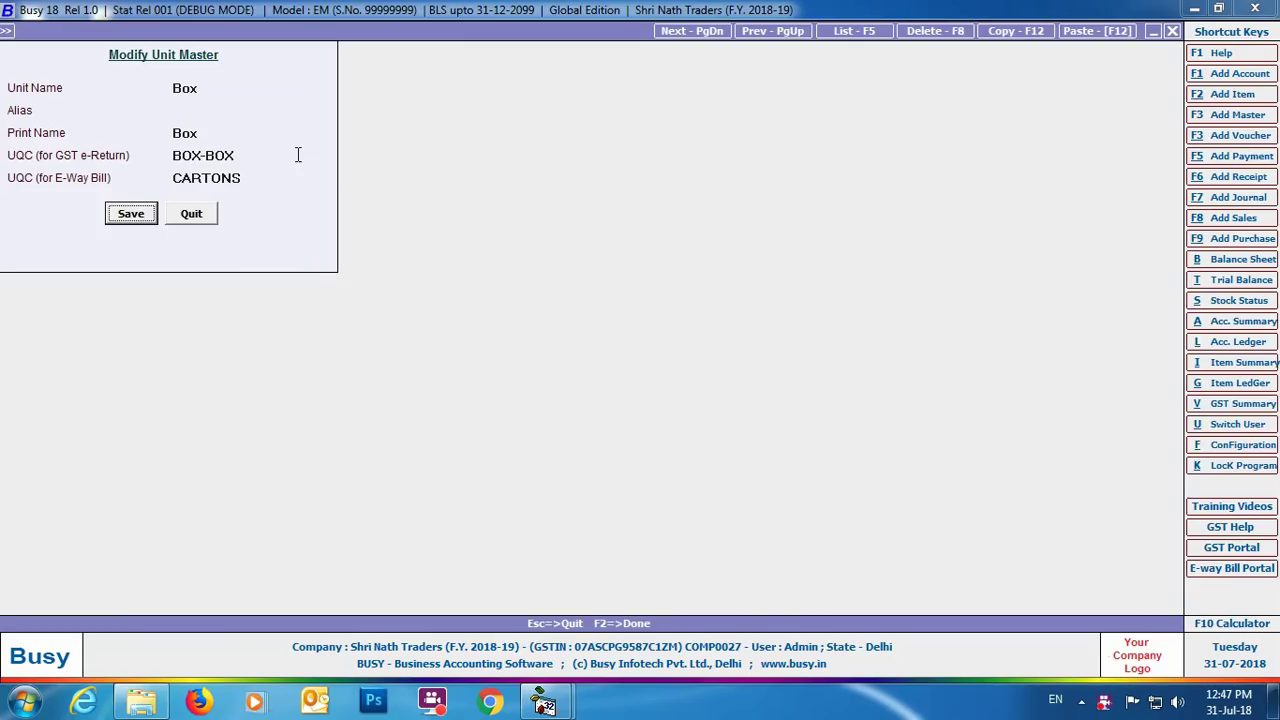
left_click(130, 216)
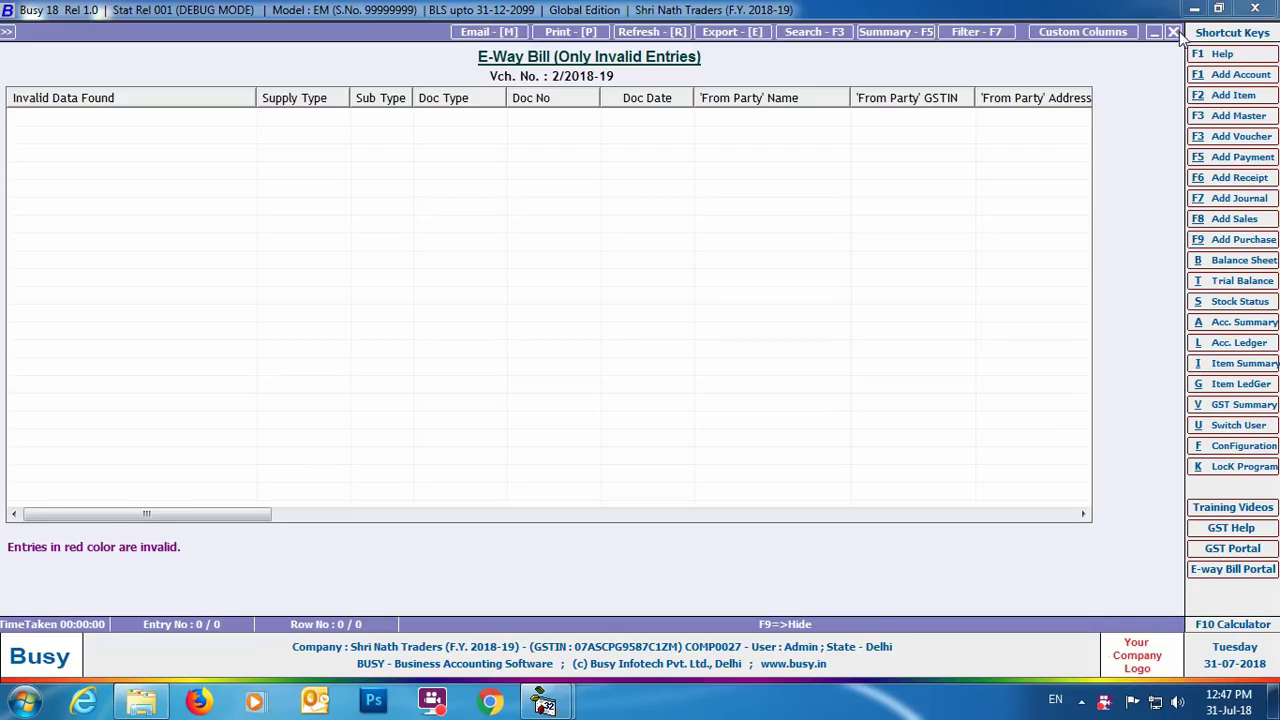
Step: Close the cleared error report and create the e-way bill JSON file
left_click(1172, 32)
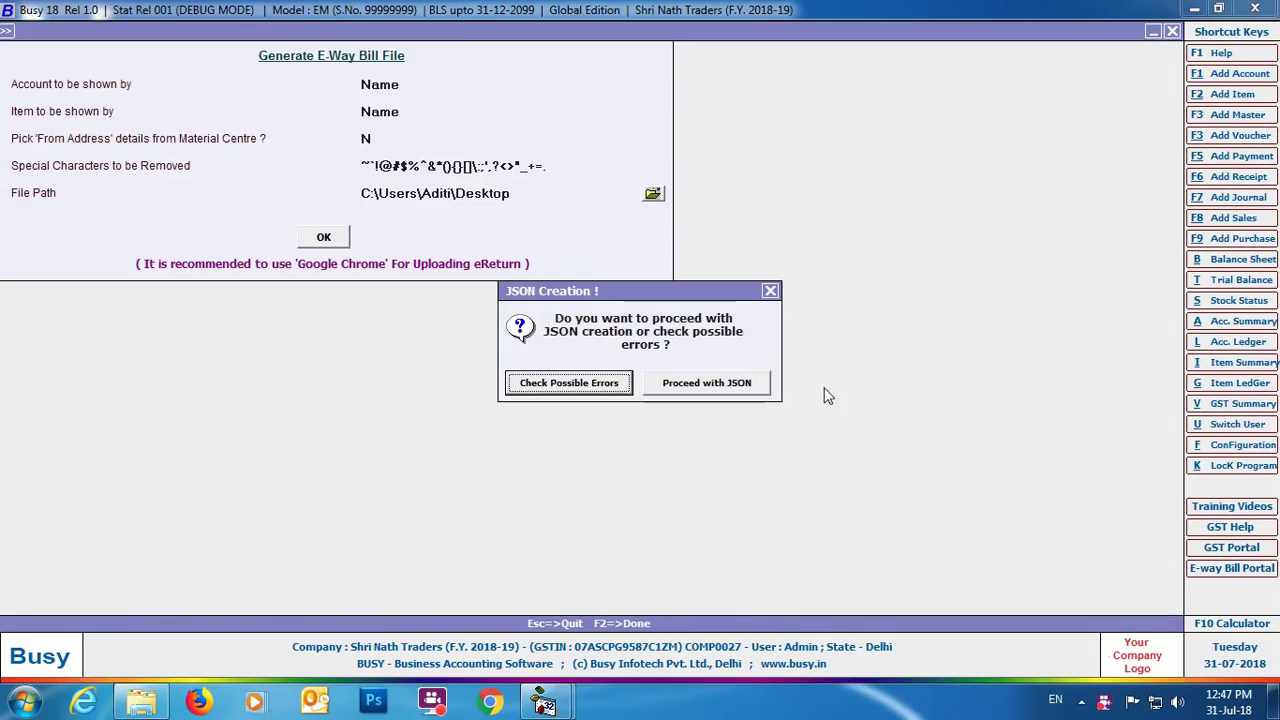
left_click(694, 387)
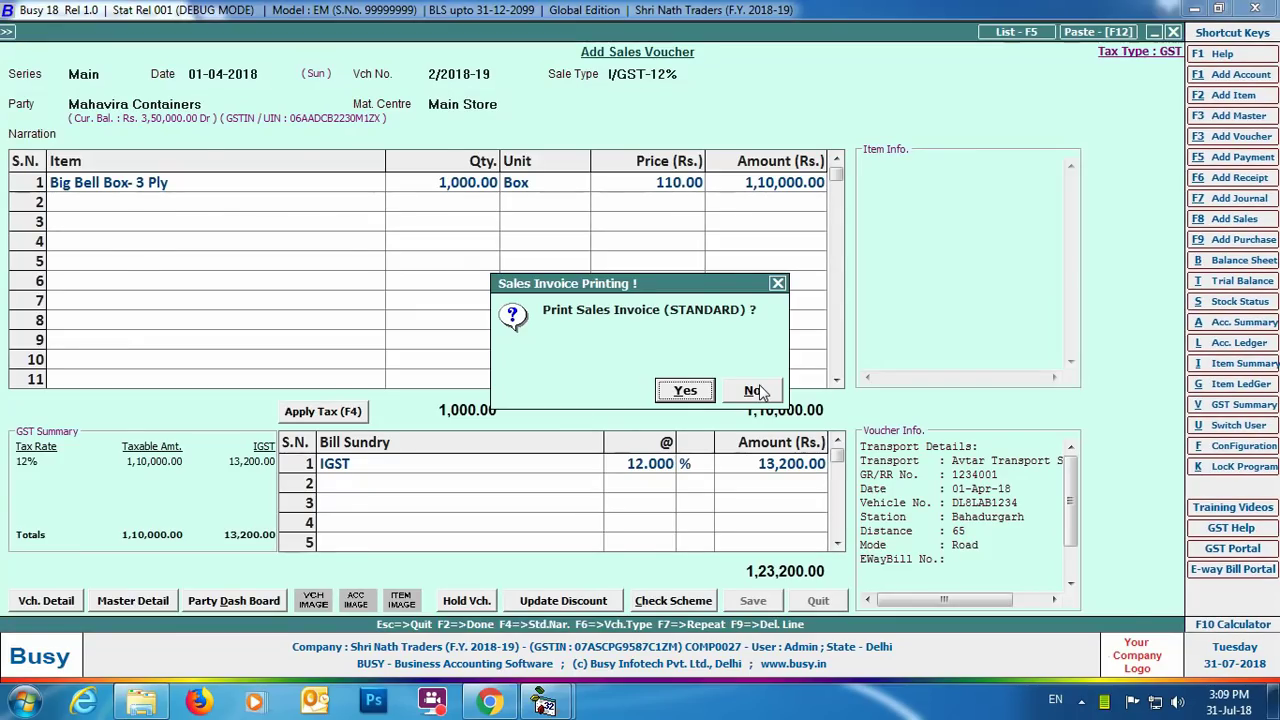
left_click(1275, 700)
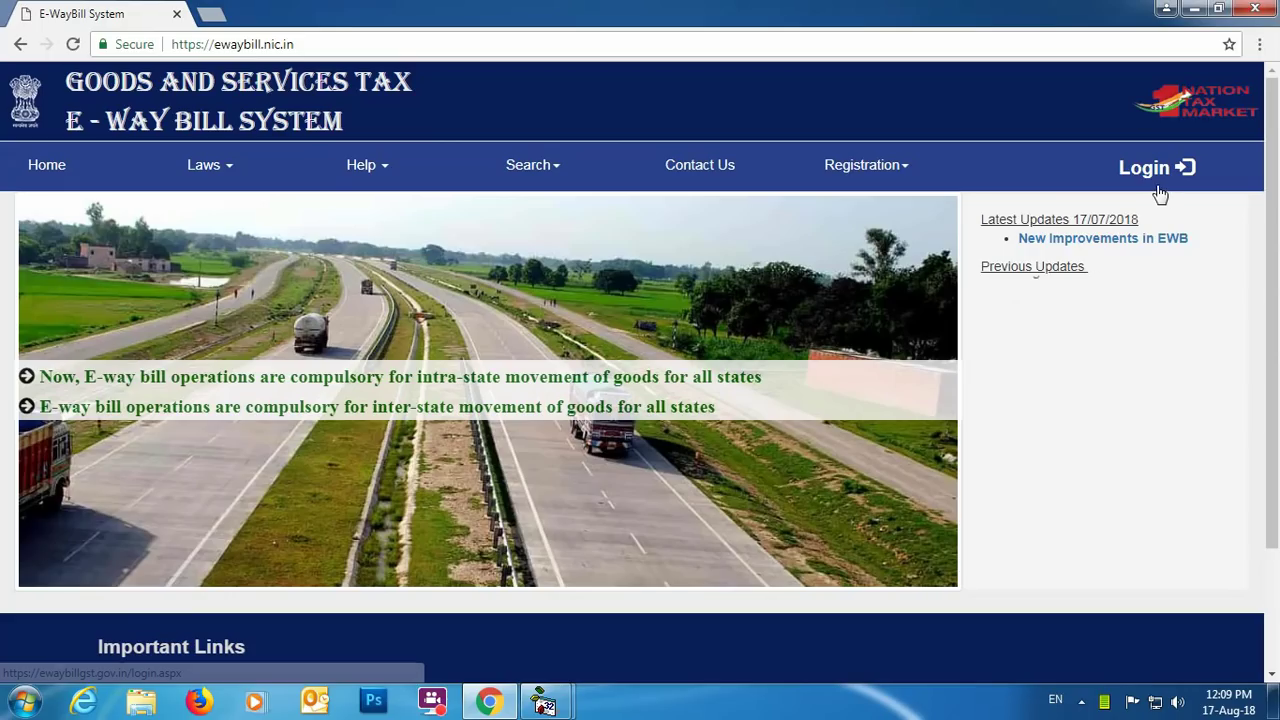
Step: Log in to the e-way bill portal with the account password and the captcha
left_click(1152, 178)
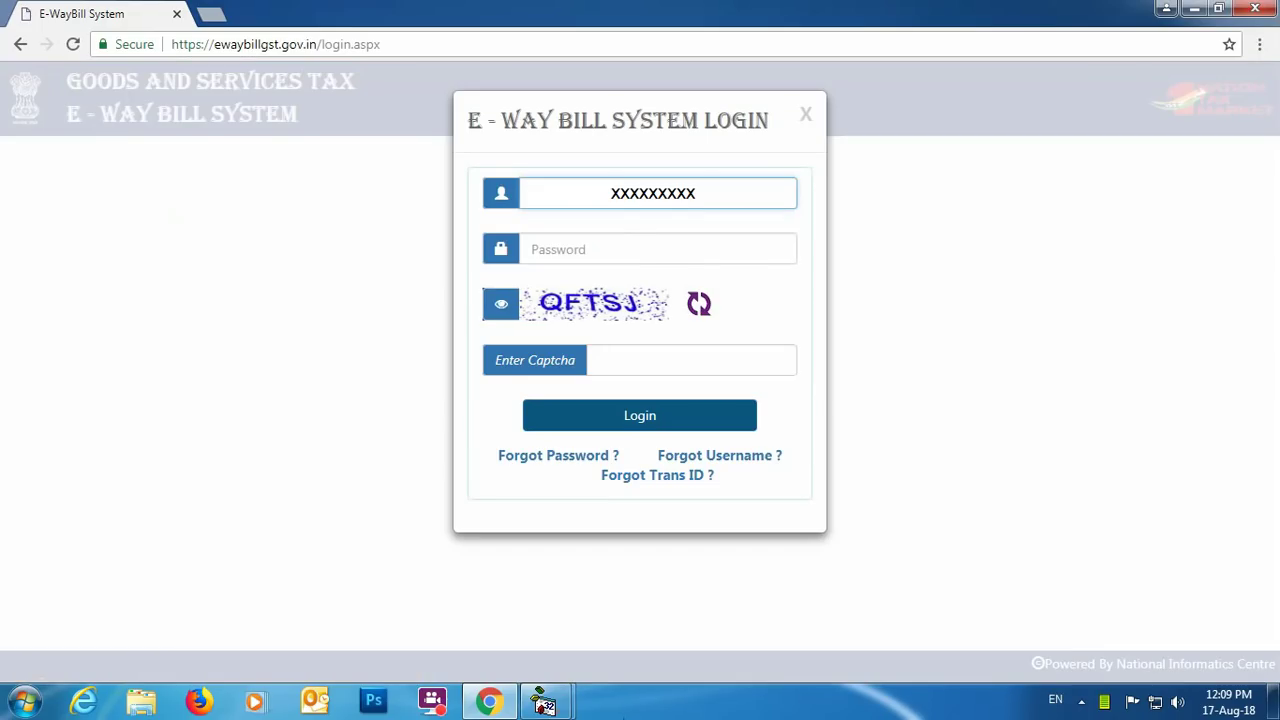
left_click(608, 240)
key("ctrl+v")
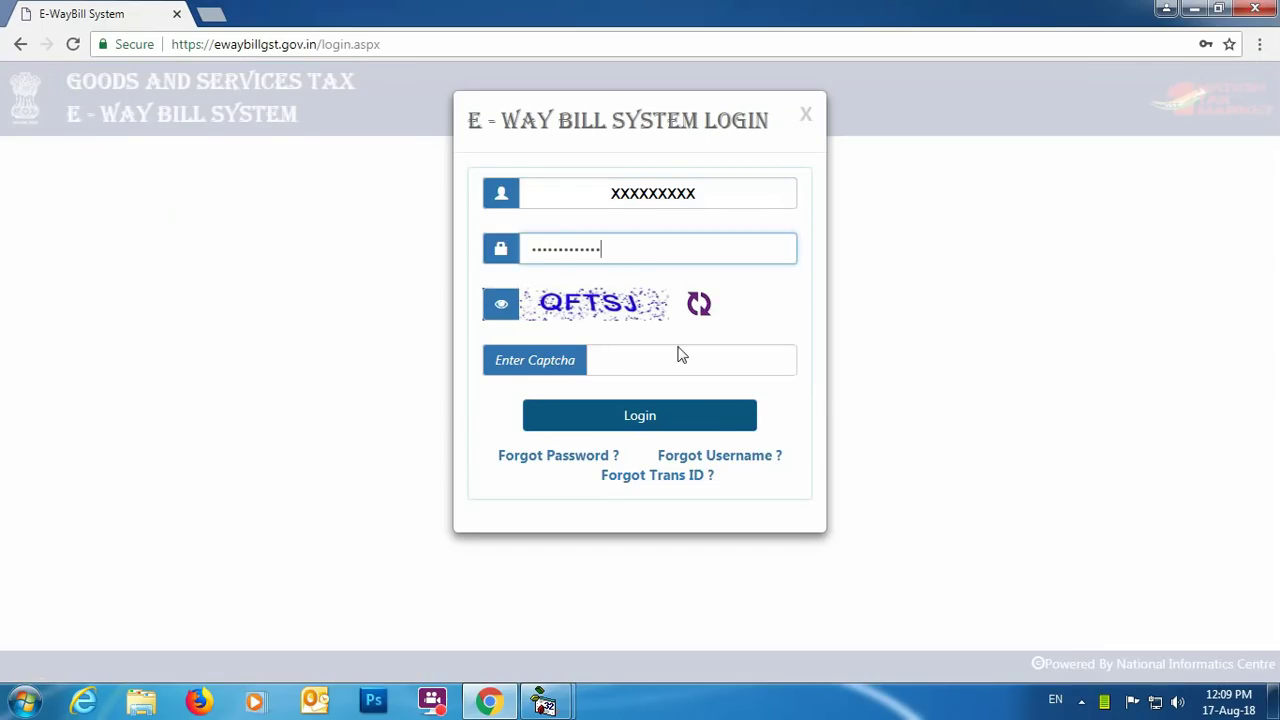
left_click(679, 354)
type("QFTSJ")
left_click(714, 422)
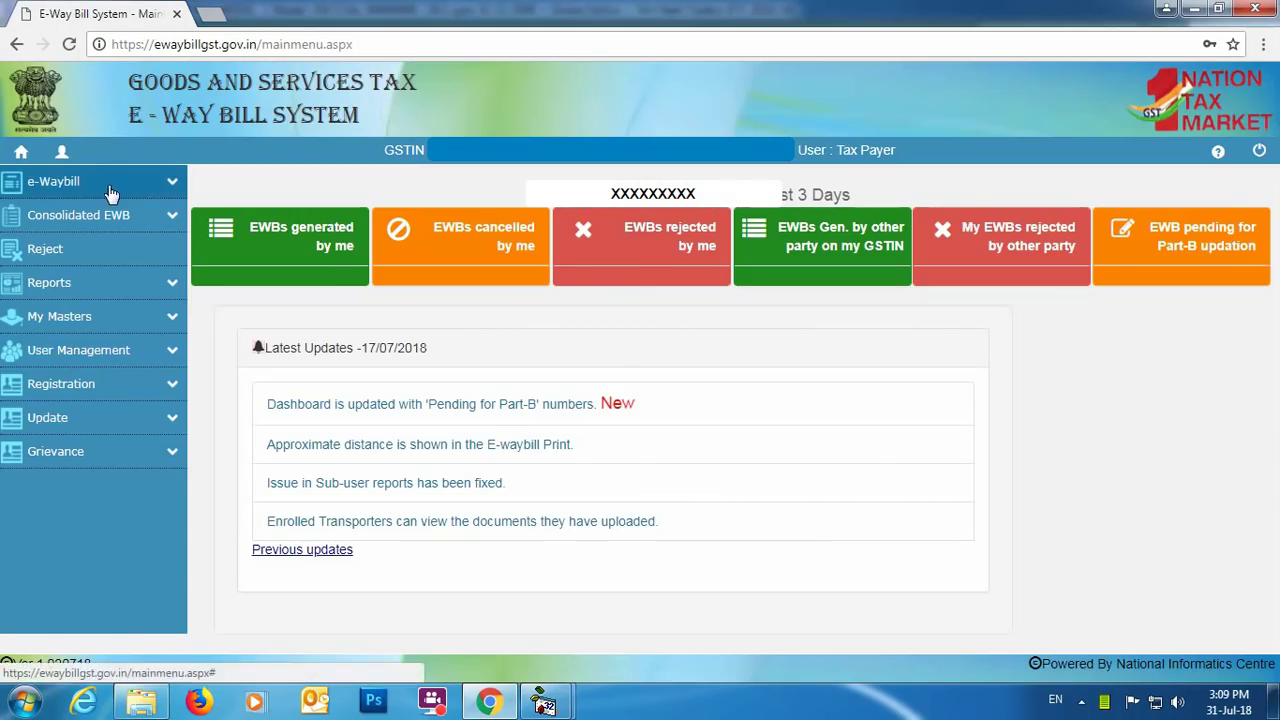
Step: Open bulk e-way bill generation and cancel the file picker without choosing a JSON file
left_click(164, 187)
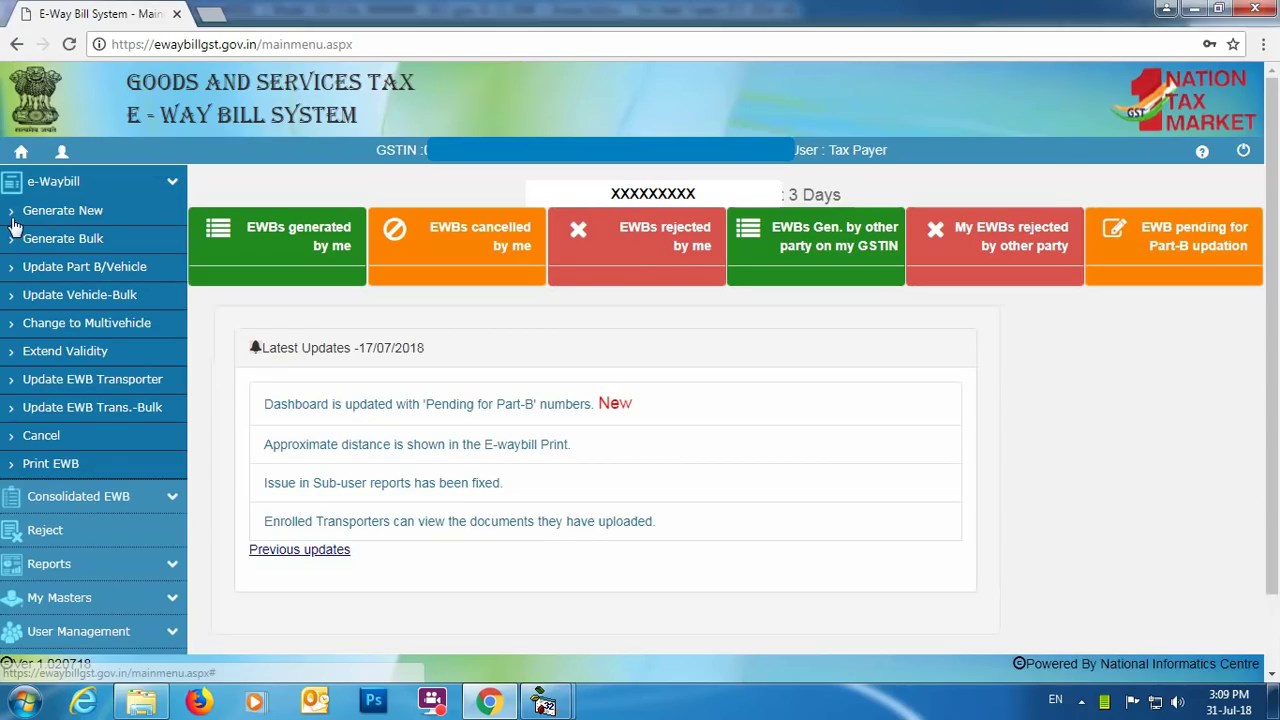
left_click(90, 239)
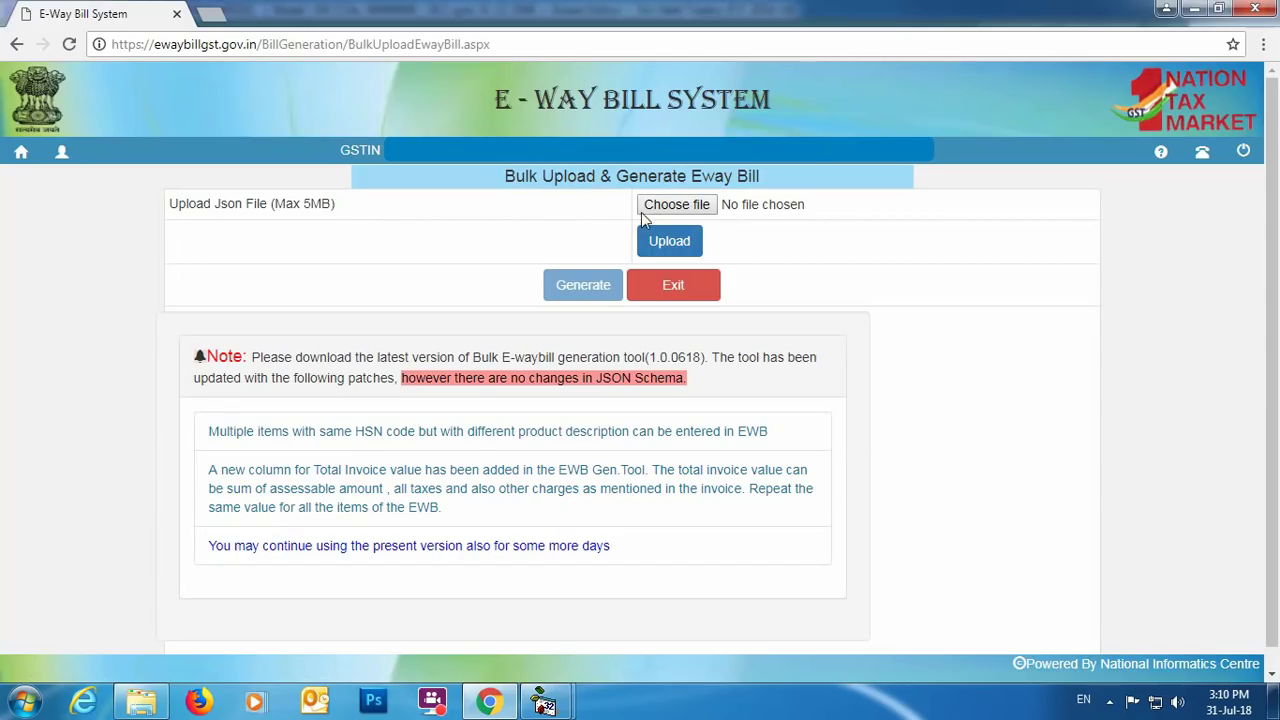
left_click(686, 208)
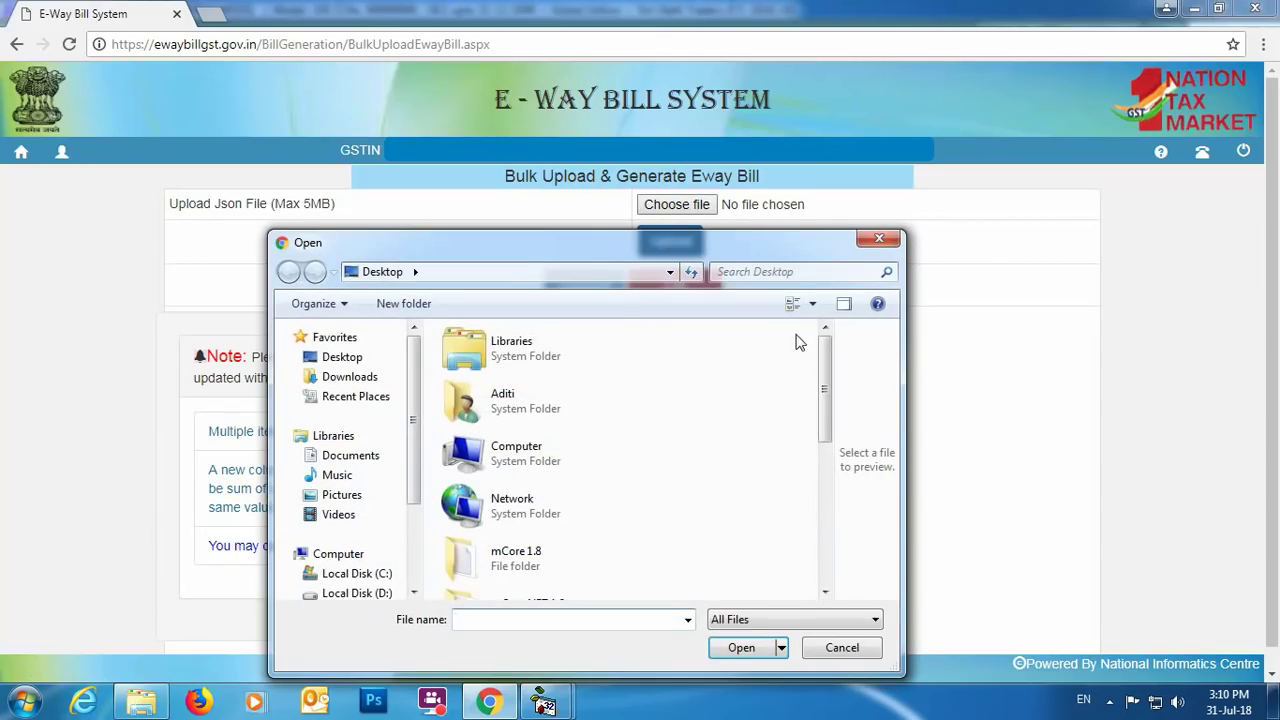
left_click_drag(817, 341, 795, 500)
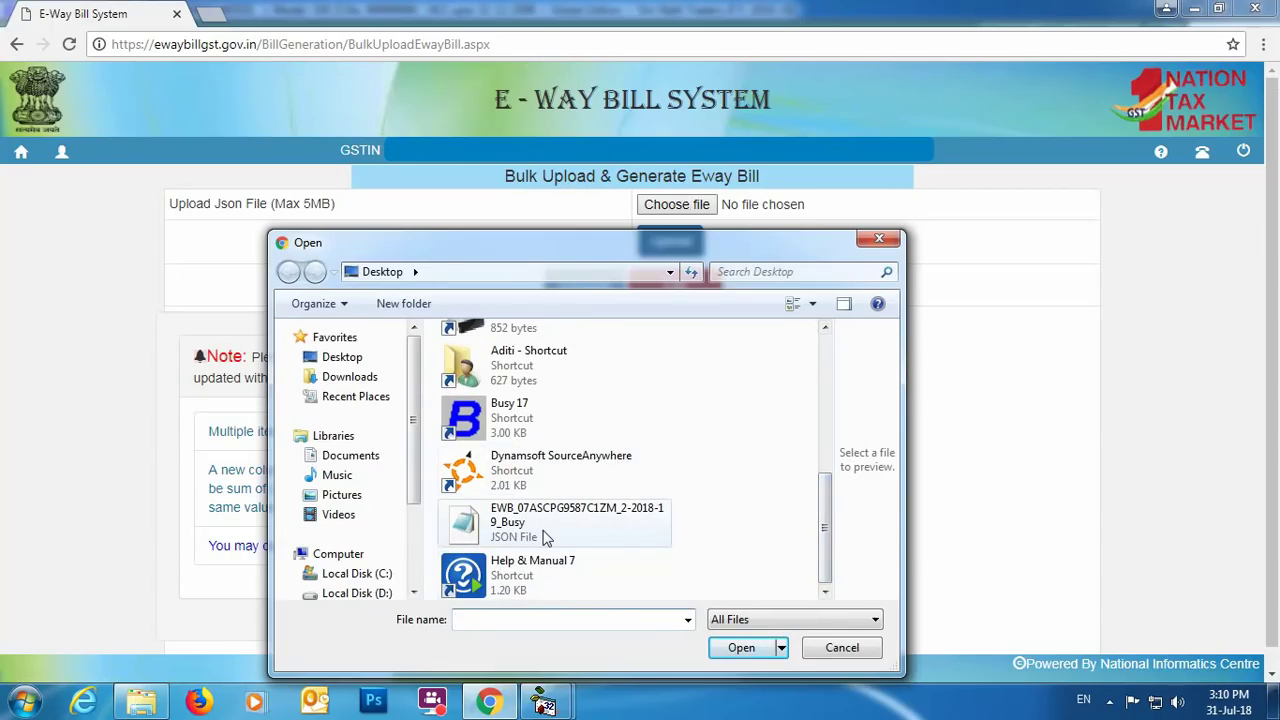
left_click(879, 238)
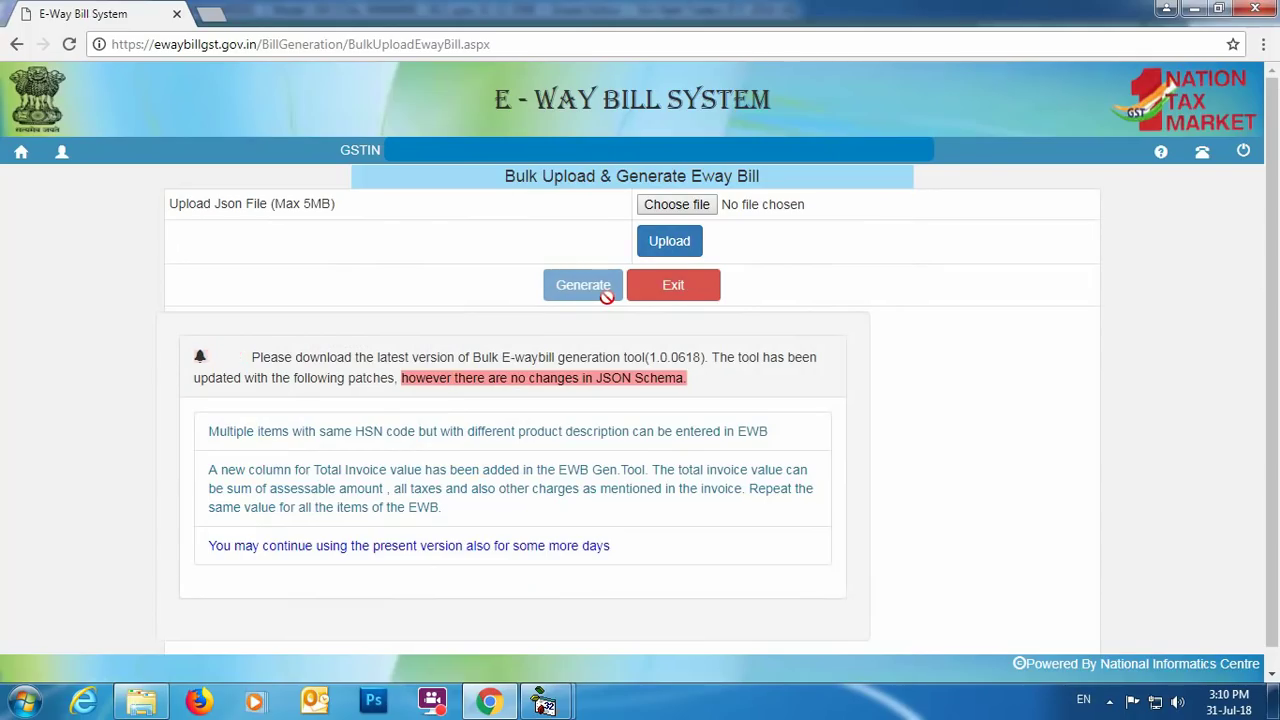
Step: Exit bulk upload and open the Print EWB page under e-Waybill
left_click(695, 290)
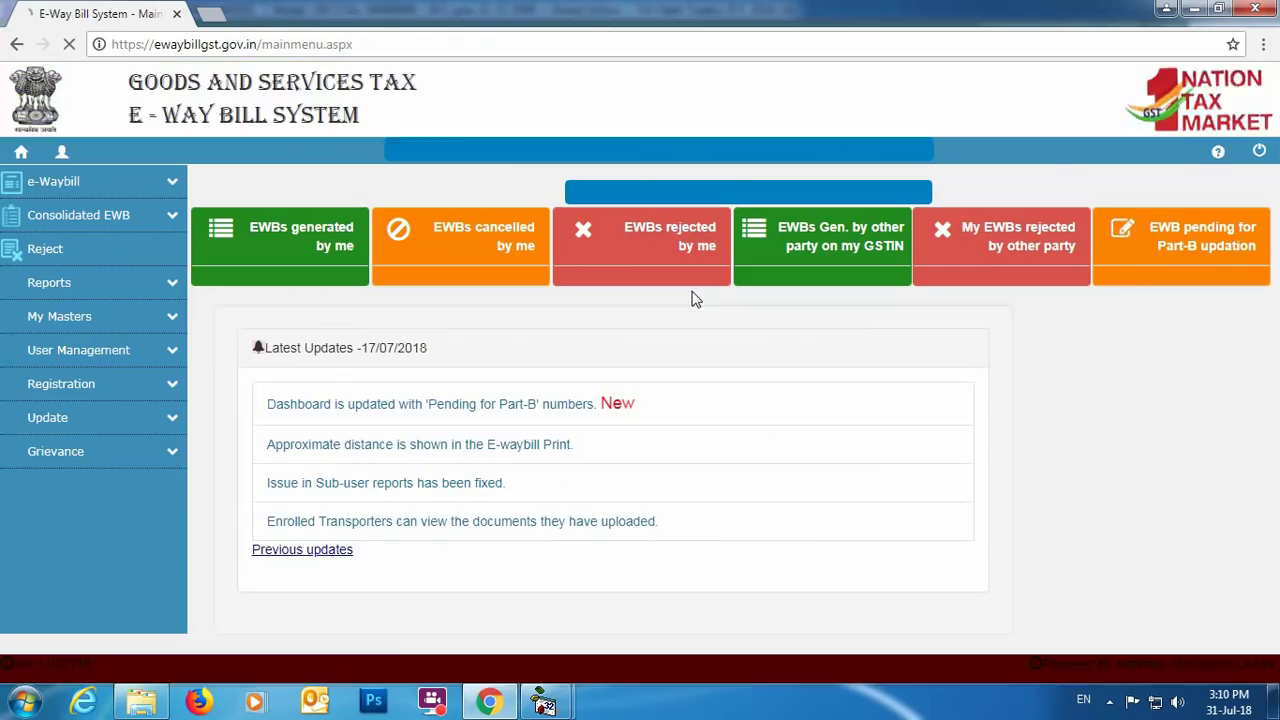
left_click(167, 184)
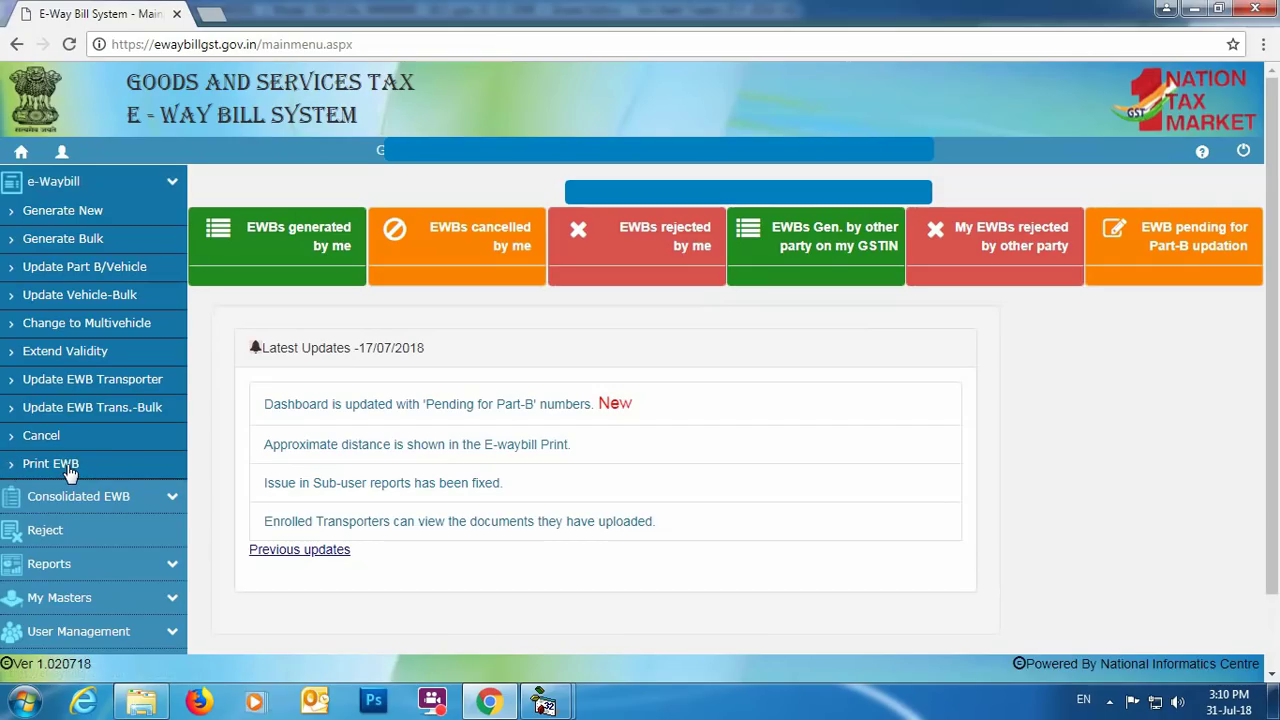
left_click(50, 464)
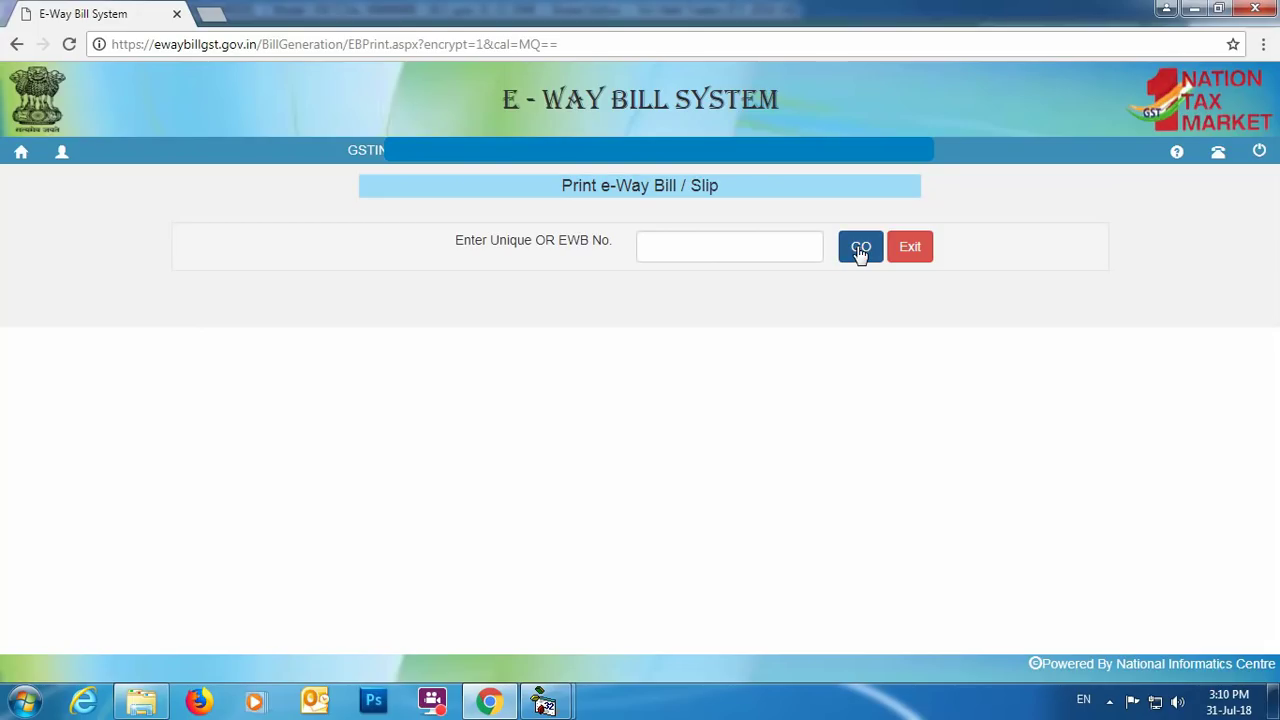
Step: Open sales voucher 2/2018-19 of the Main series for modification
mouse_move(560, 698)
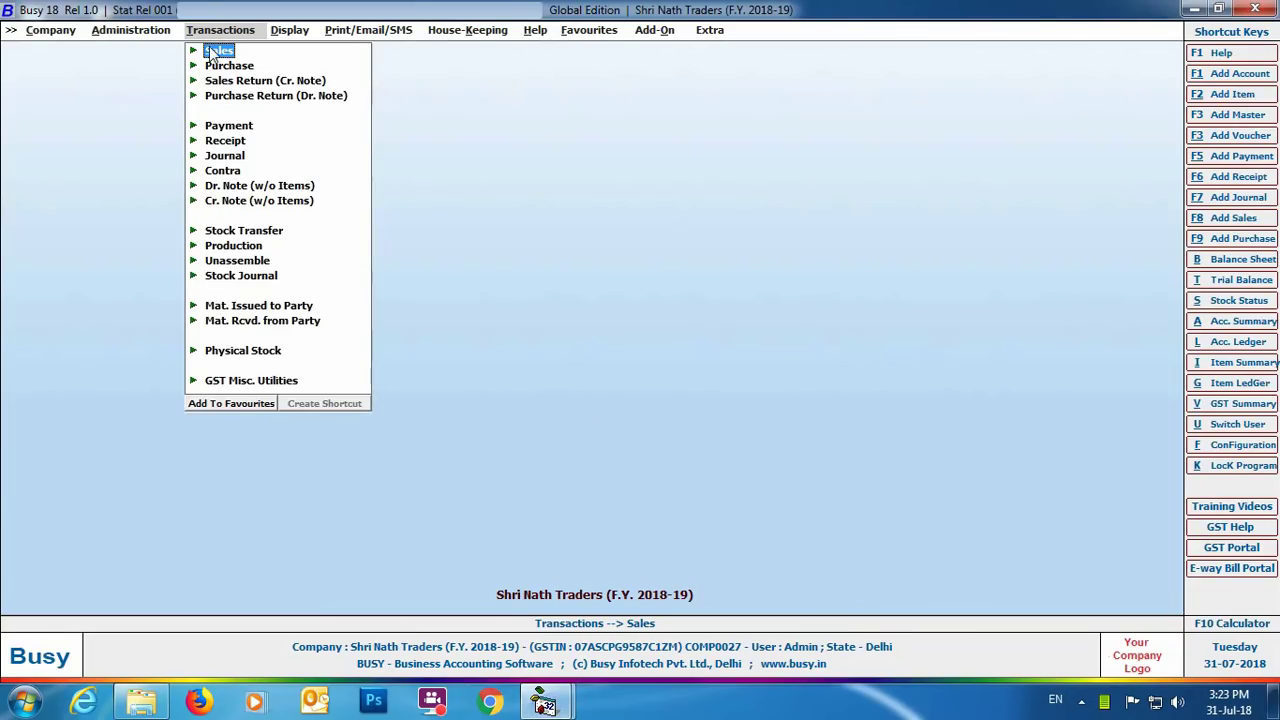
left_click(212, 51)
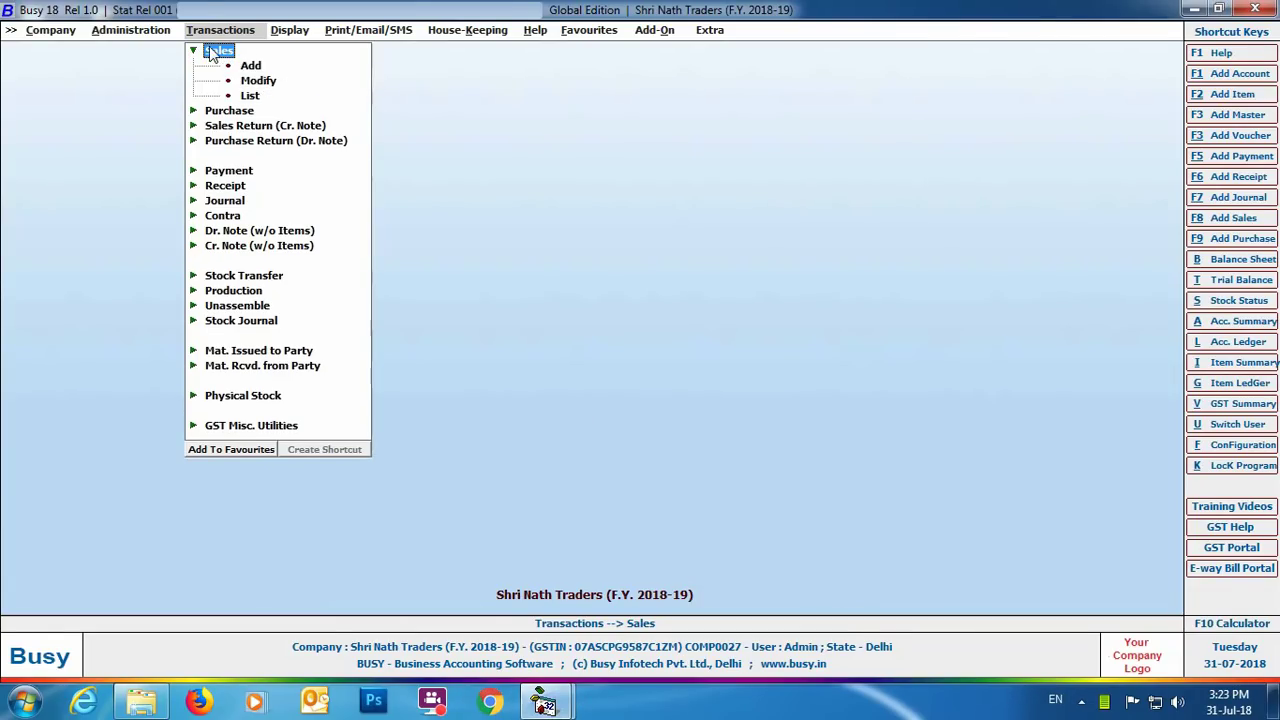
left_click(259, 82)
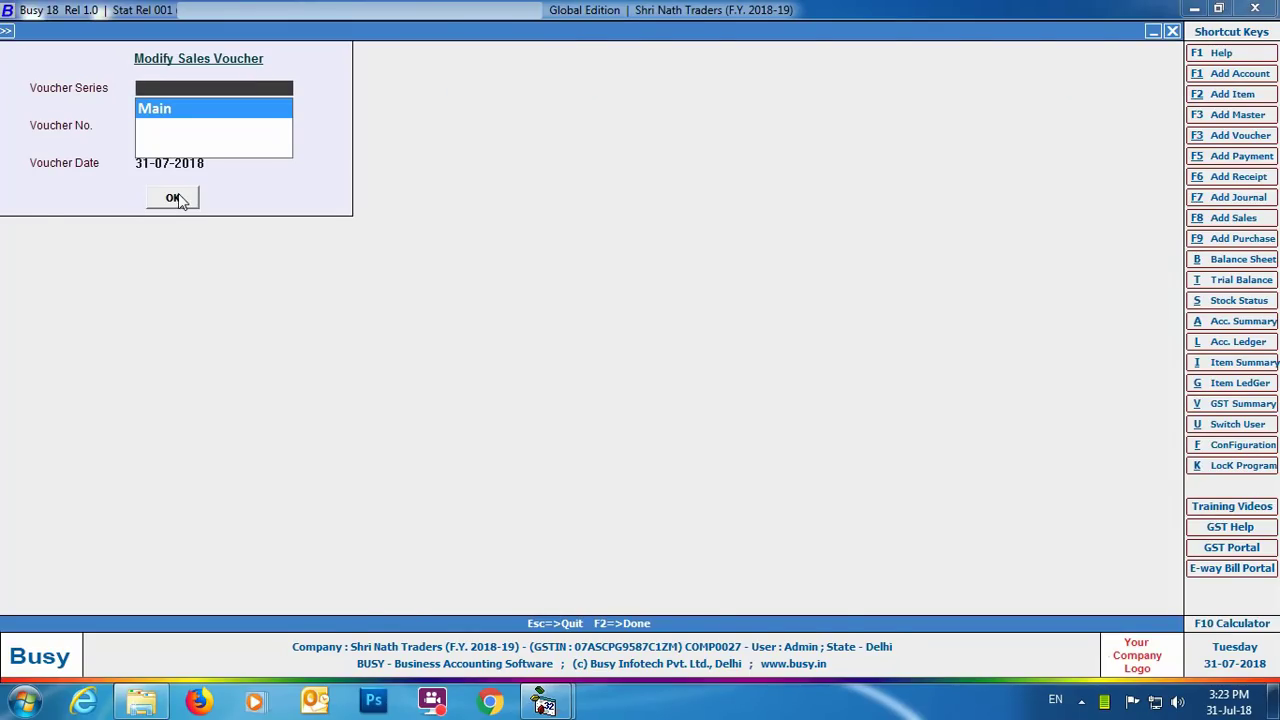
left_click(173, 197)
left_click(173, 197)
Step: Save the voucher and enter e-way bill number 398765432 in its transport details
left_click(755, 602)
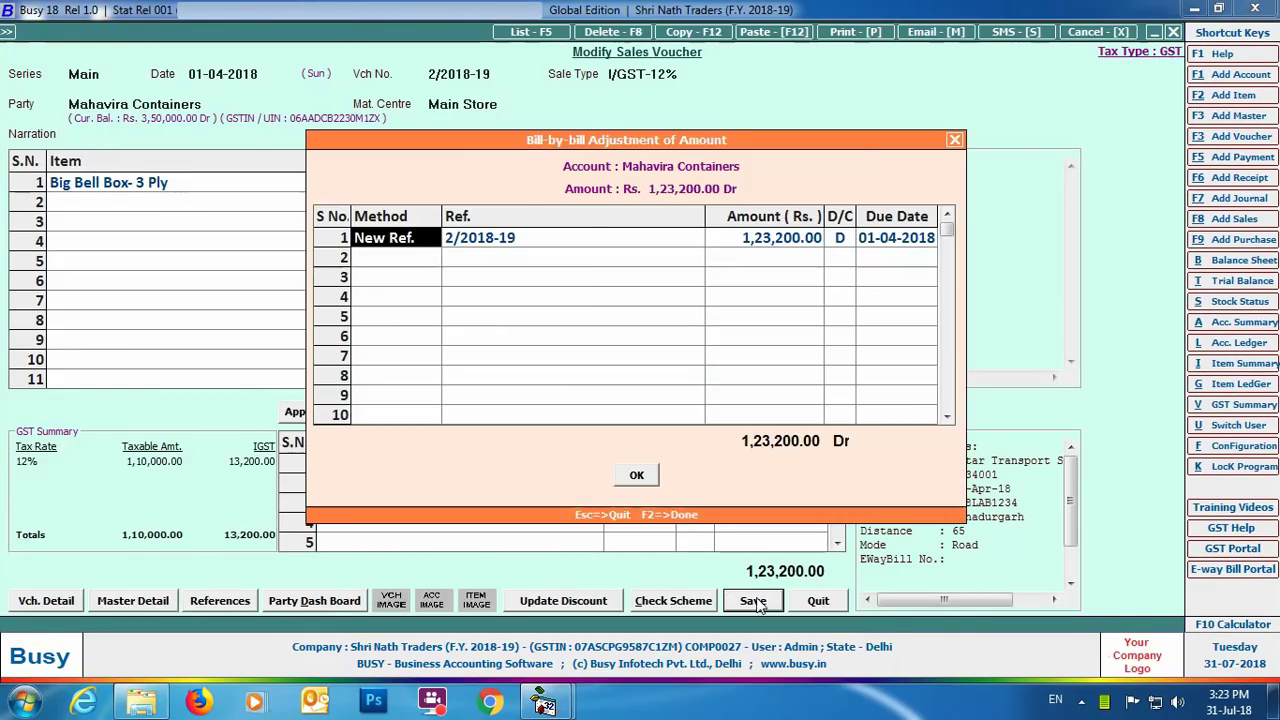
left_click(636, 475)
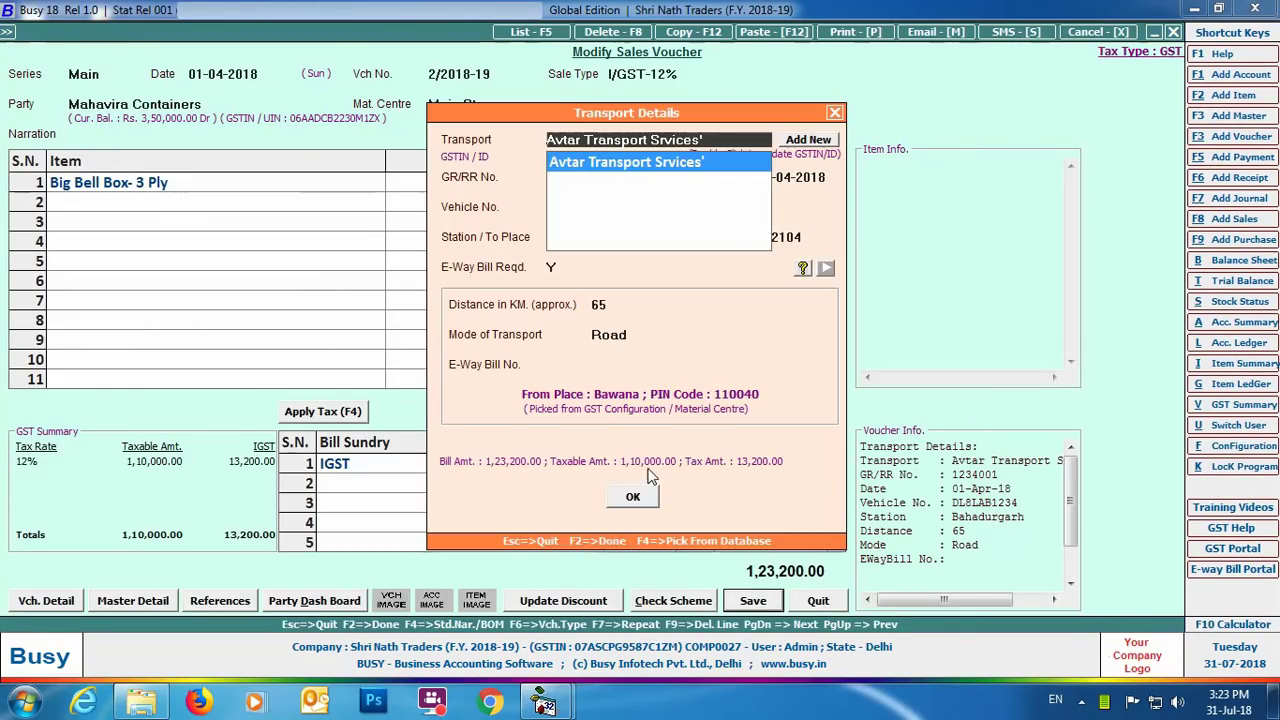
left_click(597, 364)
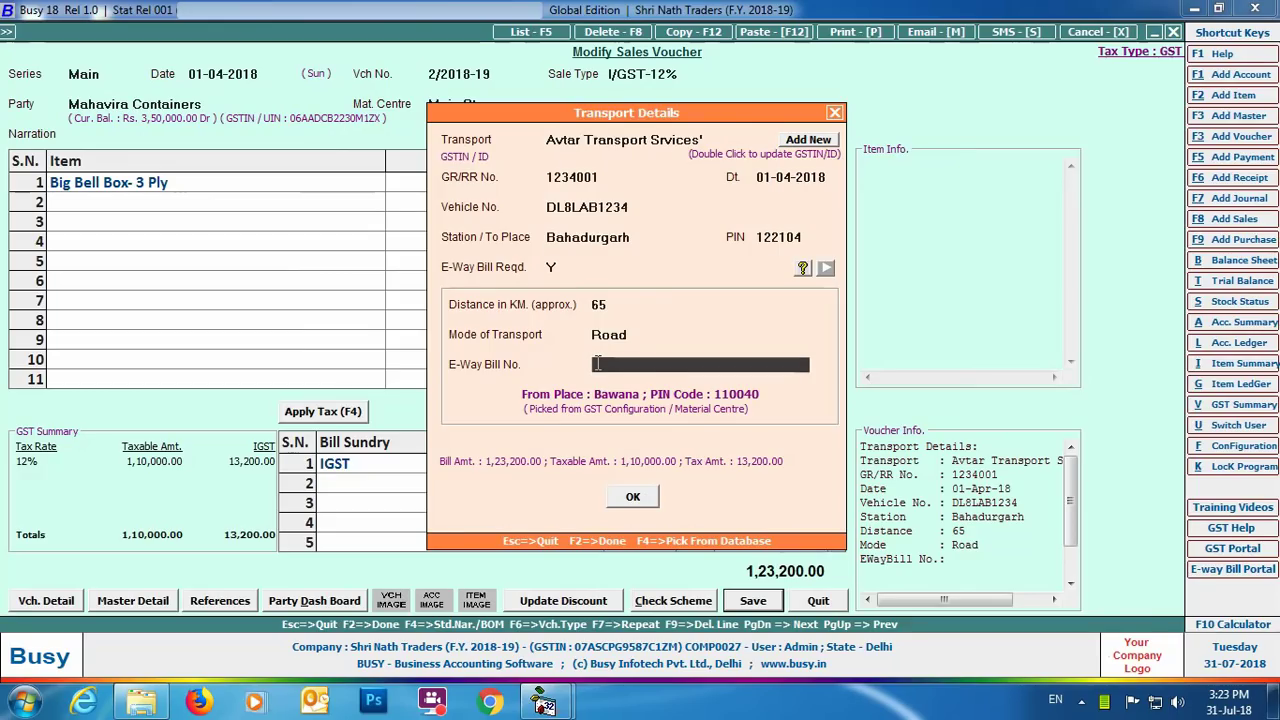
type("398765432")
left_click(636, 499)
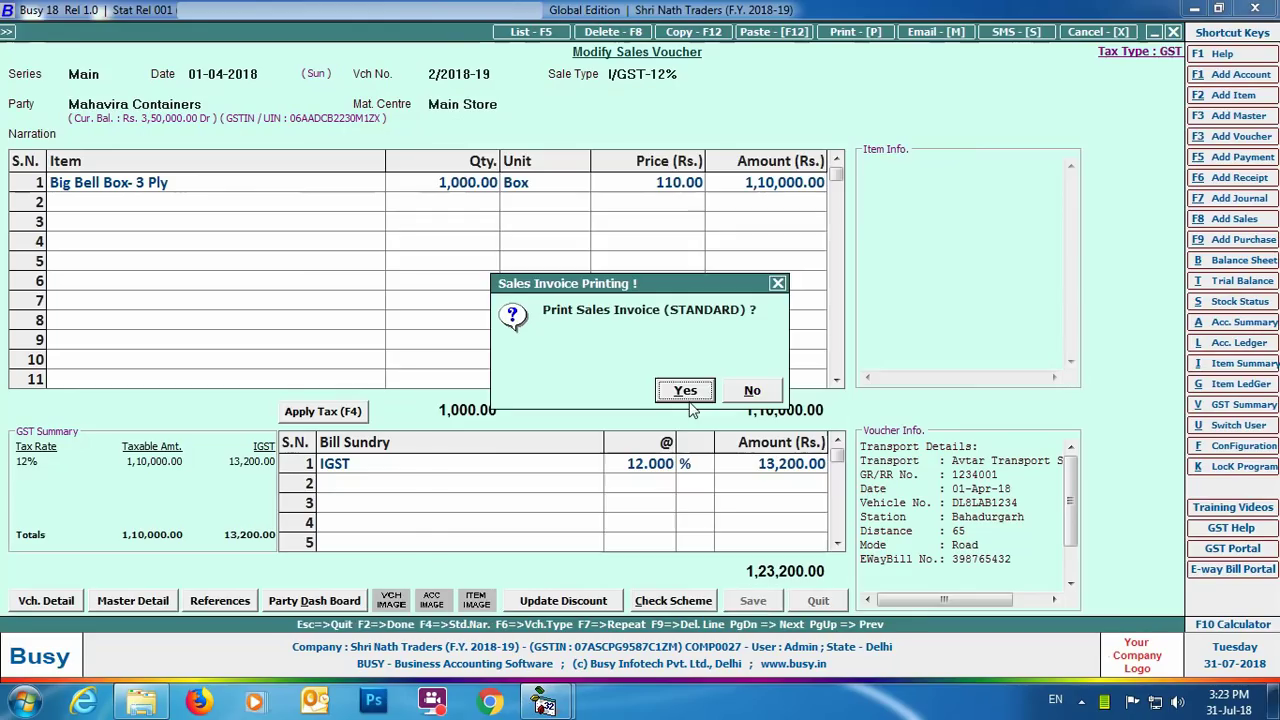
Step: Preview the printed tax invoice for 2/2018-19, then close the preview and the modify window
left_click(688, 390)
left_click(190, 180)
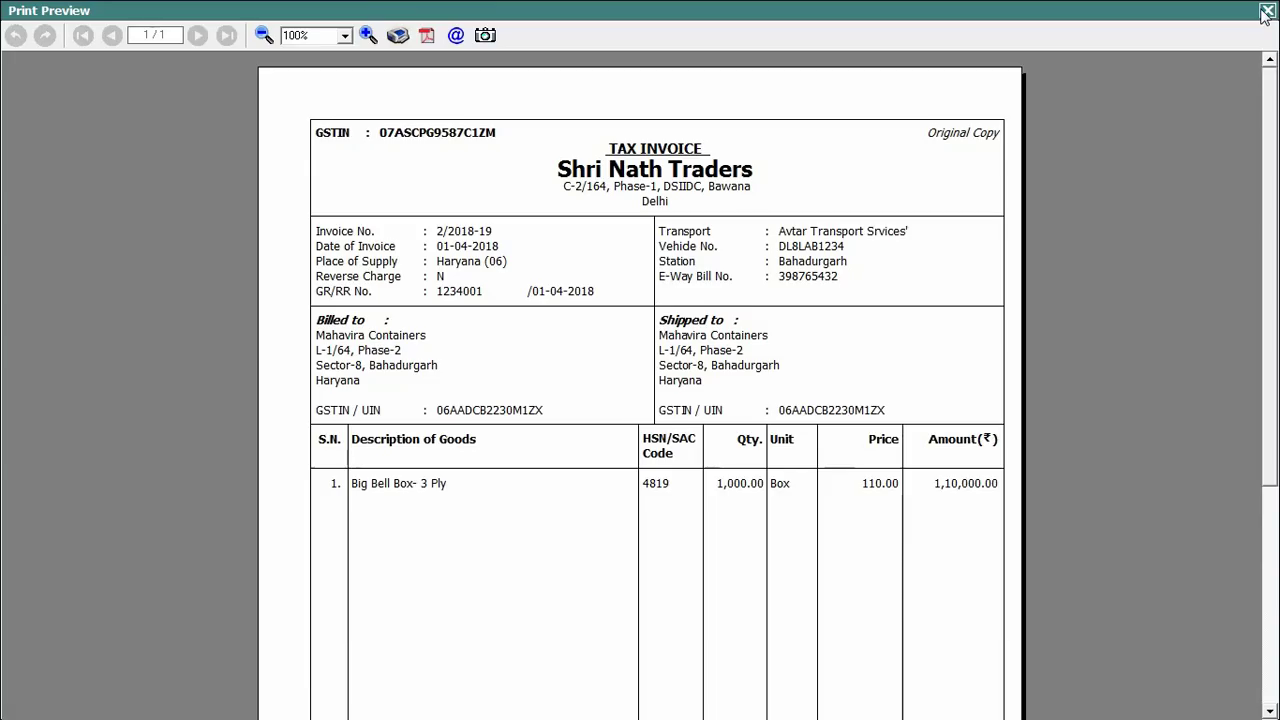
left_click(1266, 11)
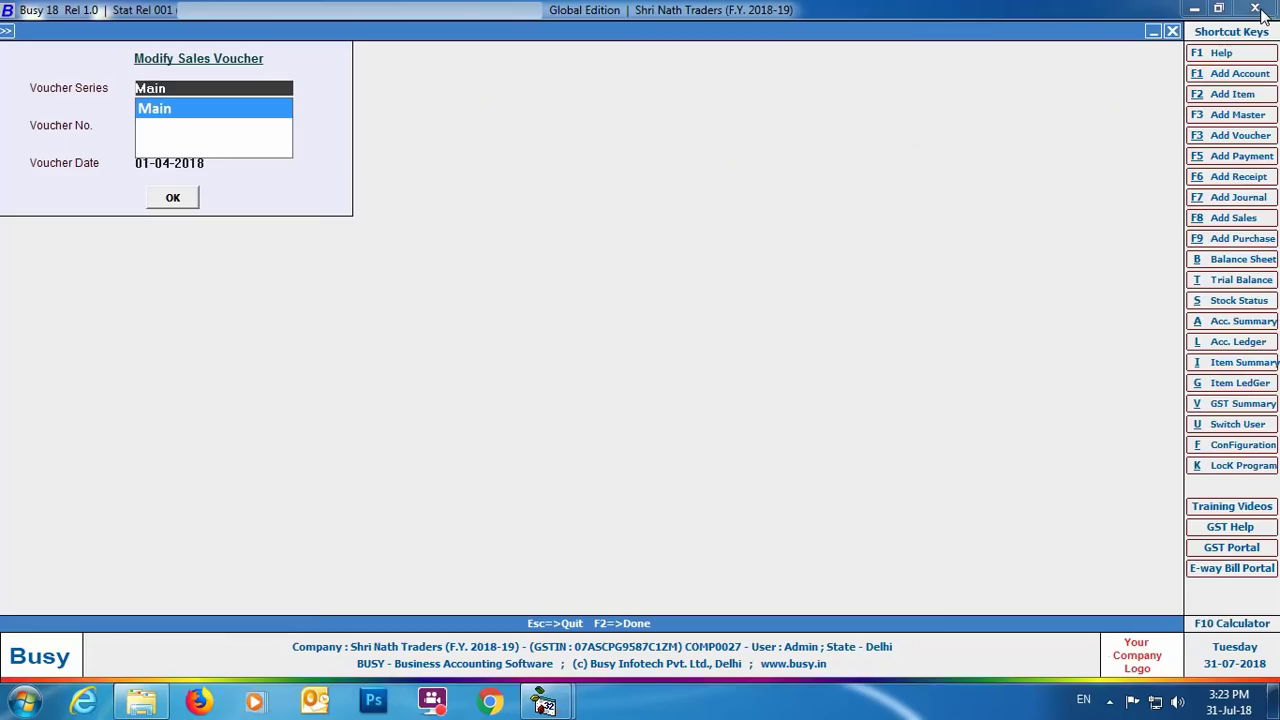
left_click(1172, 31)
double_click(275, 427)
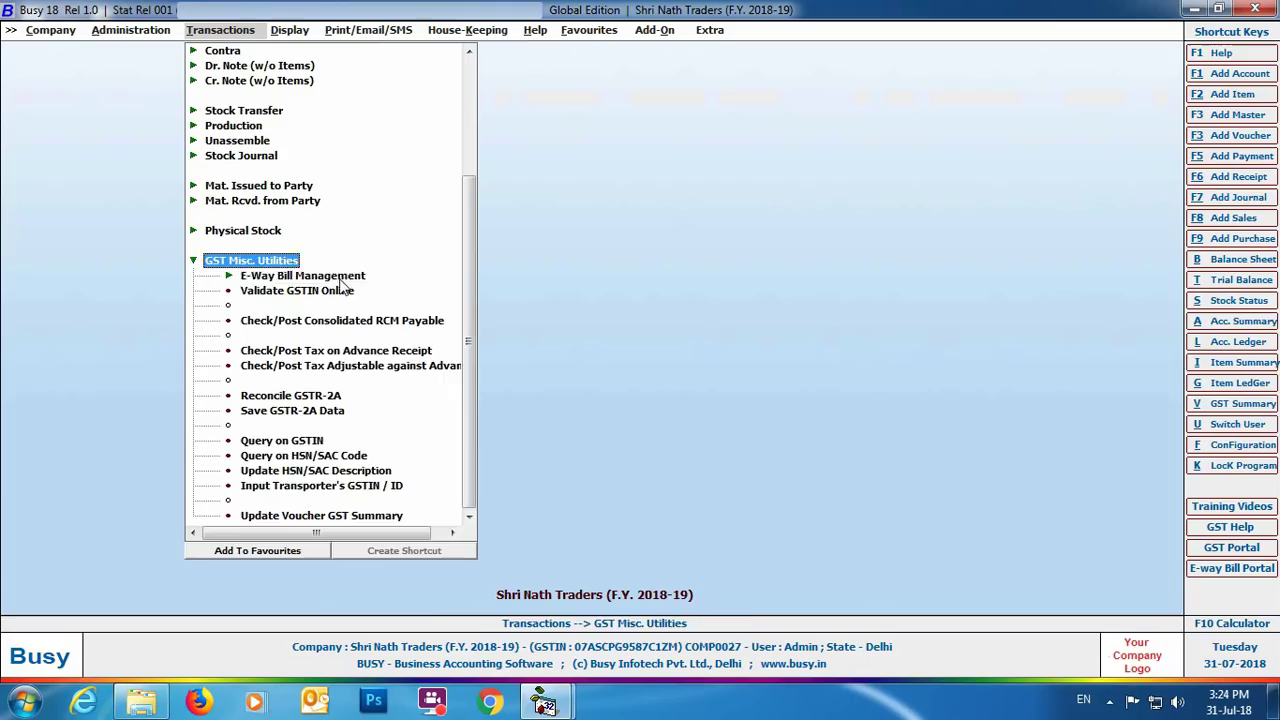
Step: Open Generate E-Way Bill in JSON mode and load vouchers dated 01-04-2018 to 01-04-2018
double_click(345, 280)
double_click(368, 296)
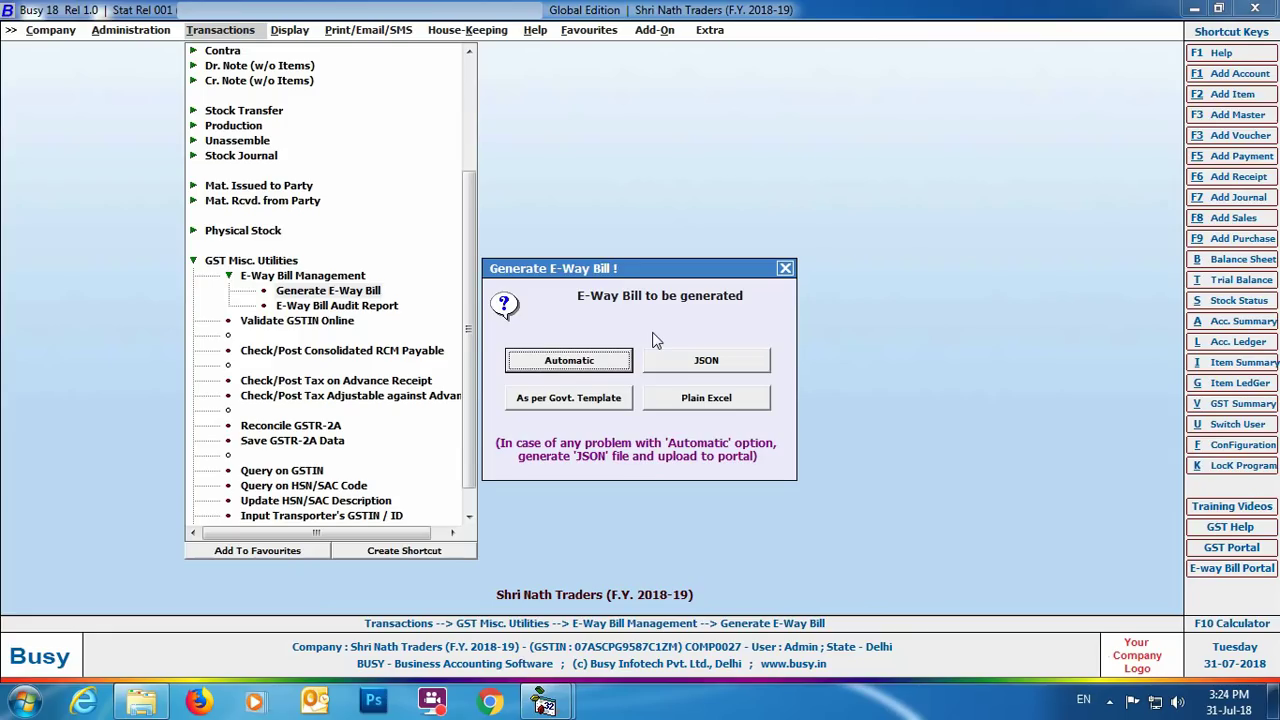
left_click(742, 376)
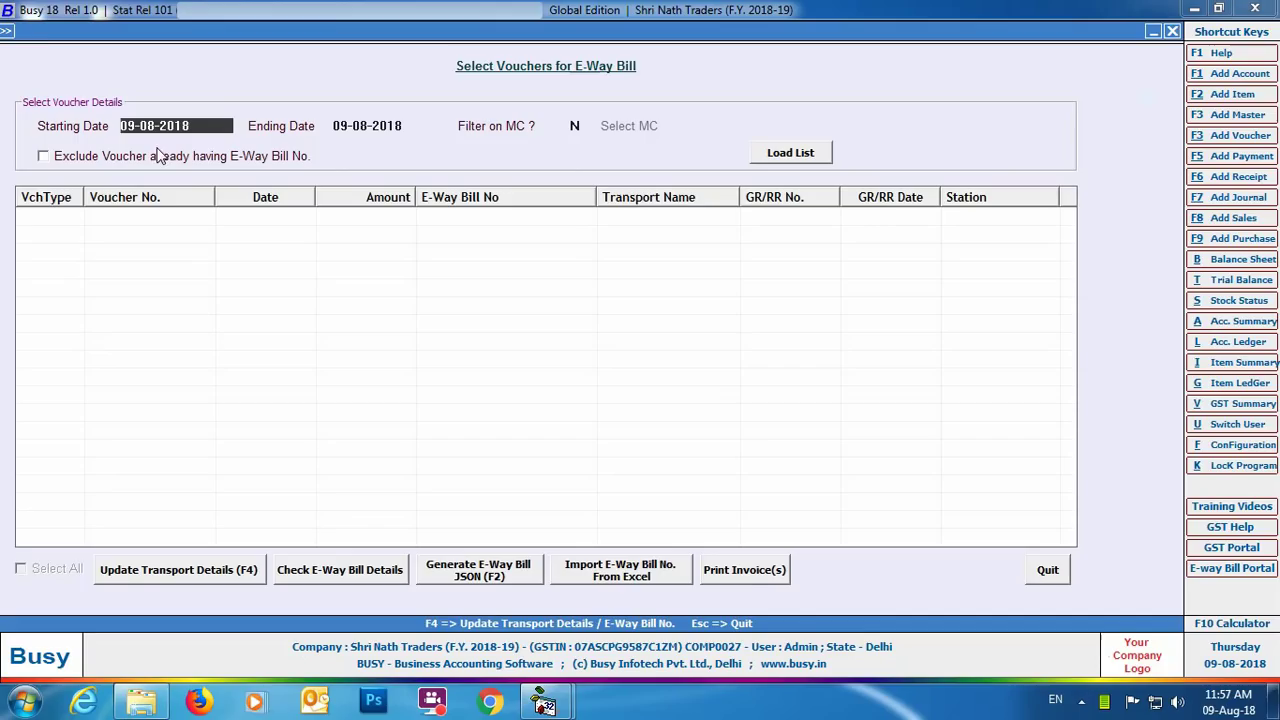
type("01-04")
key("Return")
type("01-04")
key("Return")
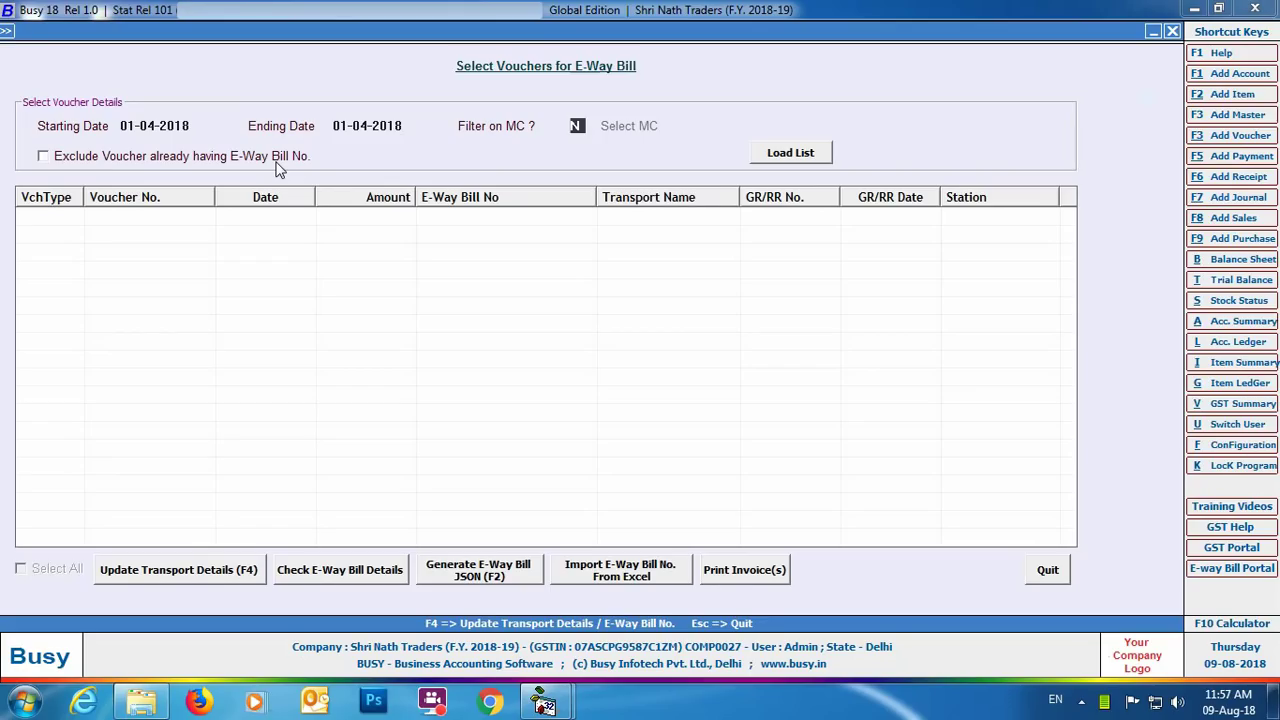
left_click(790, 153)
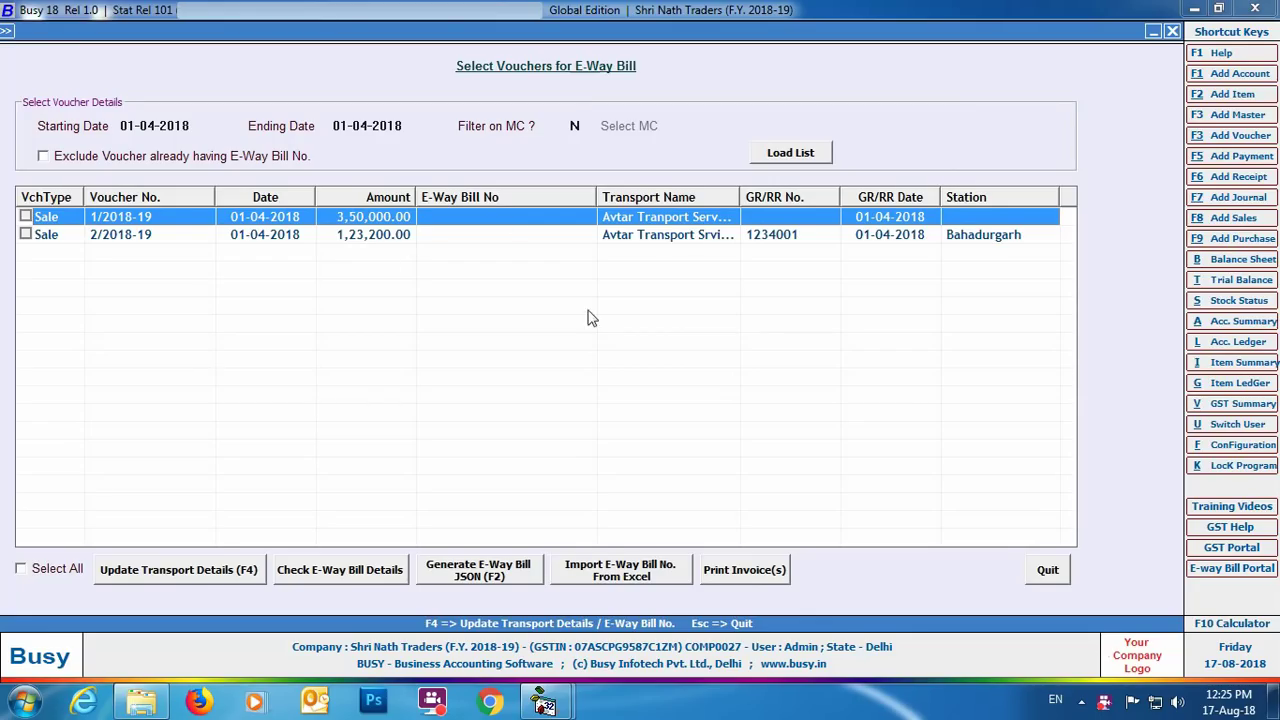
left_click(211, 576)
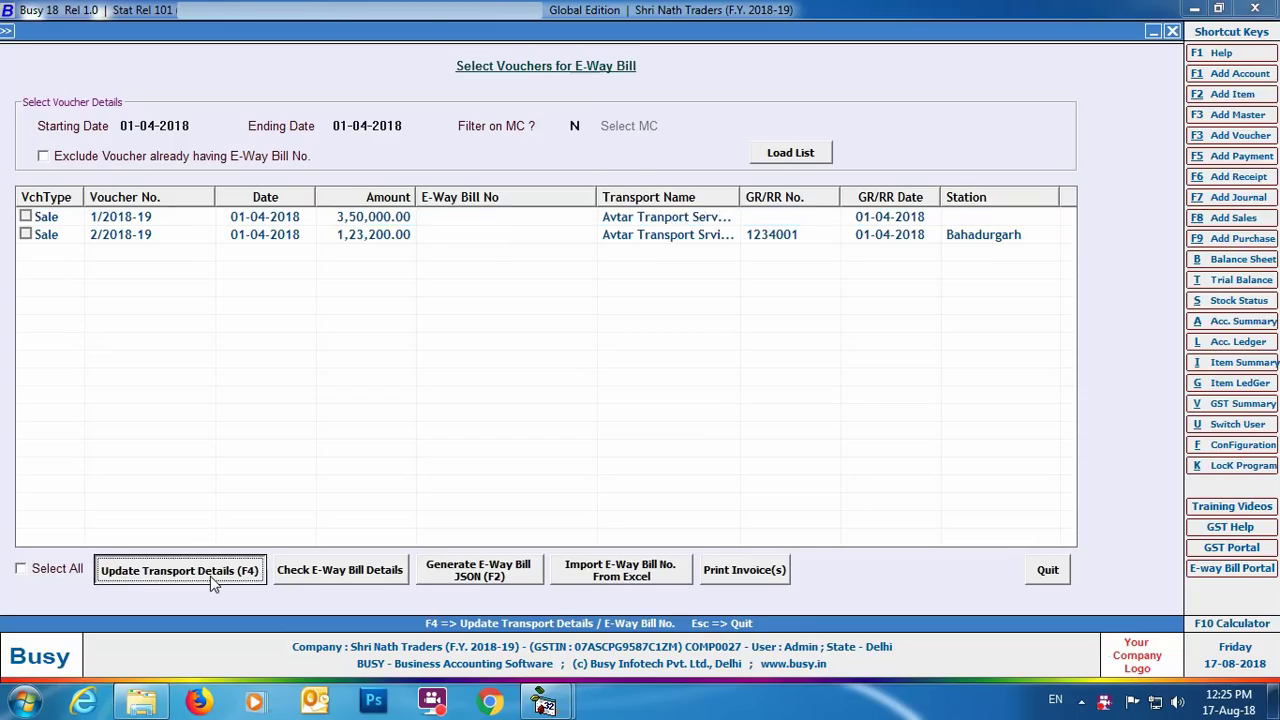
key("Return")
key("Return")
key("Return")
type("DL8LAB1223")
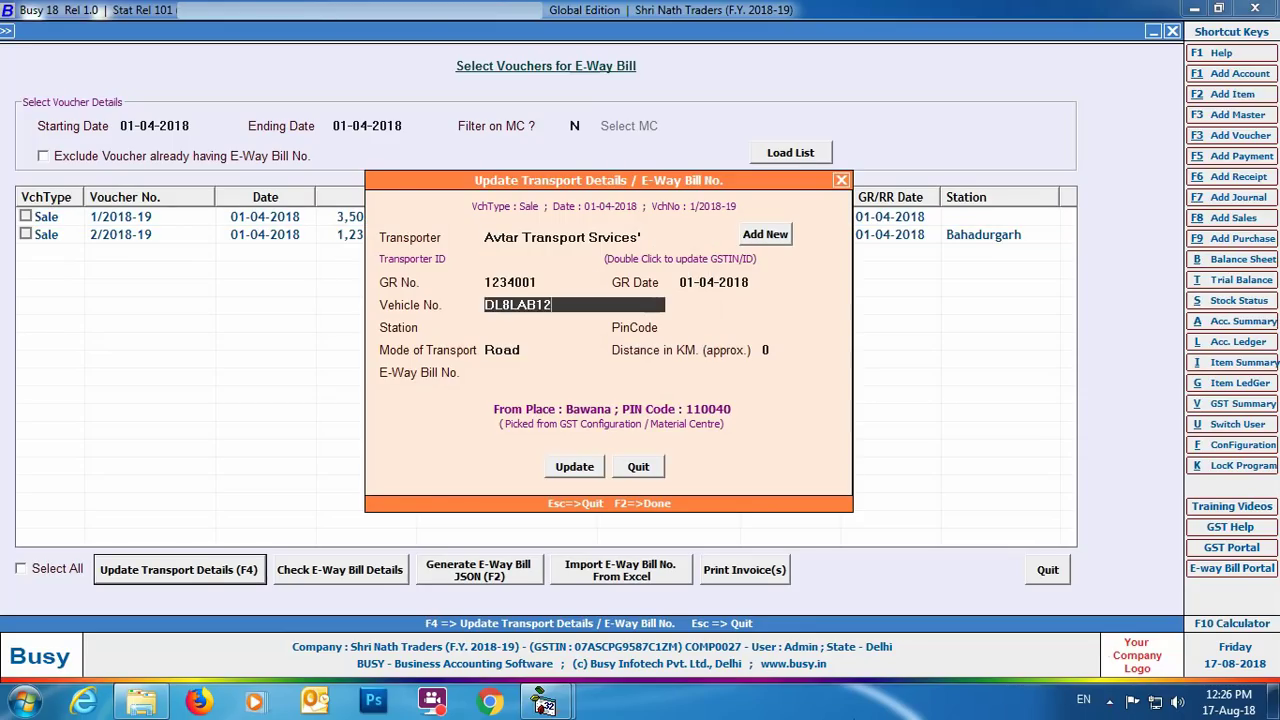
key("Return")
type("Bahadurgarh")
key("Return")
type("122104")
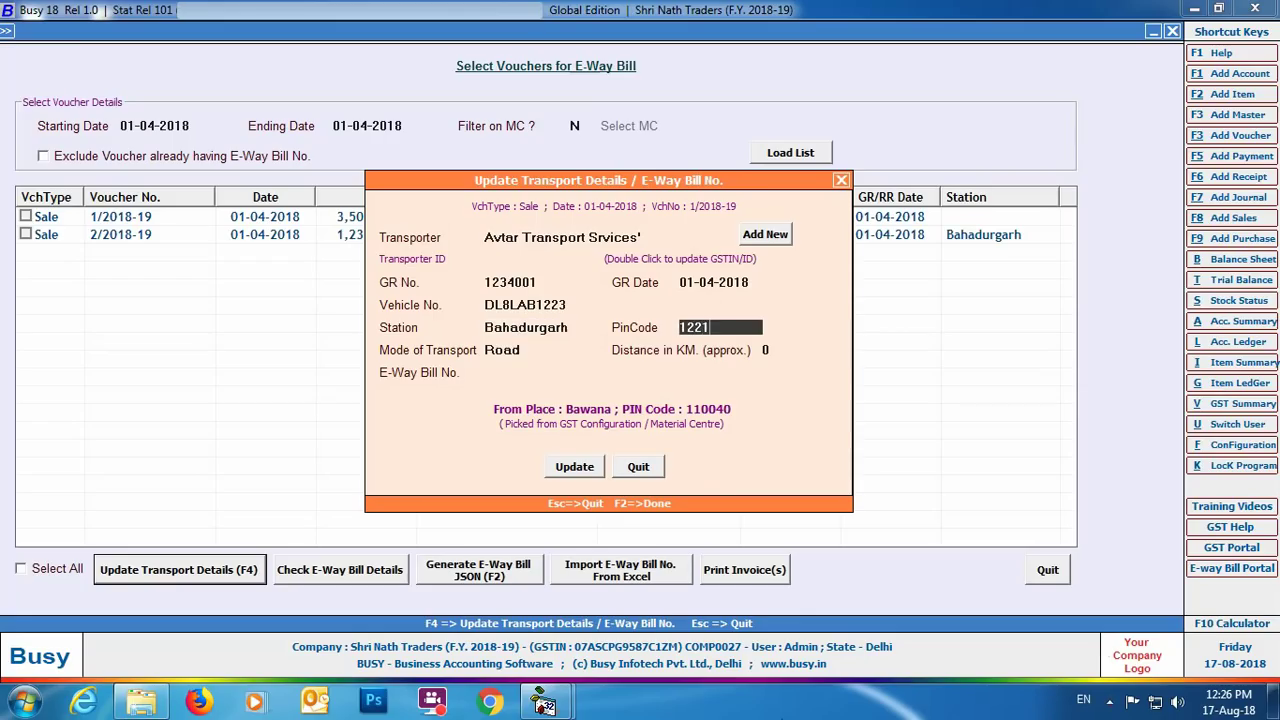
key("Return")
type("65")
key("Return")
key("Return")
left_click(561, 472)
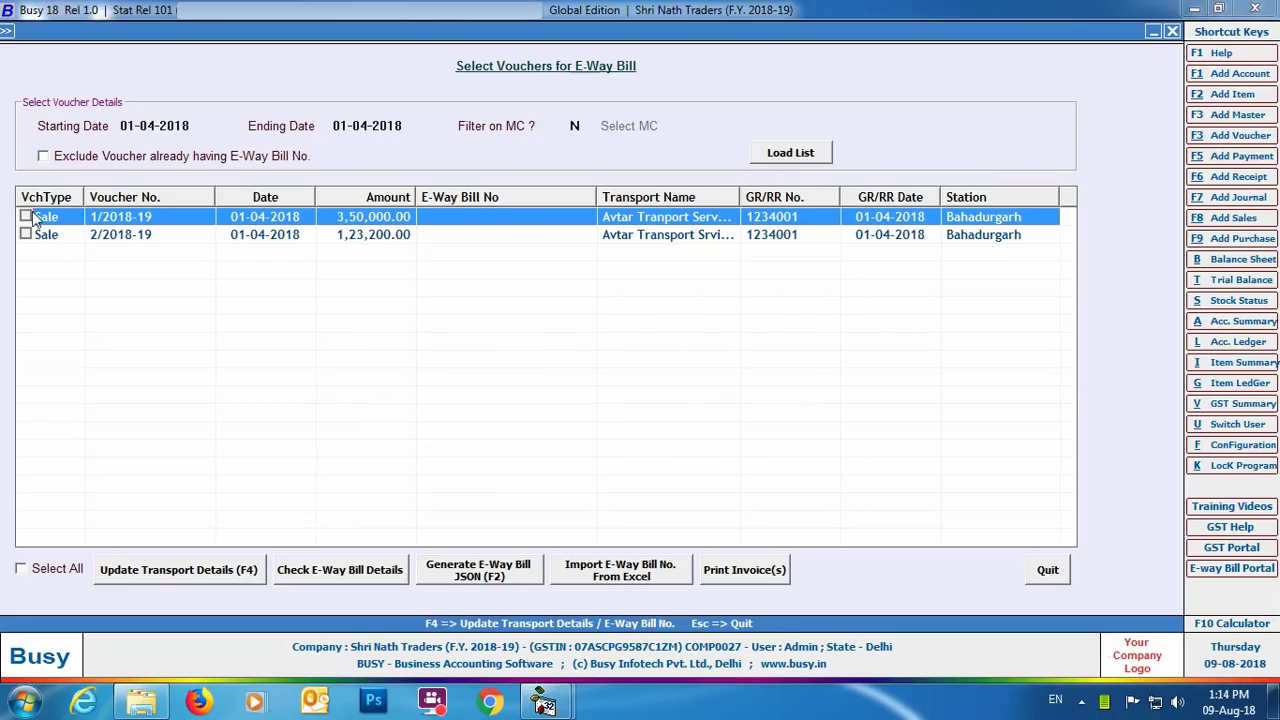
Step: Tick vouchers 1/2018-19 and 2/2018-19 and review their e-way bill details report
left_click(26, 216)
left_click(26, 234)
left_click(305, 569)
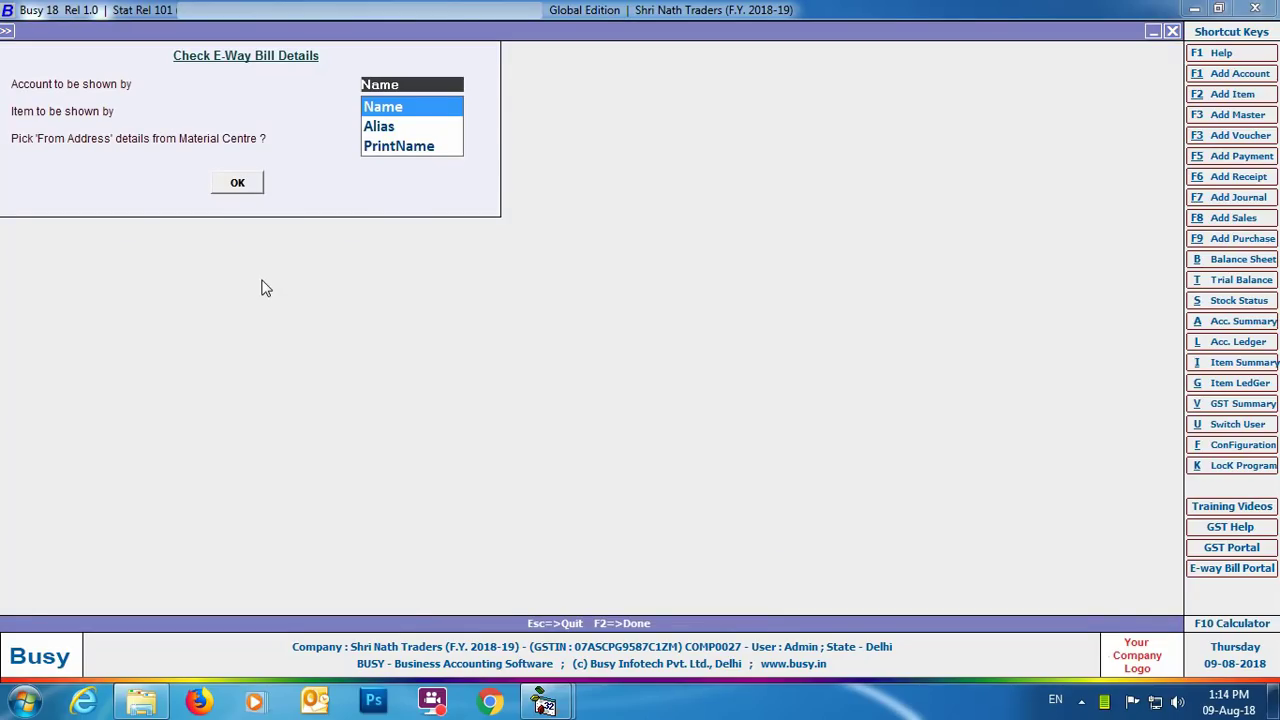
key("Return")
key("Return")
key("Return")
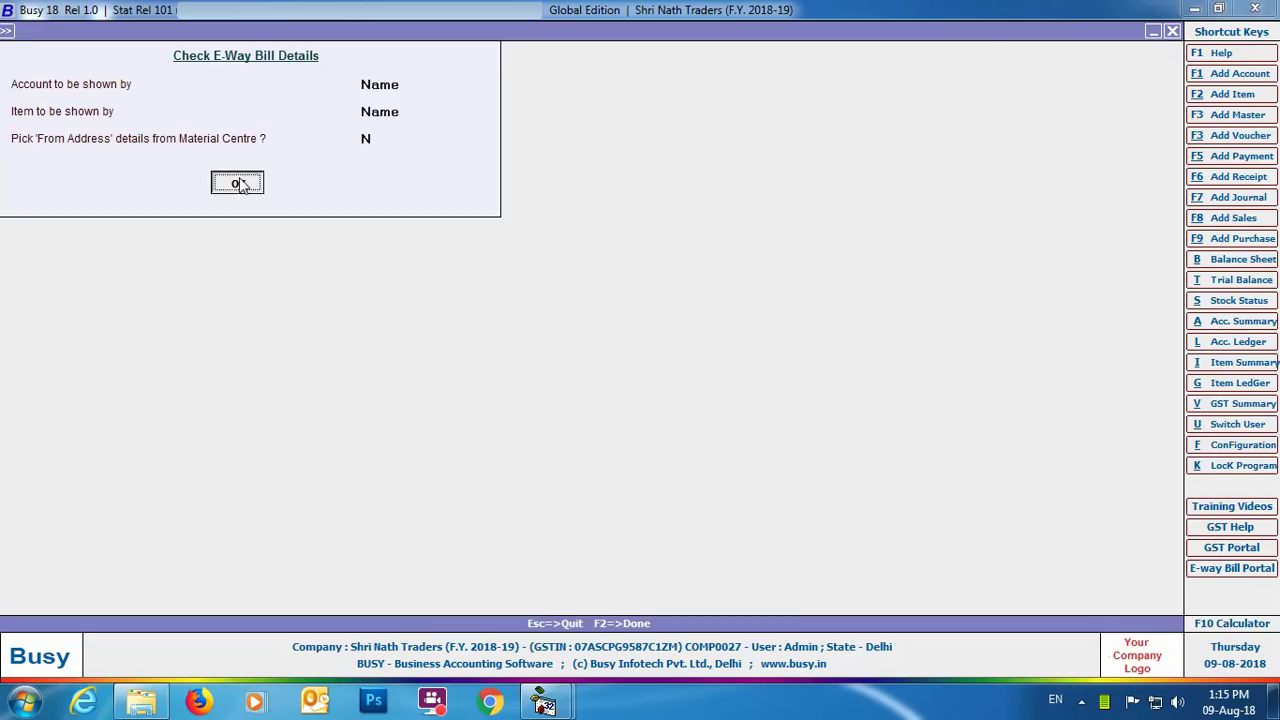
left_click(237, 183)
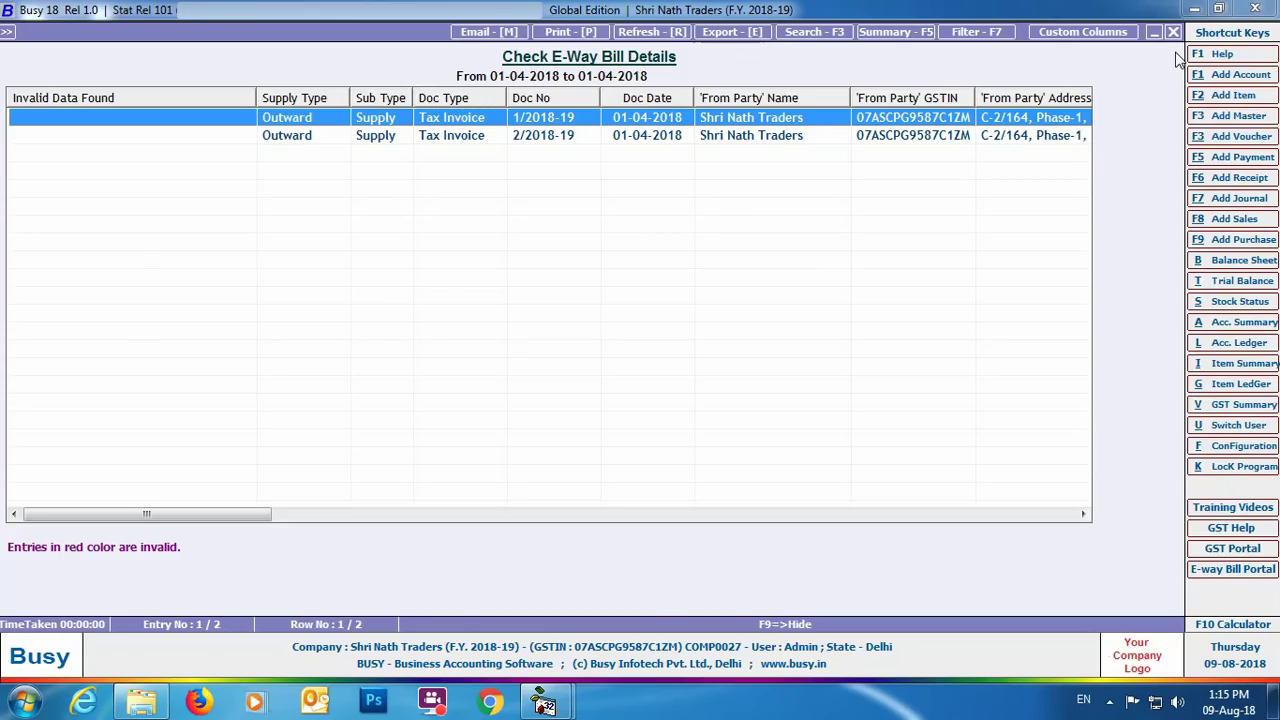
left_click(1173, 33)
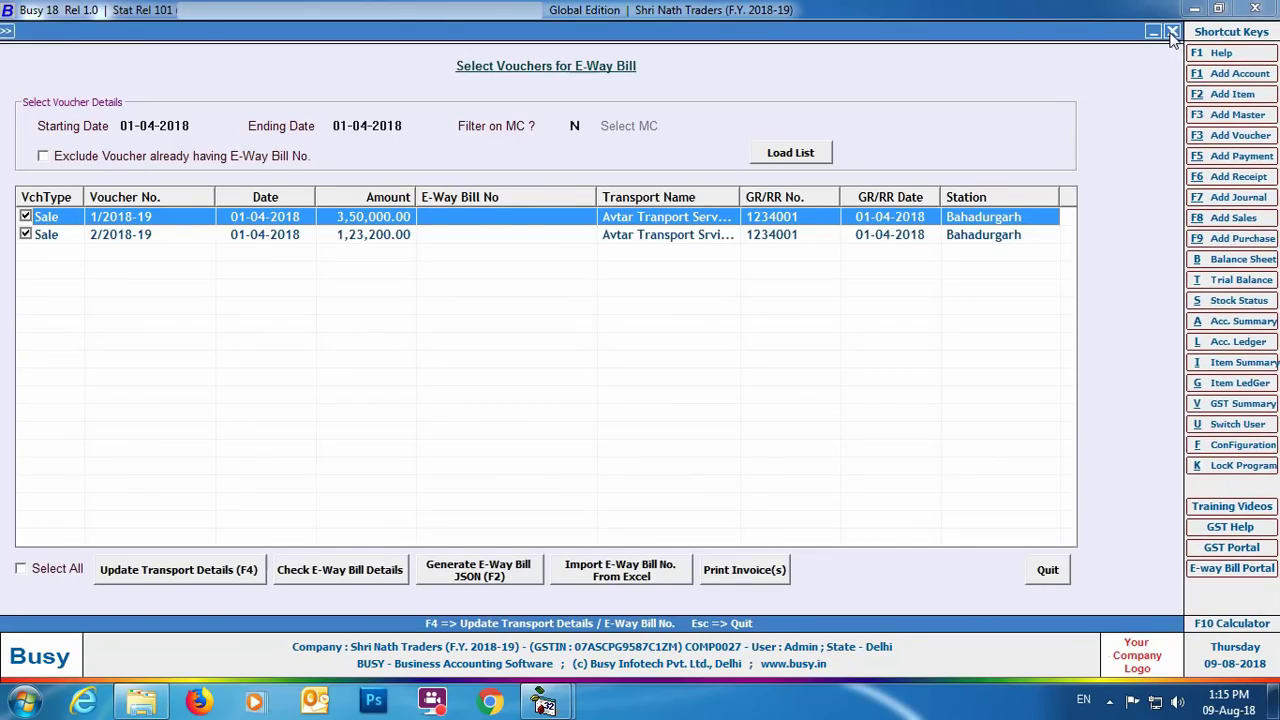
Step: Generate the e-way bill JSON with default settings and confirm the file on the Desktop
left_click(445, 583)
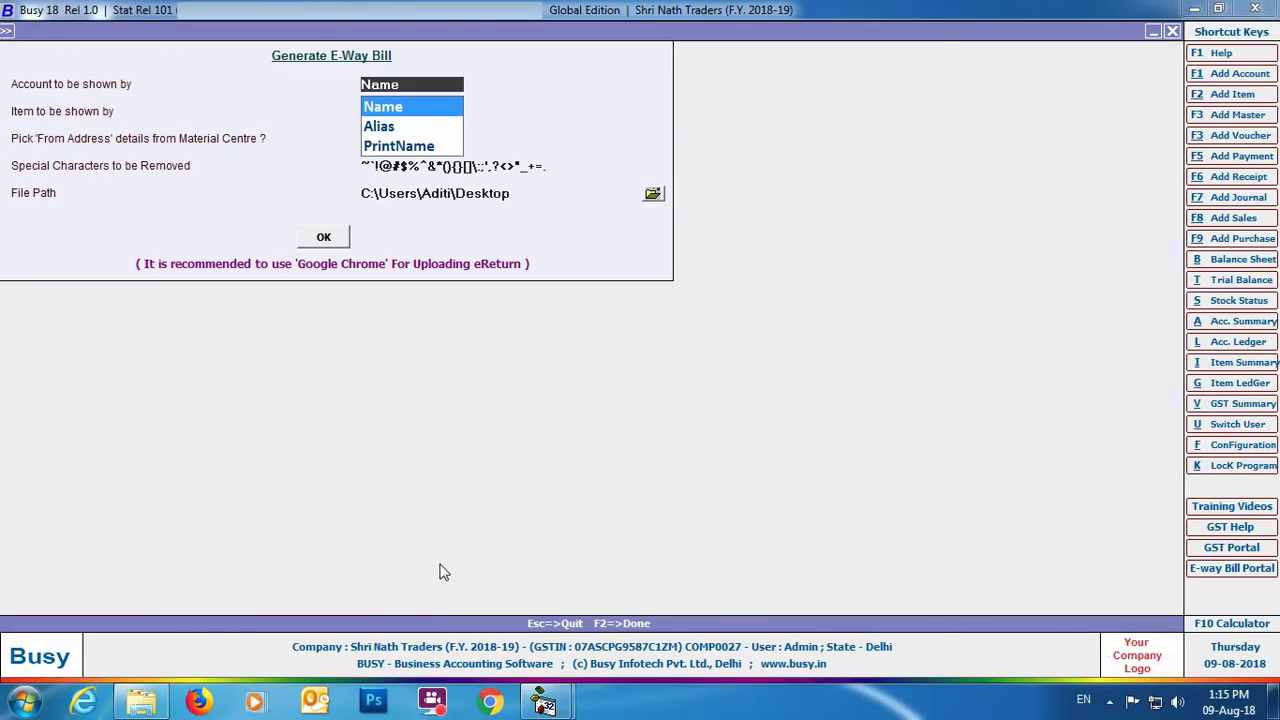
key("Return")
key("Return")
key("Return")
key("Return")
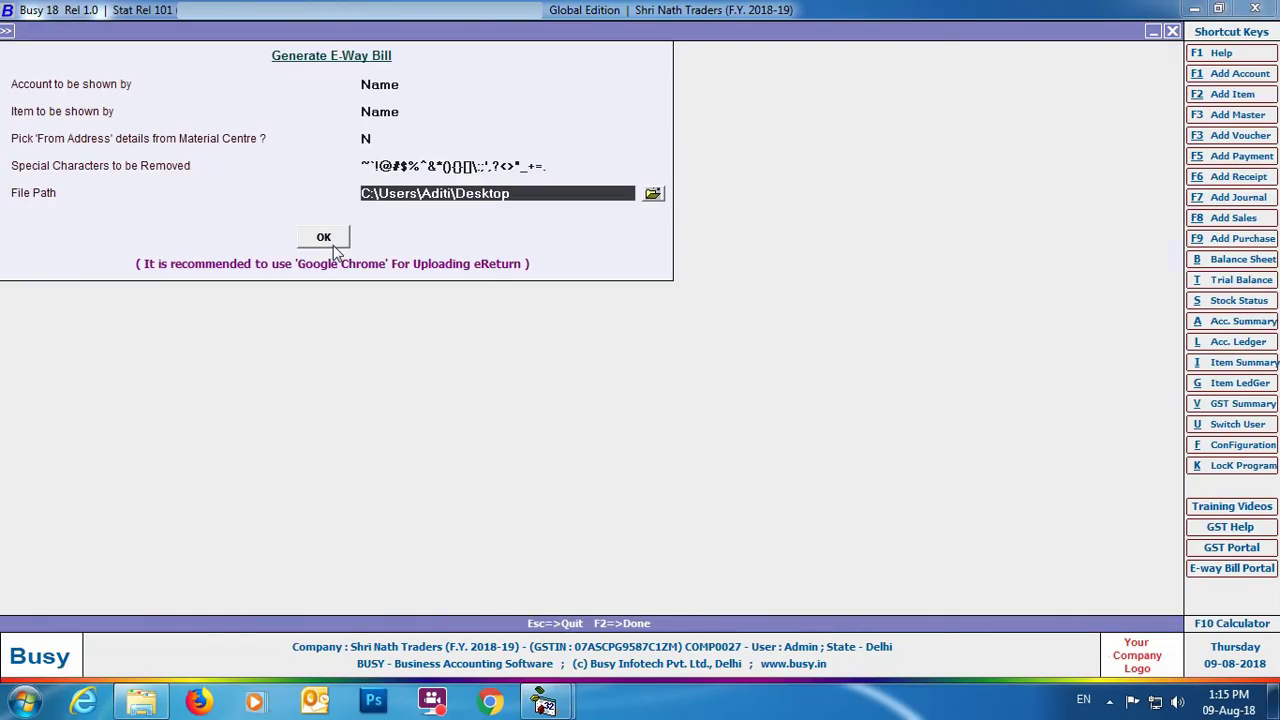
left_click(333, 246)
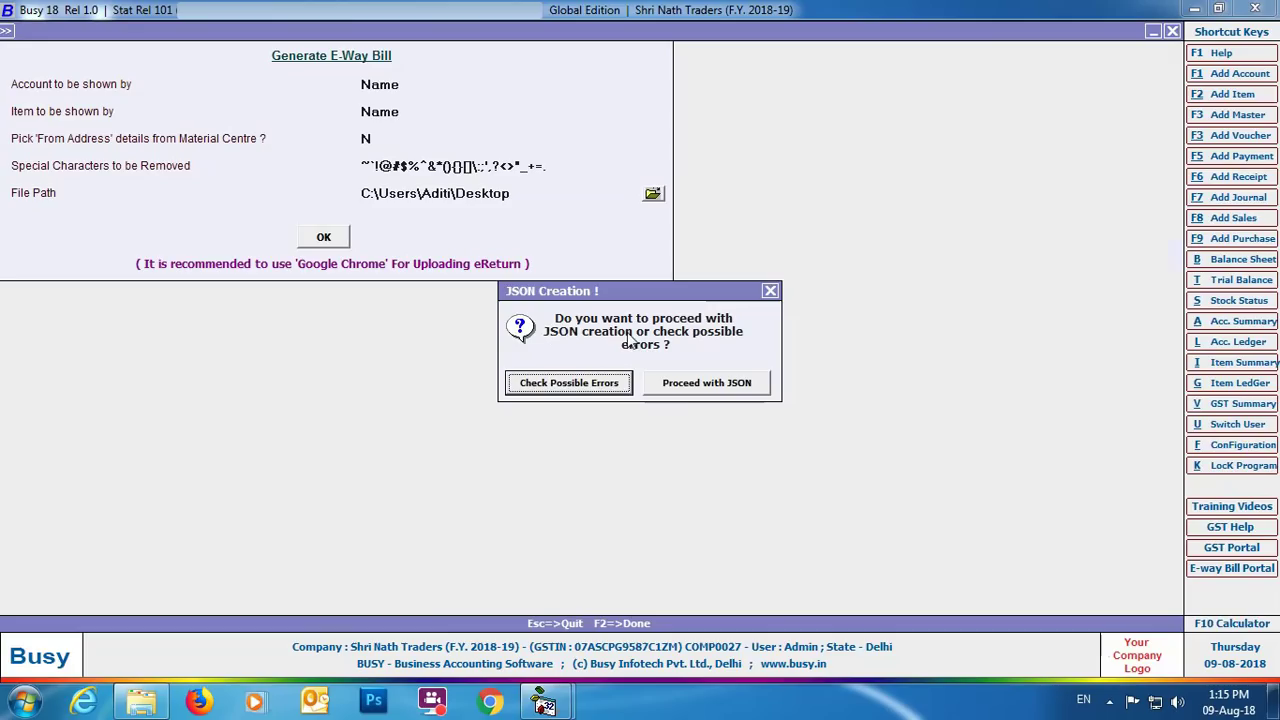
left_click(677, 385)
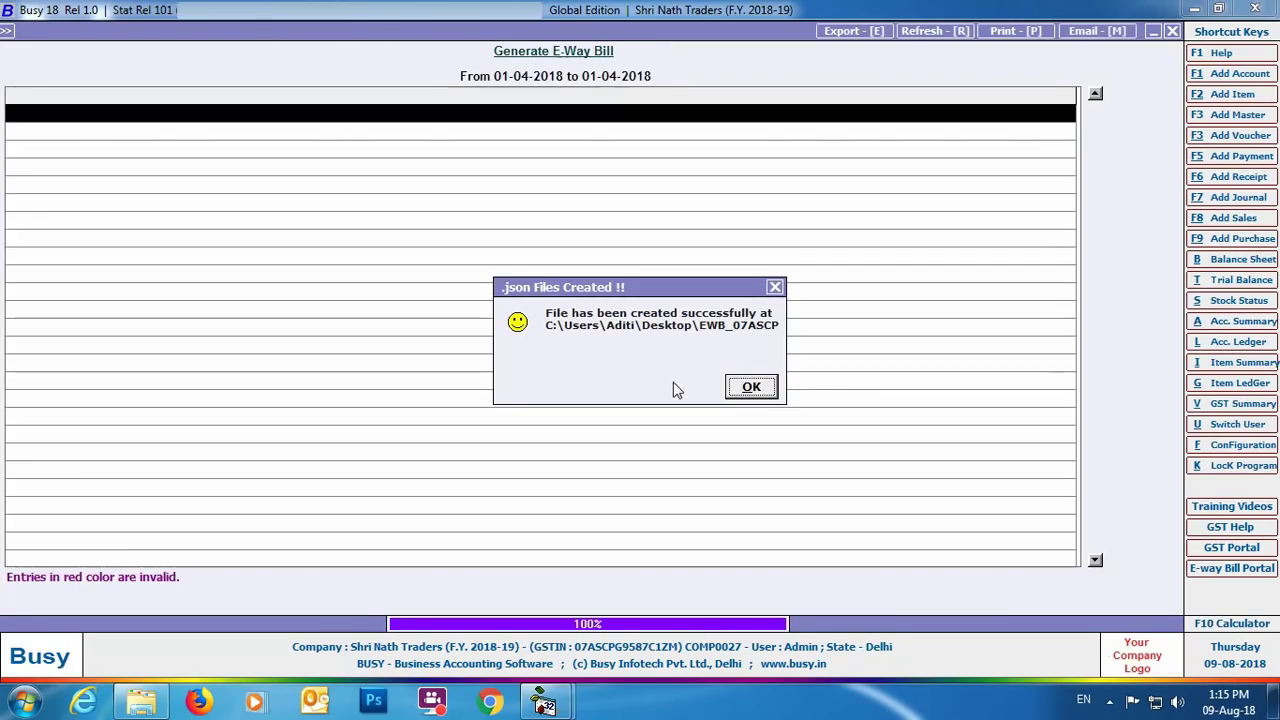
left_click(751, 387)
left_click(1274, 700)
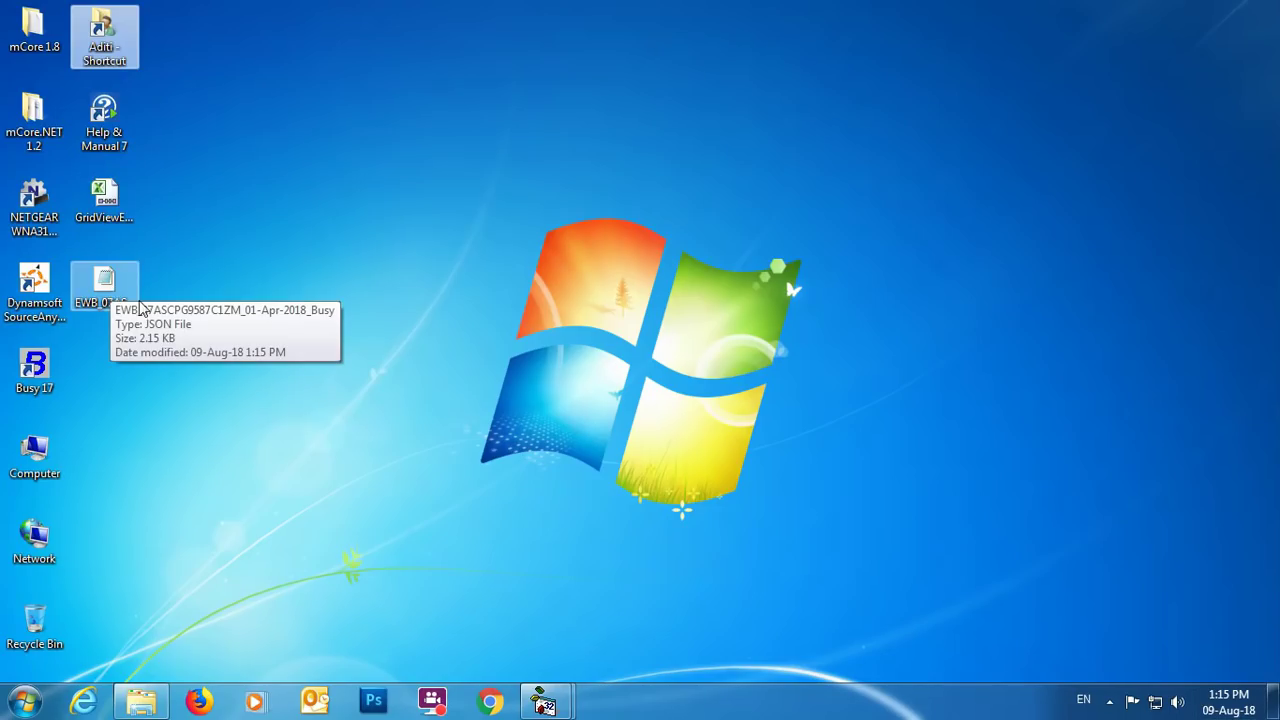
mouse_move(545, 703)
left_click(610, 612)
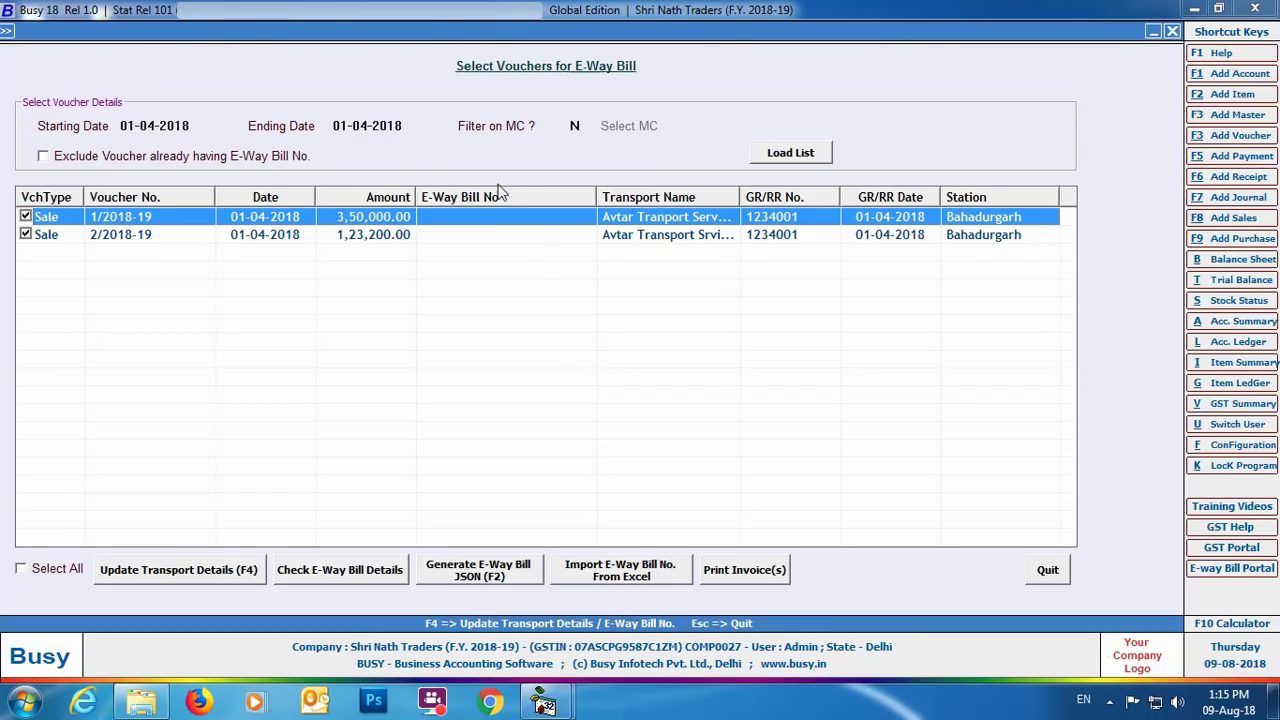
double_click(513, 226)
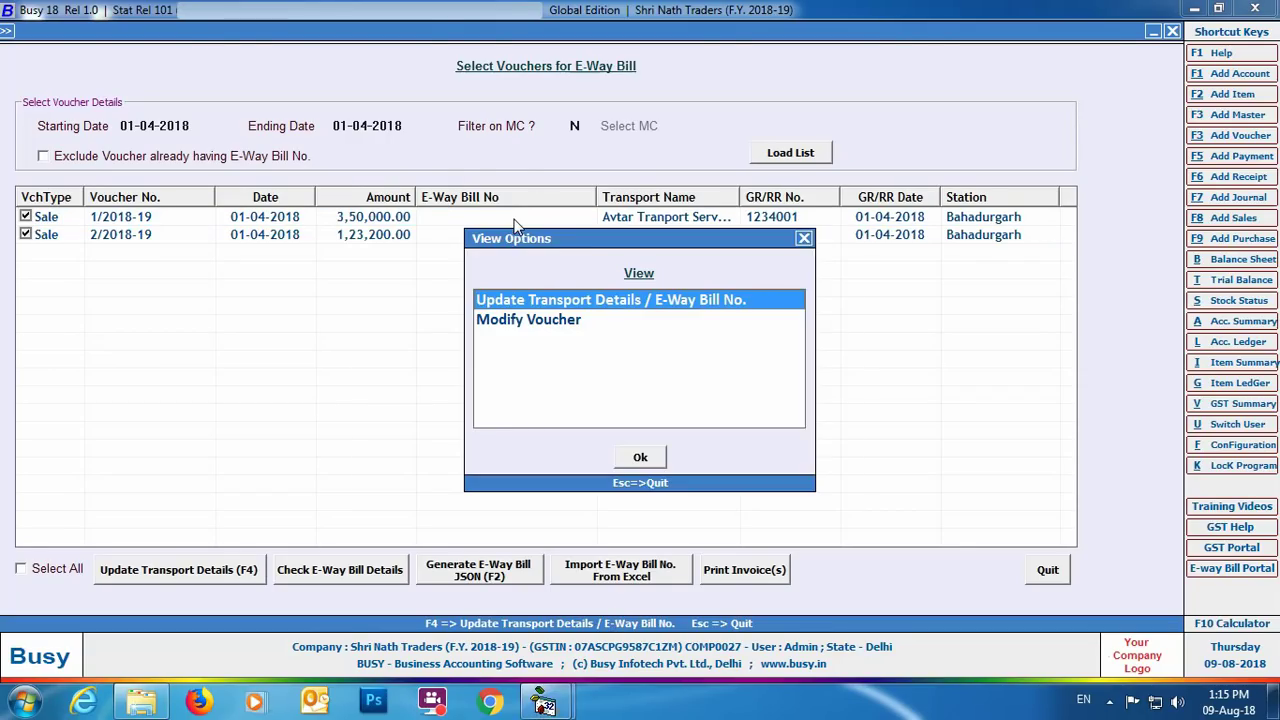
key("Return")
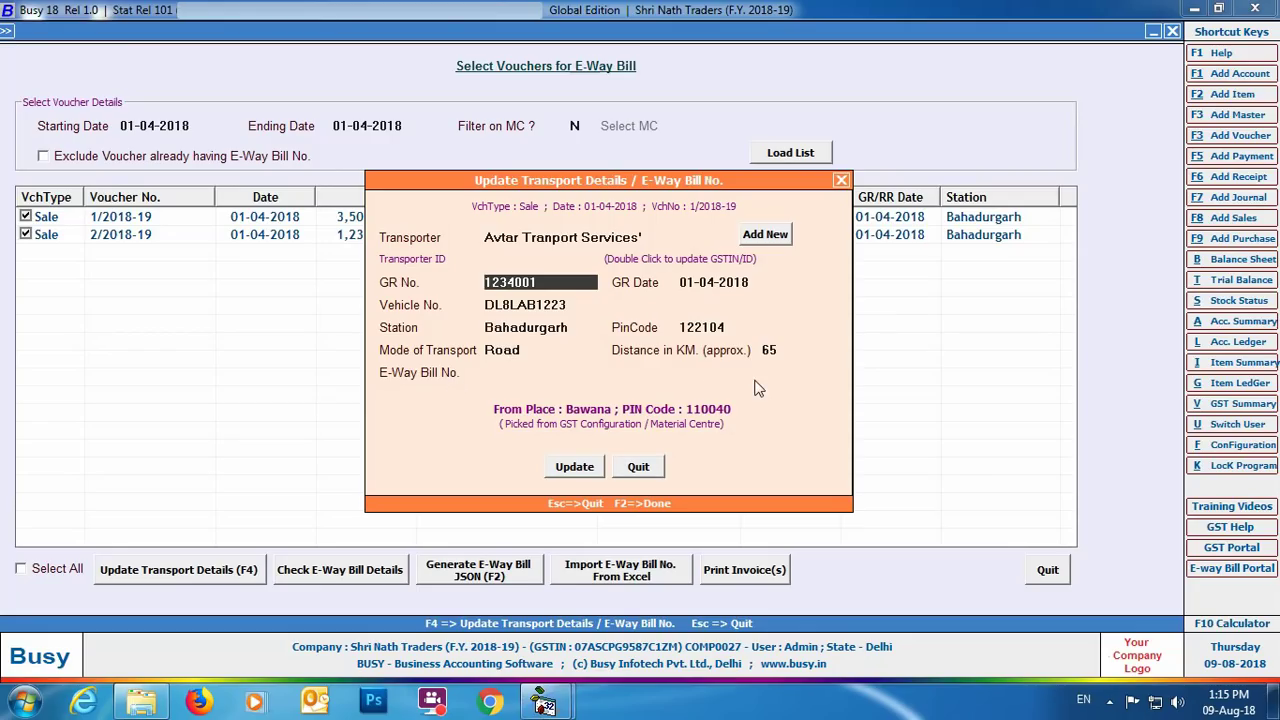
left_click(632, 469)
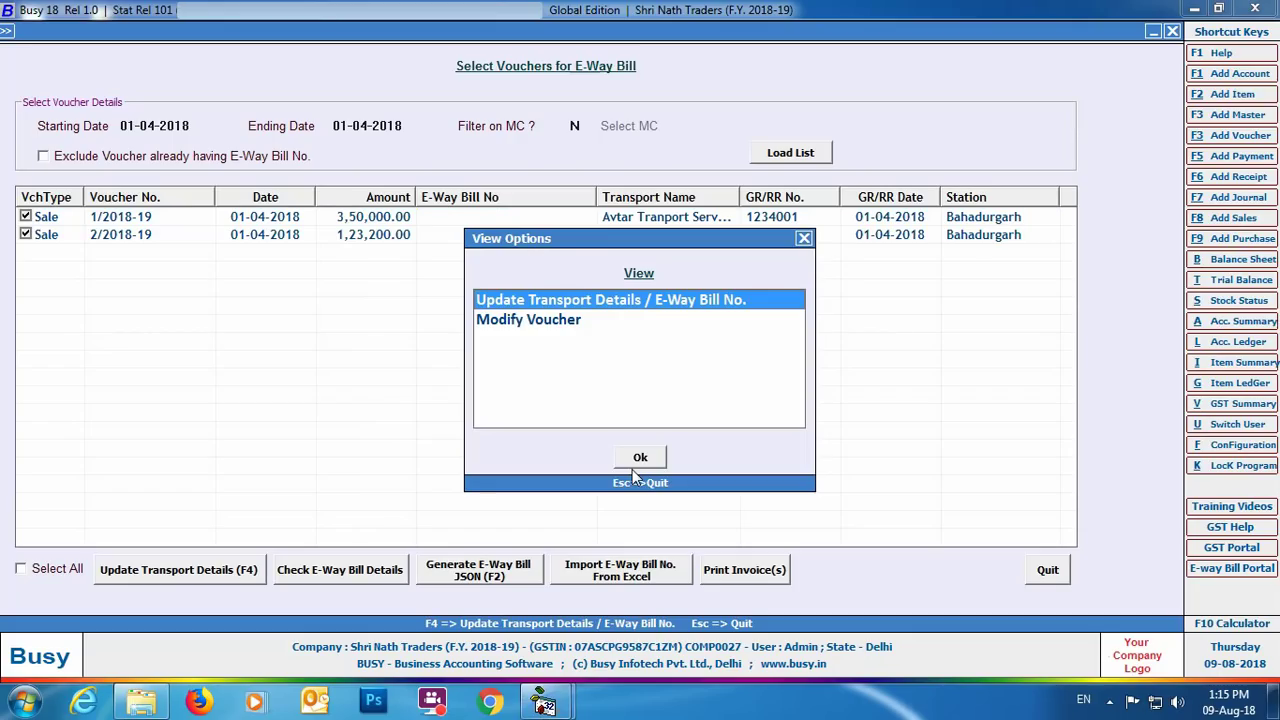
left_click(803, 240)
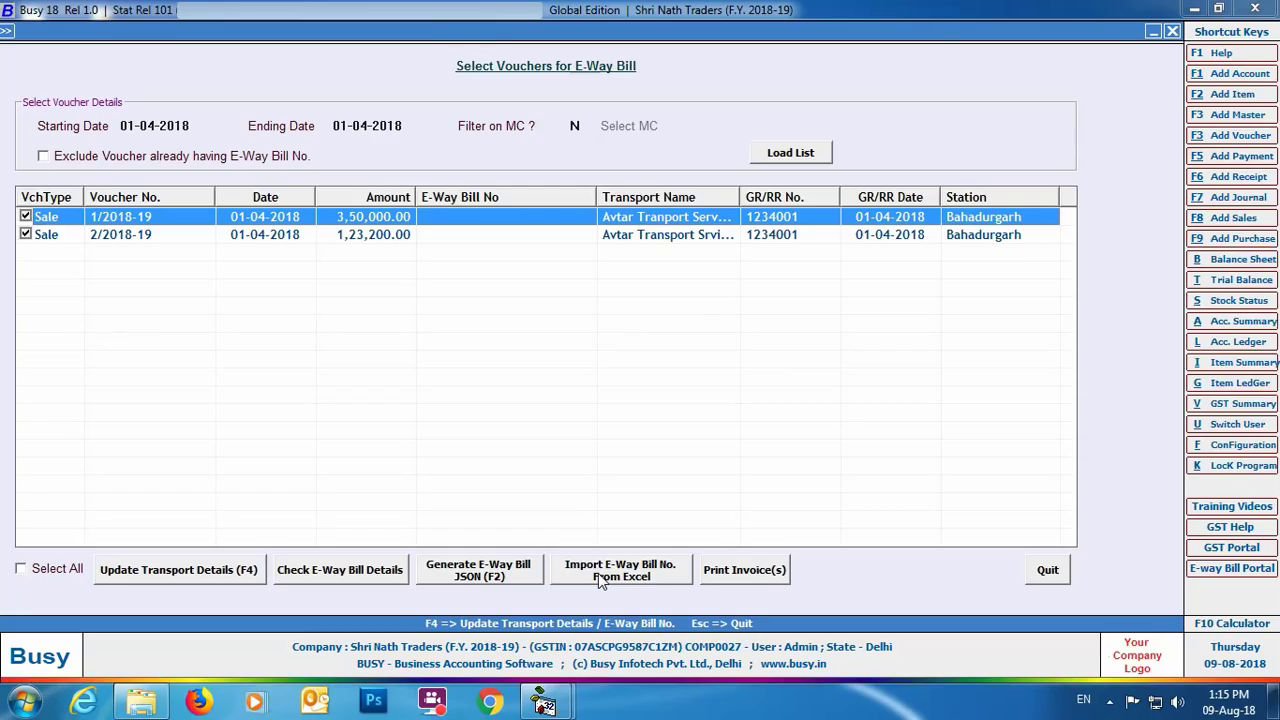
Step: Check GridViewExport.xlsb in Excel, then select it as the e-way bill number import file
left_click(600, 576)
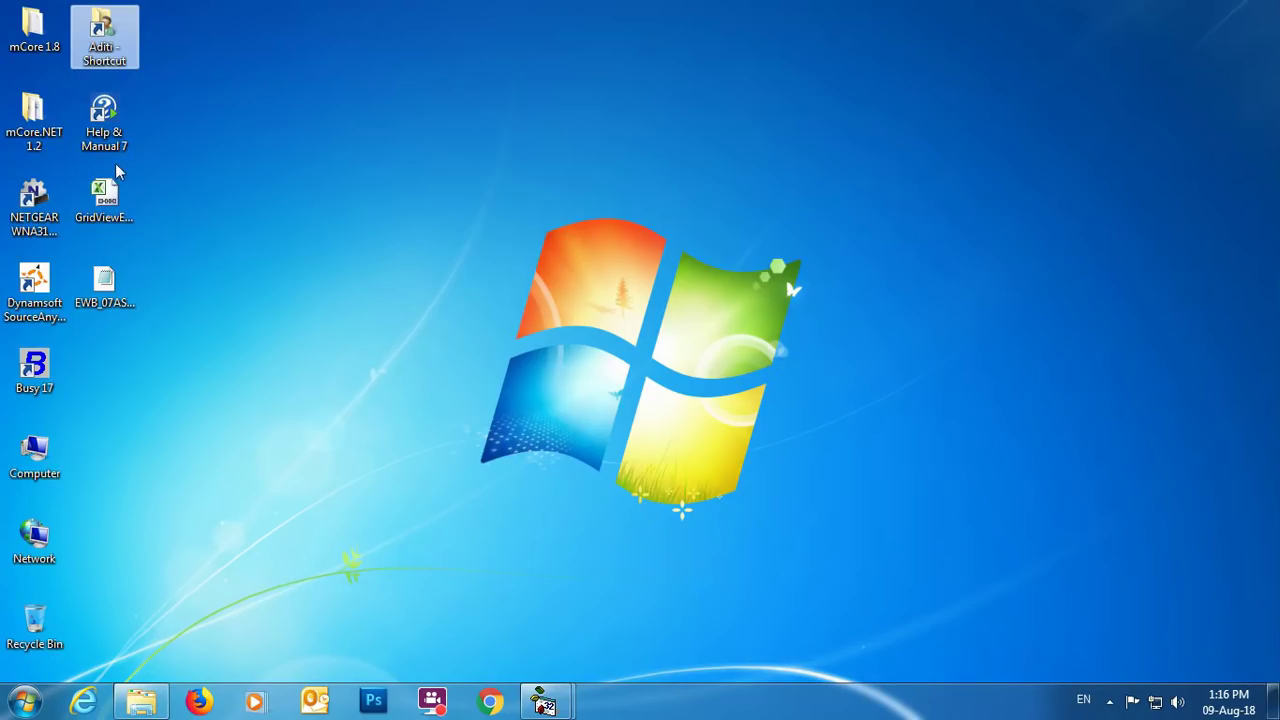
double_click(108, 208)
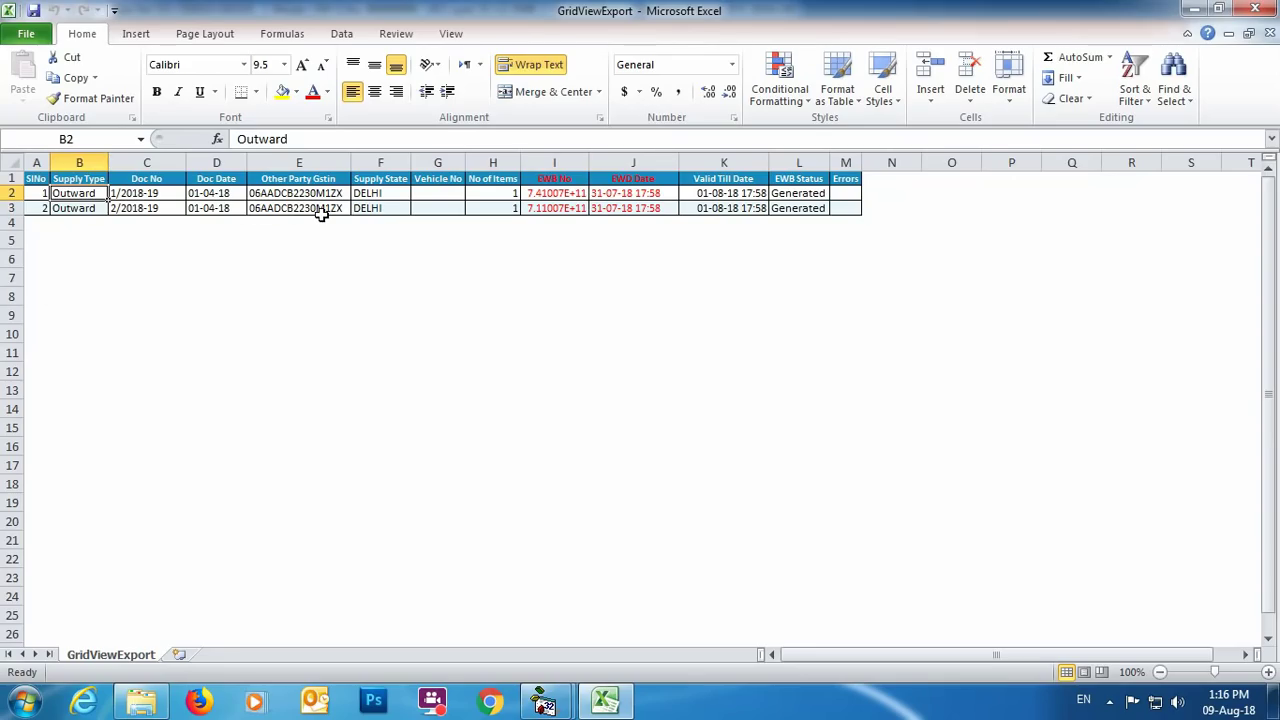
left_click(1256, 9)
left_click(929, 80)
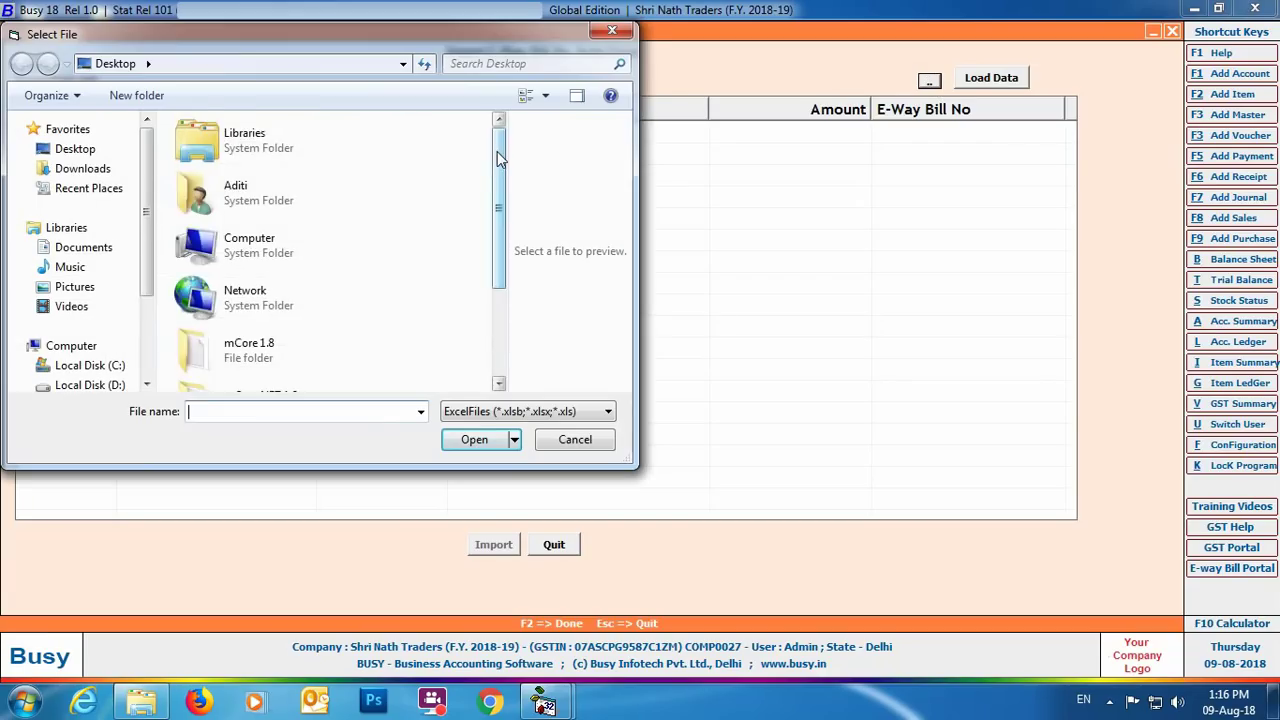
scroll(500, 160, "down", 3)
left_click(260, 370)
left_click(474, 439)
Step: Import the e-way bill numbers and tick vouchers 1/2018-19 and 2/2018-19
left_click(992, 79)
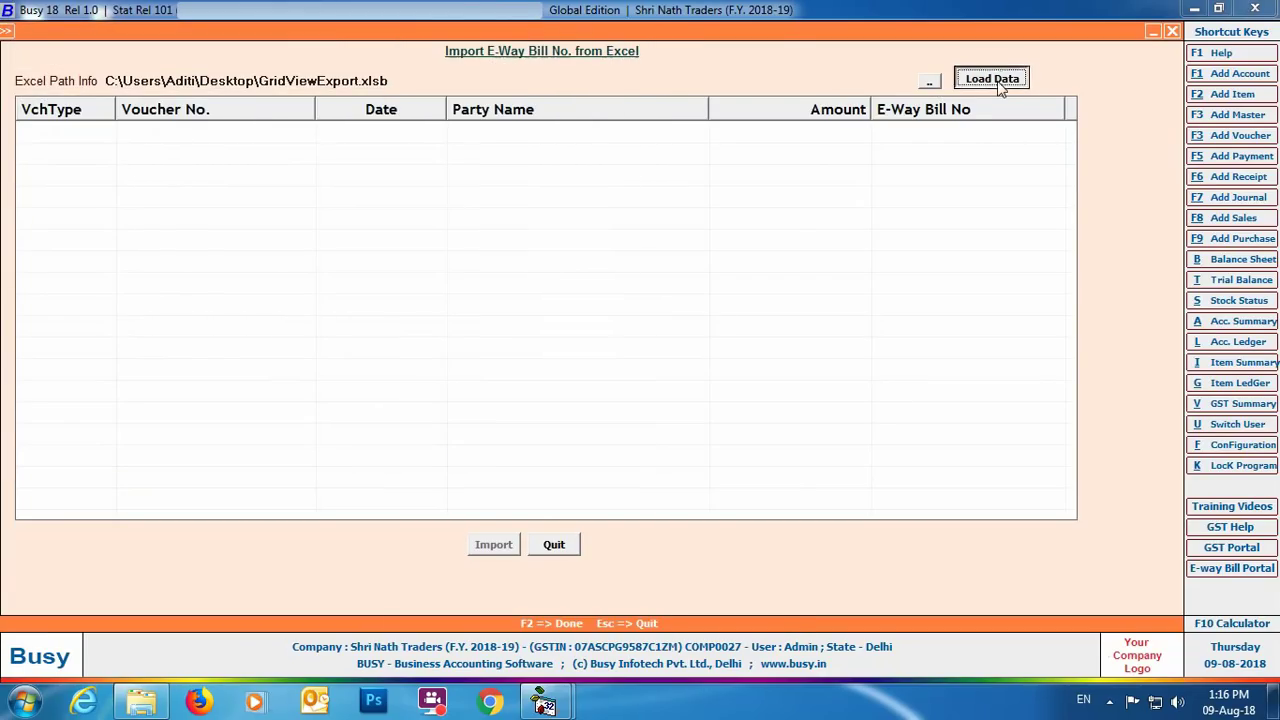
left_click(493, 544)
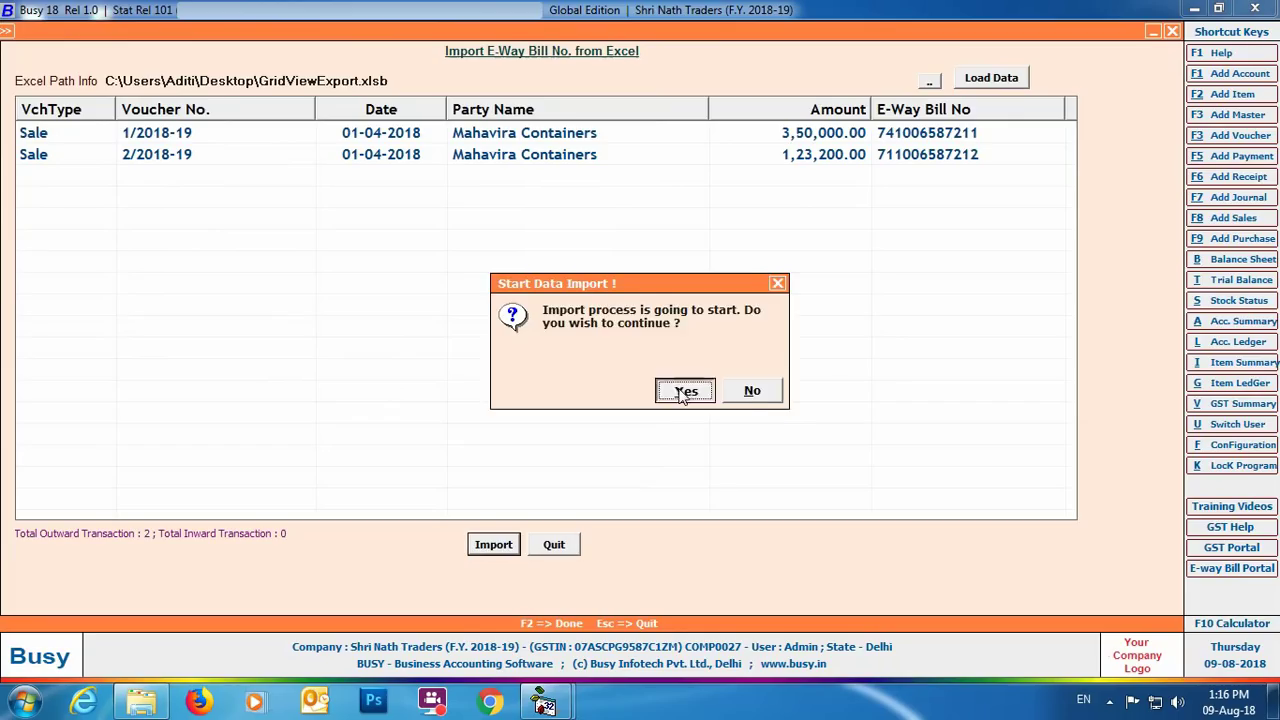
left_click(684, 393)
left_click(757, 389)
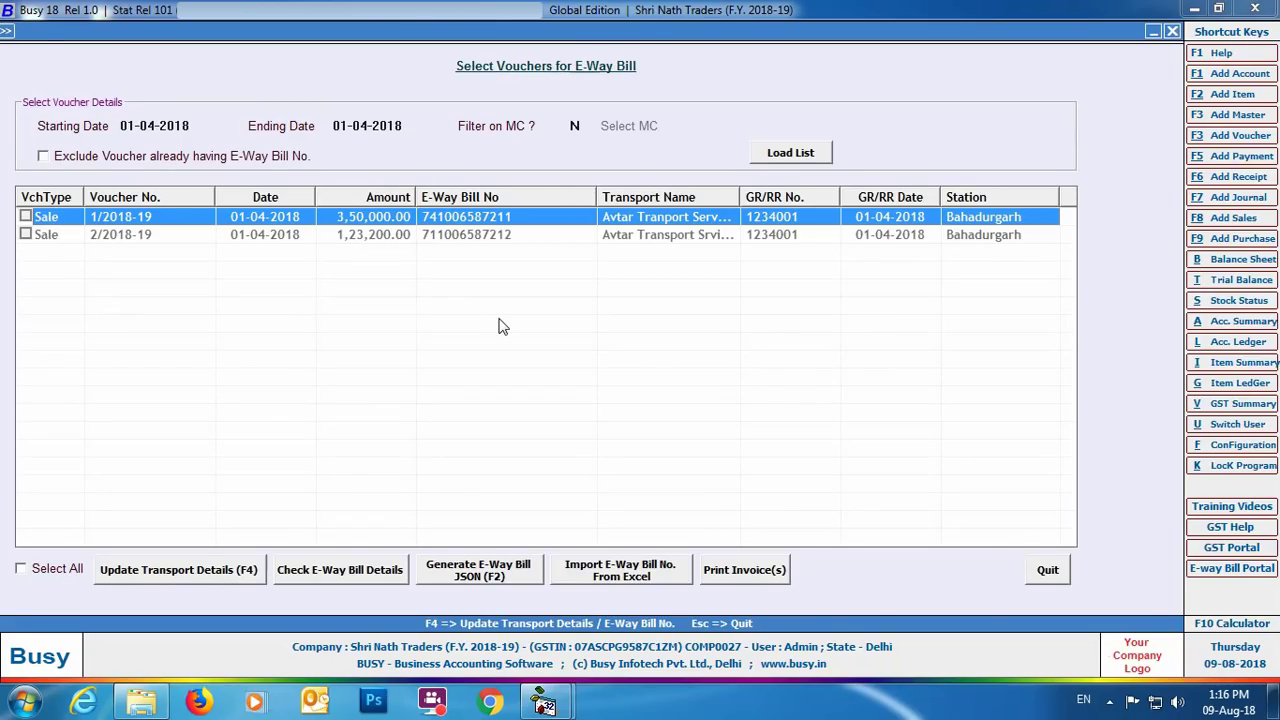
left_click(25, 216)
left_click(25, 234)
Step: Preview the STANDARD-format invoices 1/2018-19 and 2/2018-19, paging to the second, then close
left_click(743, 570)
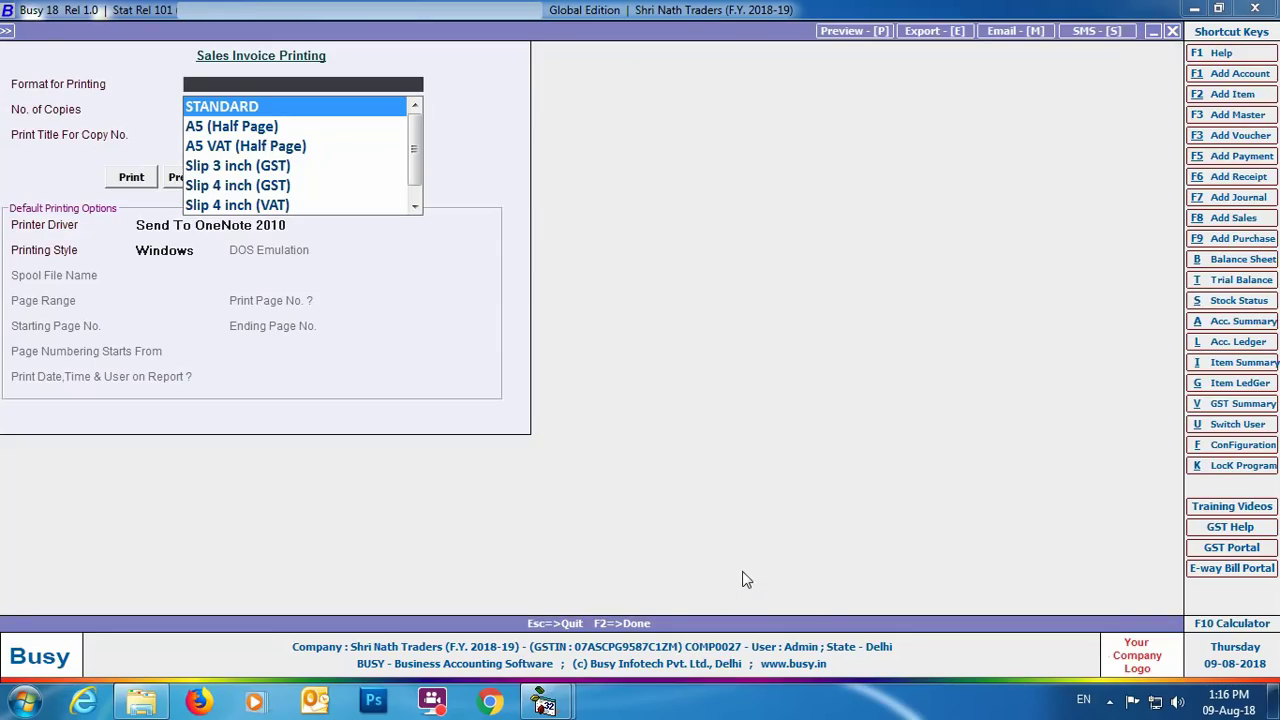
left_click(181, 176)
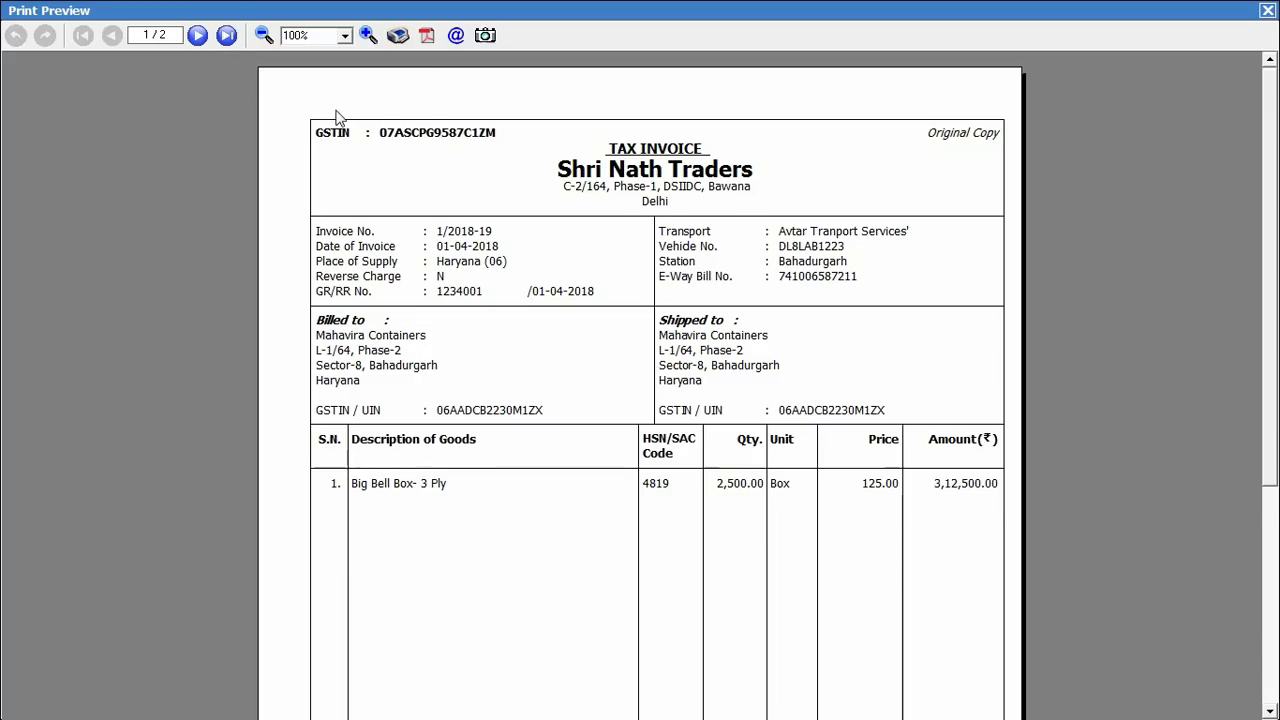
left_click(197, 35)
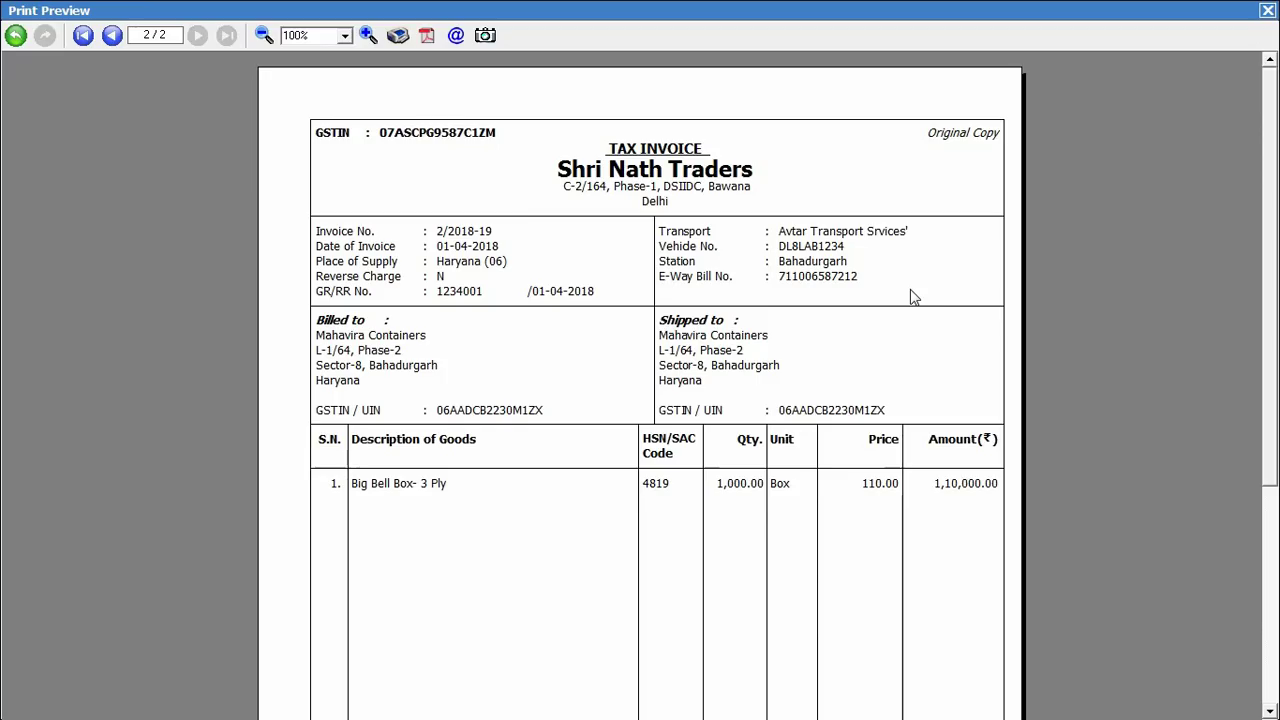
left_click(1267, 10)
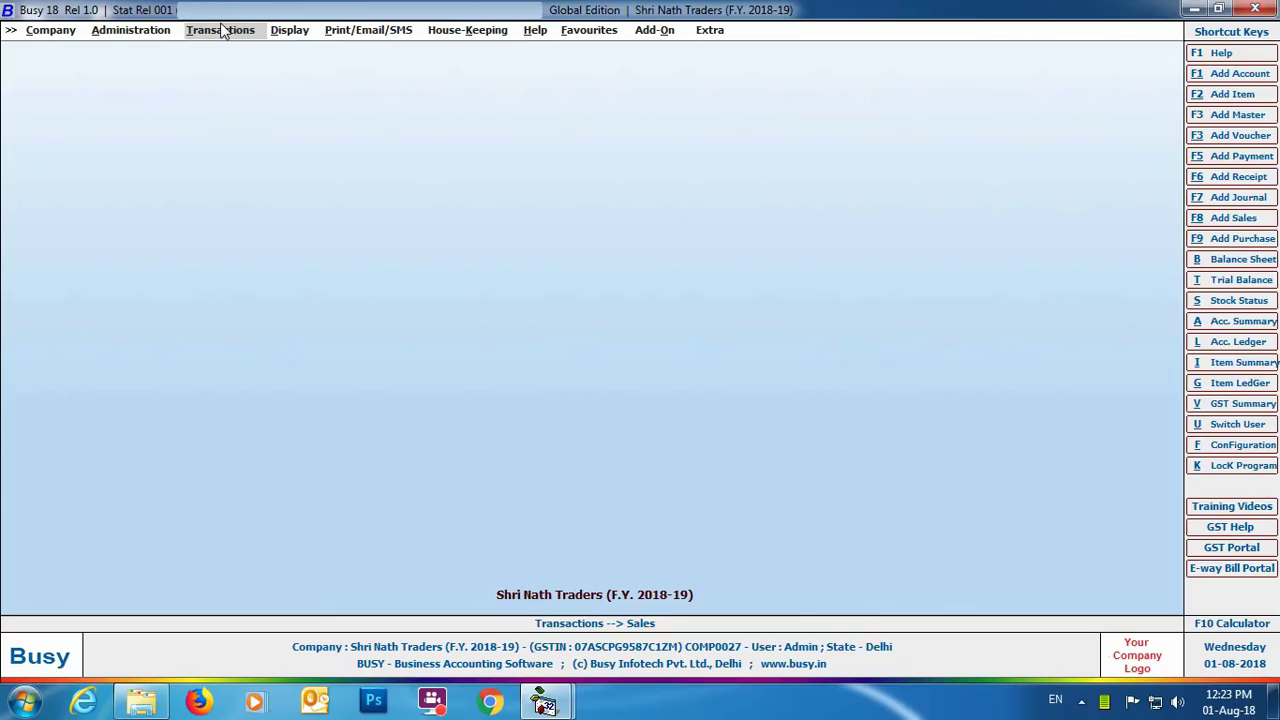
Step: Add sales voucher 13: I/GST-12%, Mahavira Containers, 1000 Big Bell Box- 3 Ply at 120
left_click(224, 30)
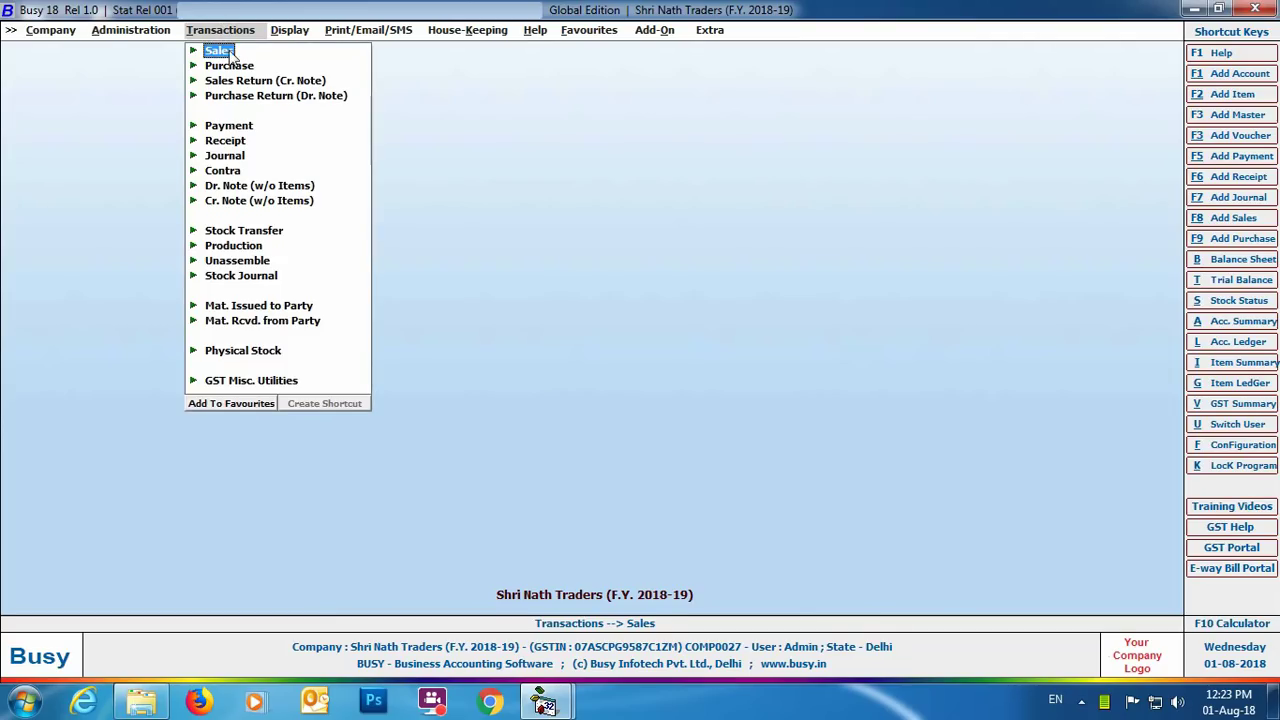
left_click(228, 51)
key("Return")
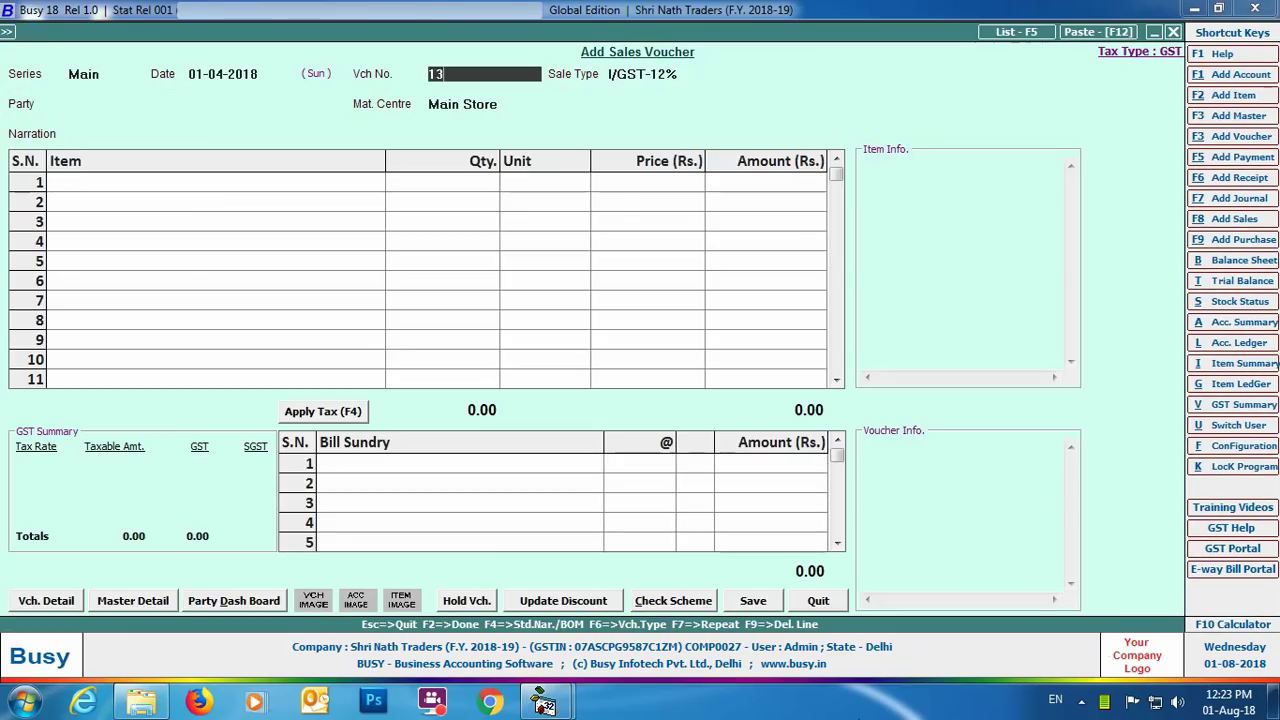
key("Return")
key("Return")
type("ma")
key("Return")
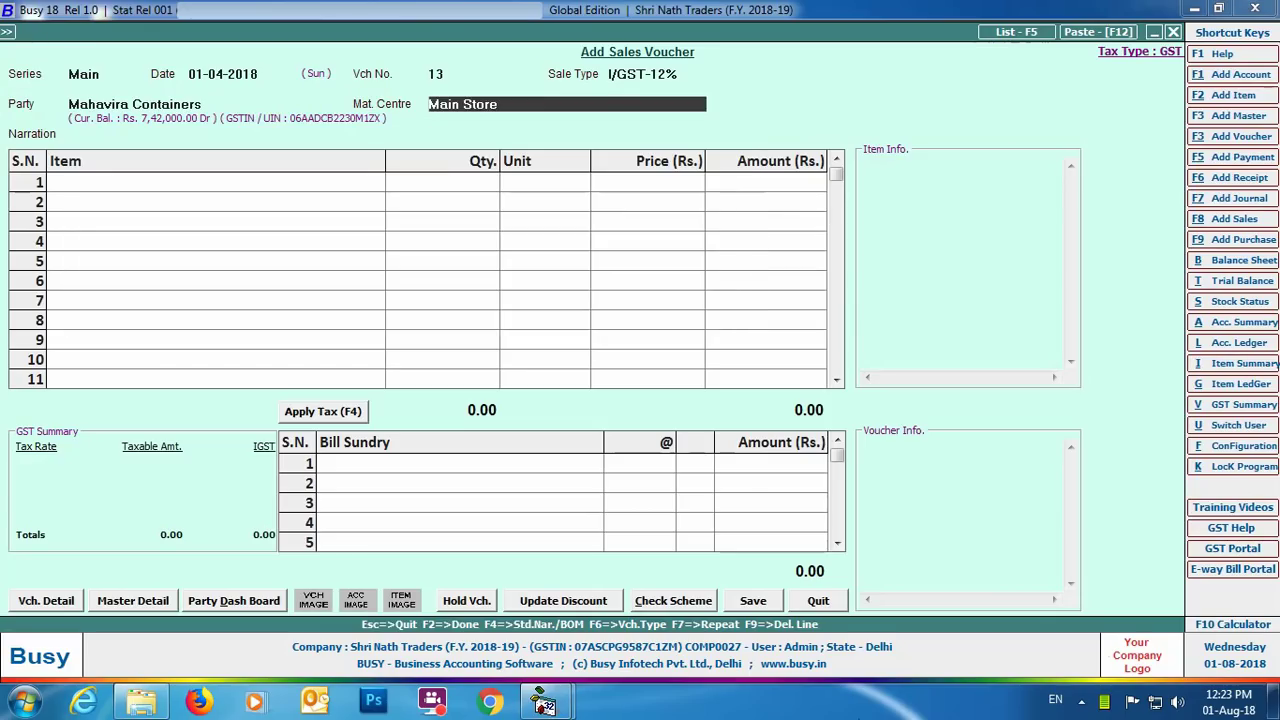
key("Return")
key("Return")
key("Return")
type("1000")
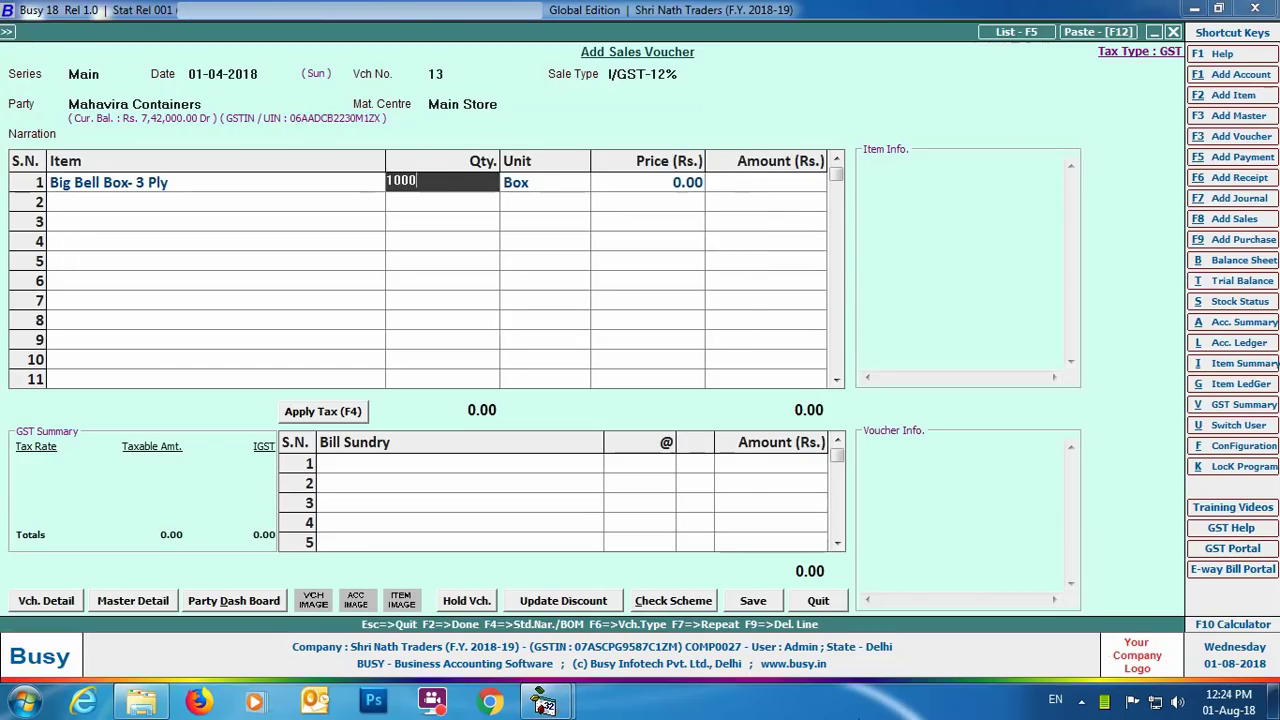
key("Return")
key("Return")
type("120")
key("Return")
key("Return")
key("Return")
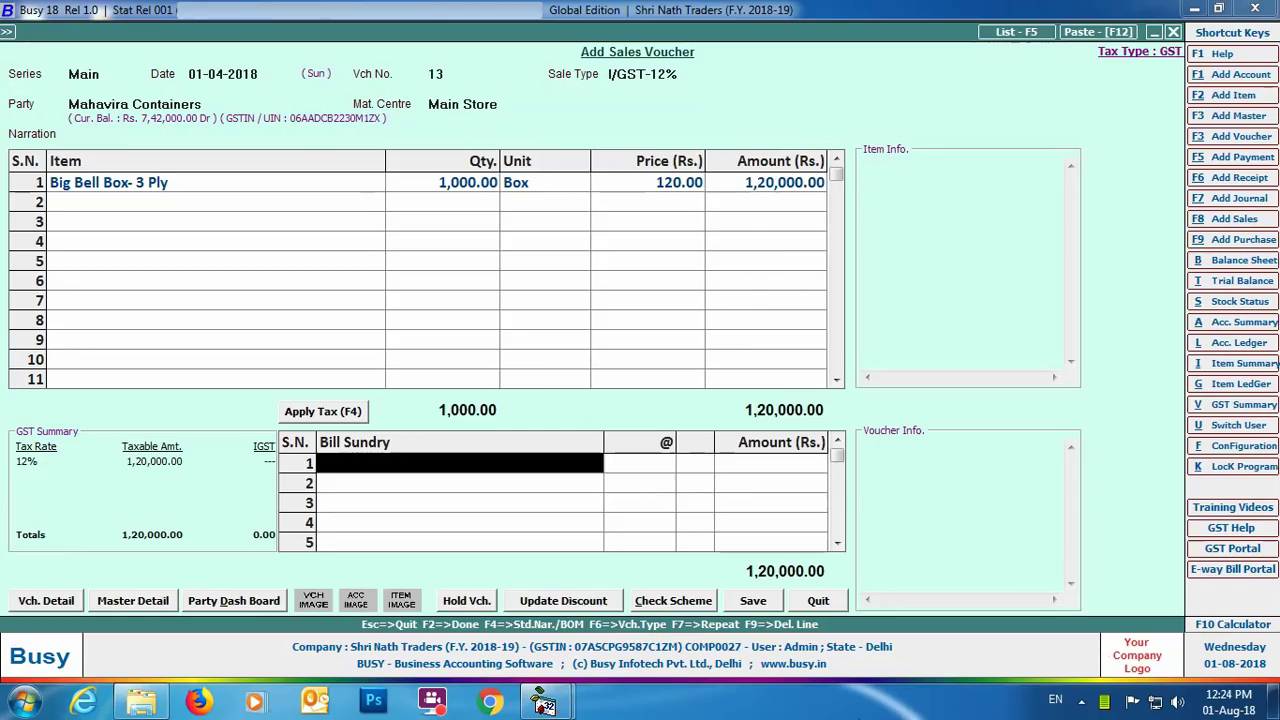
key("F4")
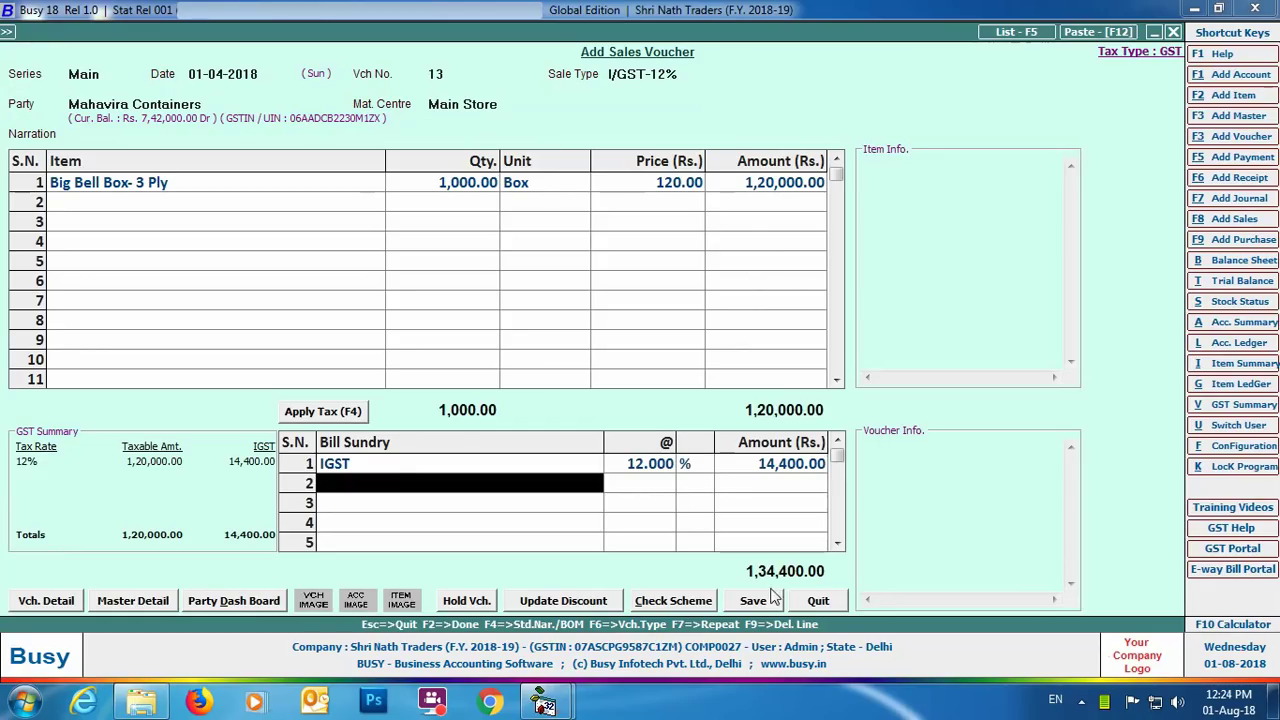
Step: Save it with transport details GR/RR 1234001 and vehicle DL8LAB1234
left_click(757, 602)
left_click(636, 475)
key("Return")
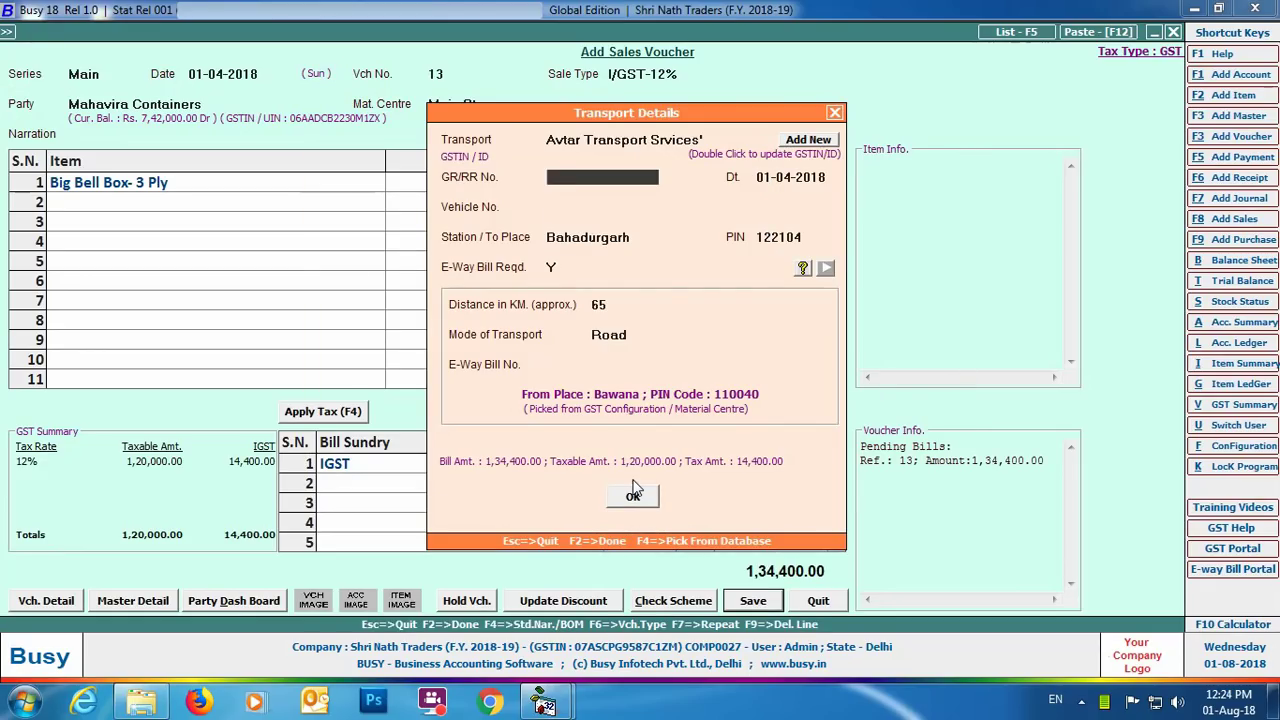
type("1234001")
key("Return")
key("Return")
type("DL8LAB1234")
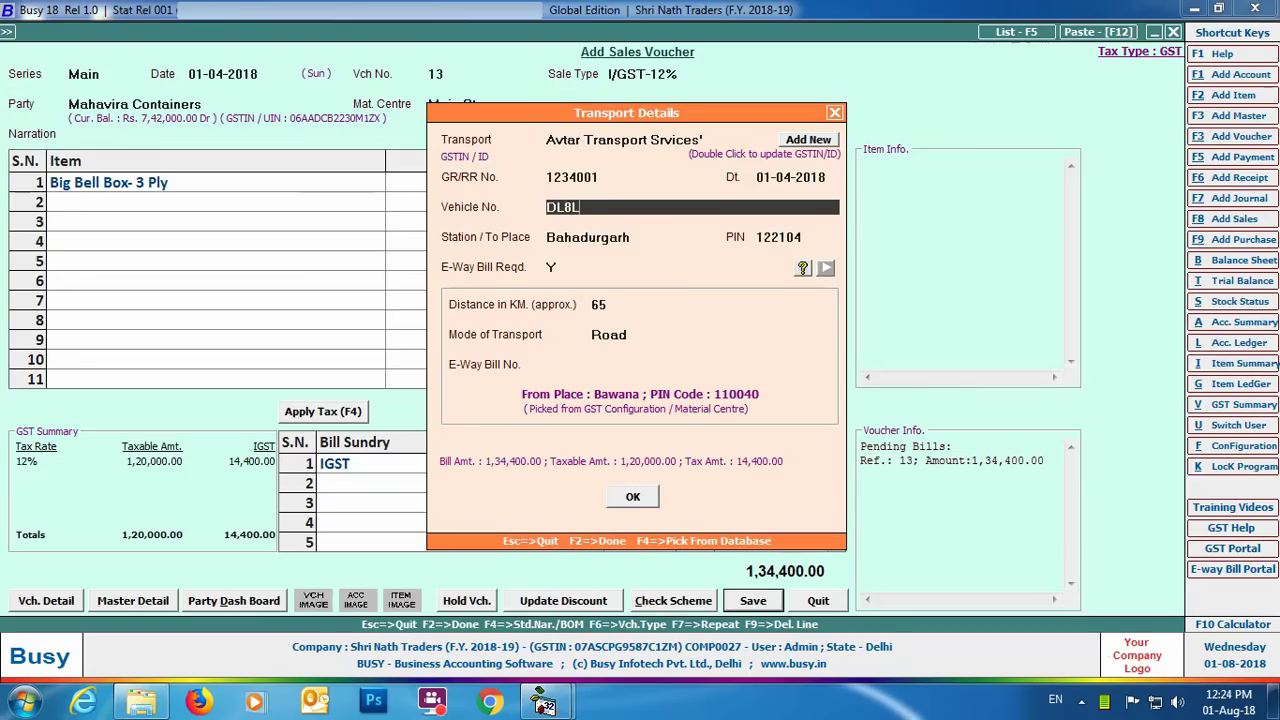
key("Return")
key("Return")
key("Return")
key("Return")
key("Return")
key("Return")
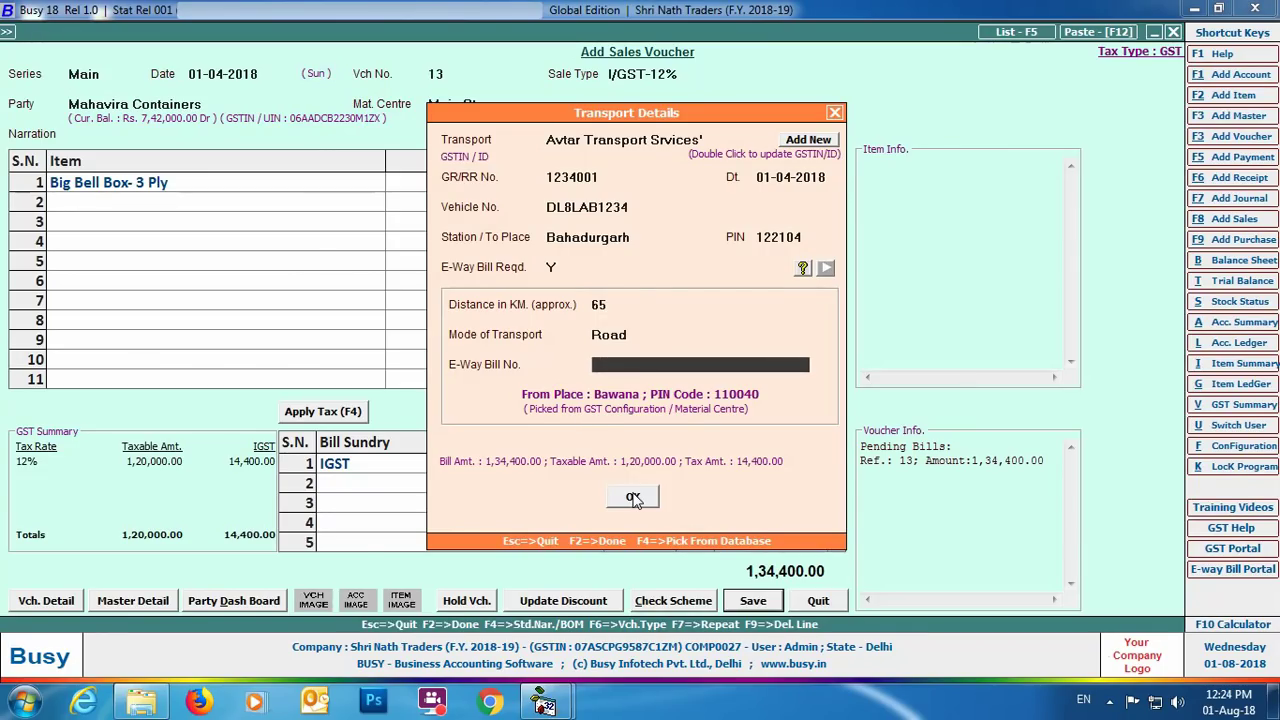
left_click(633, 497)
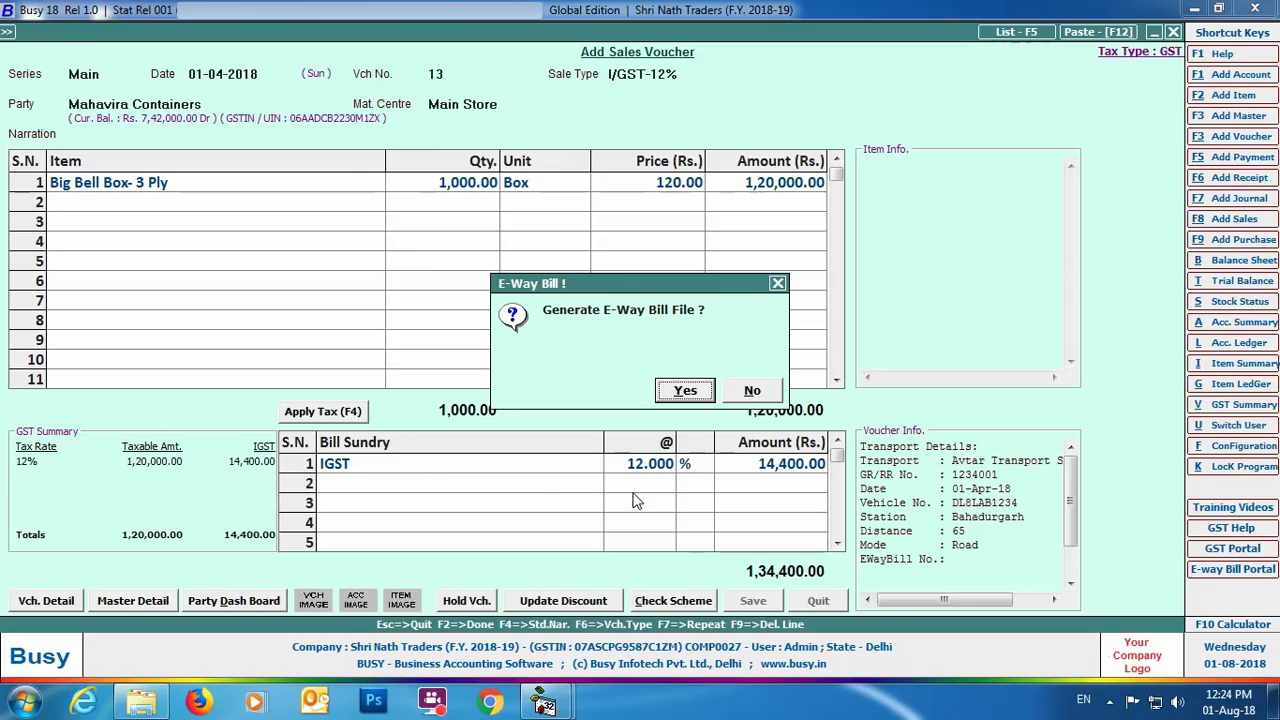
Step: Generate the e-way bill file As per Govt. Template, saving to the Desktop
left_click(694, 398)
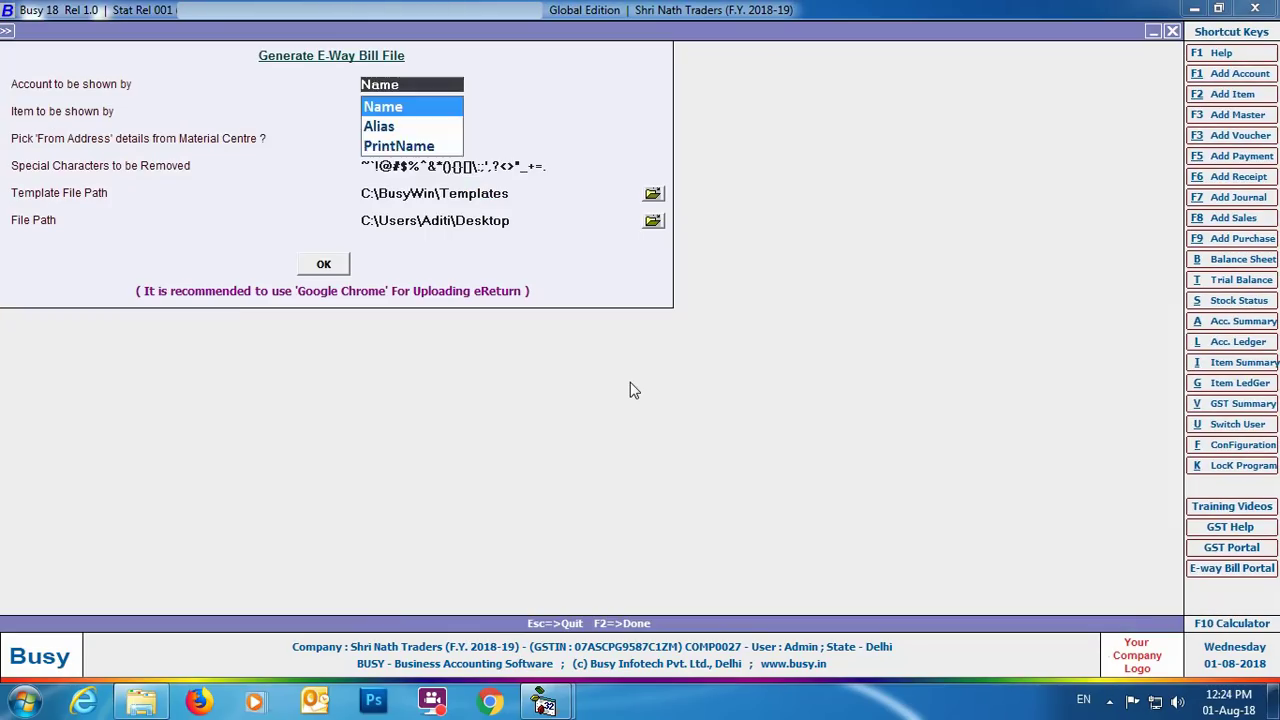
key("Return")
key("Return")
key("Return")
key("Return")
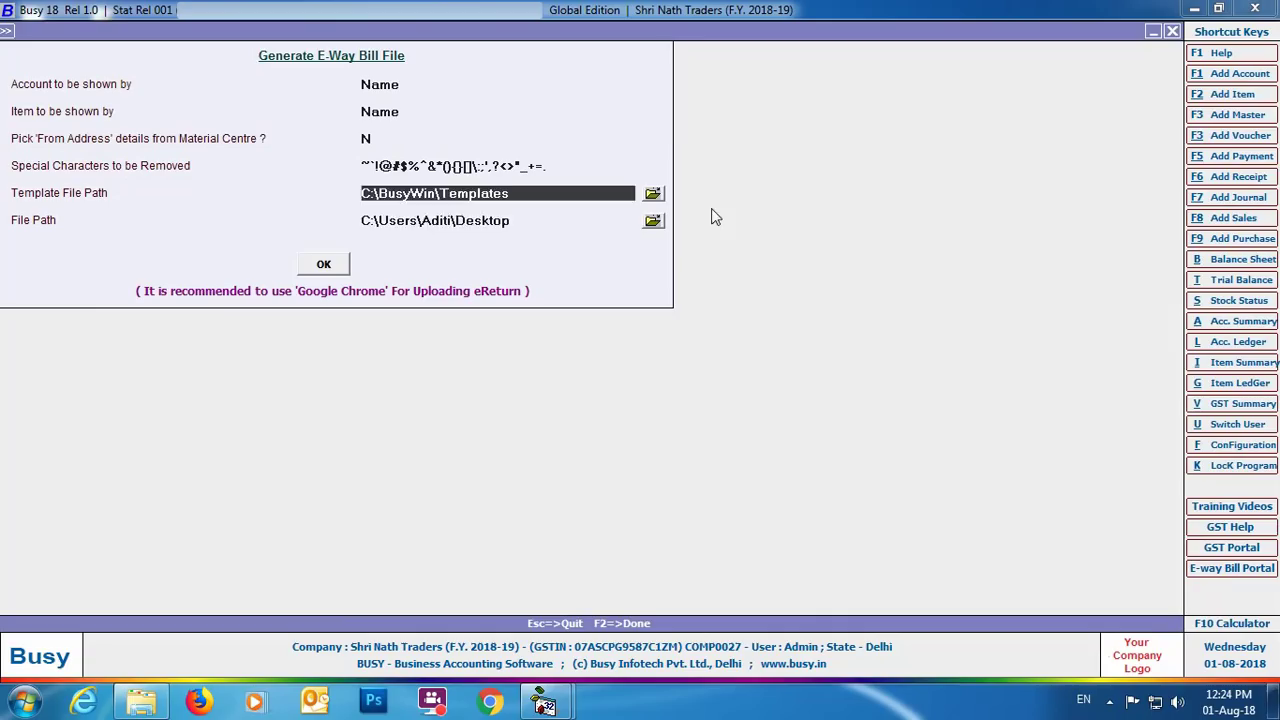
key("Return")
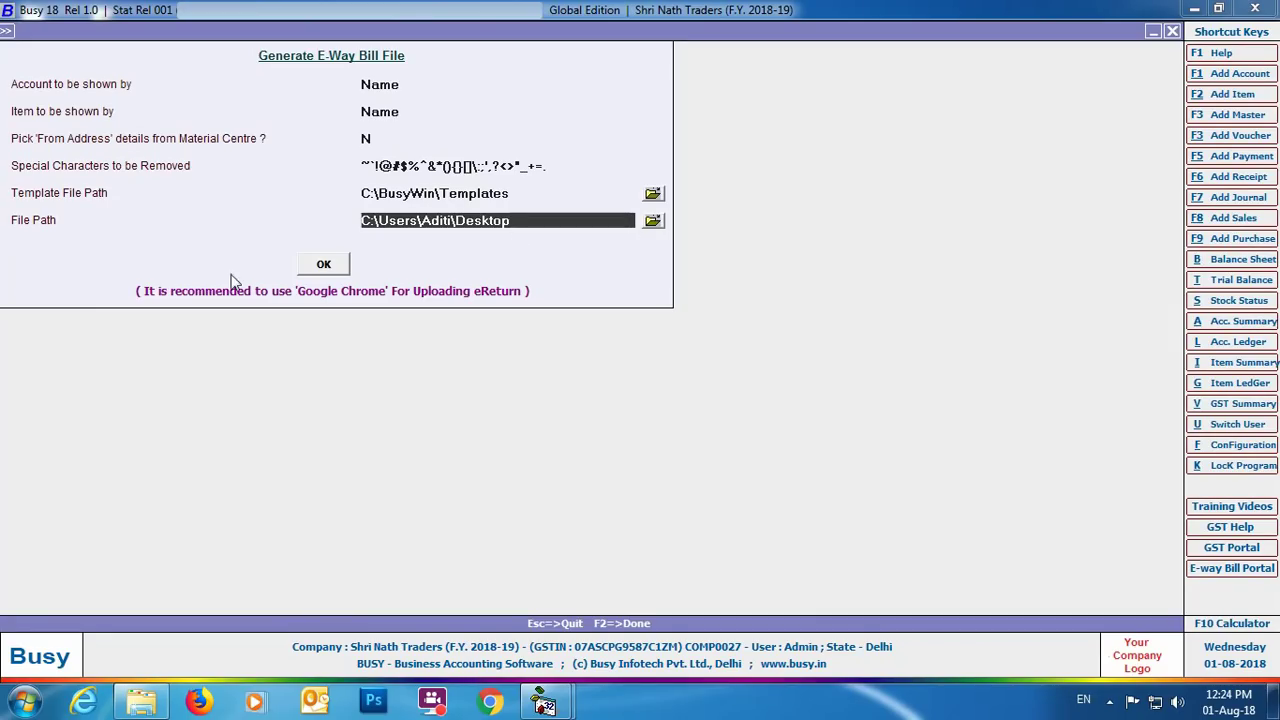
left_click(326, 266)
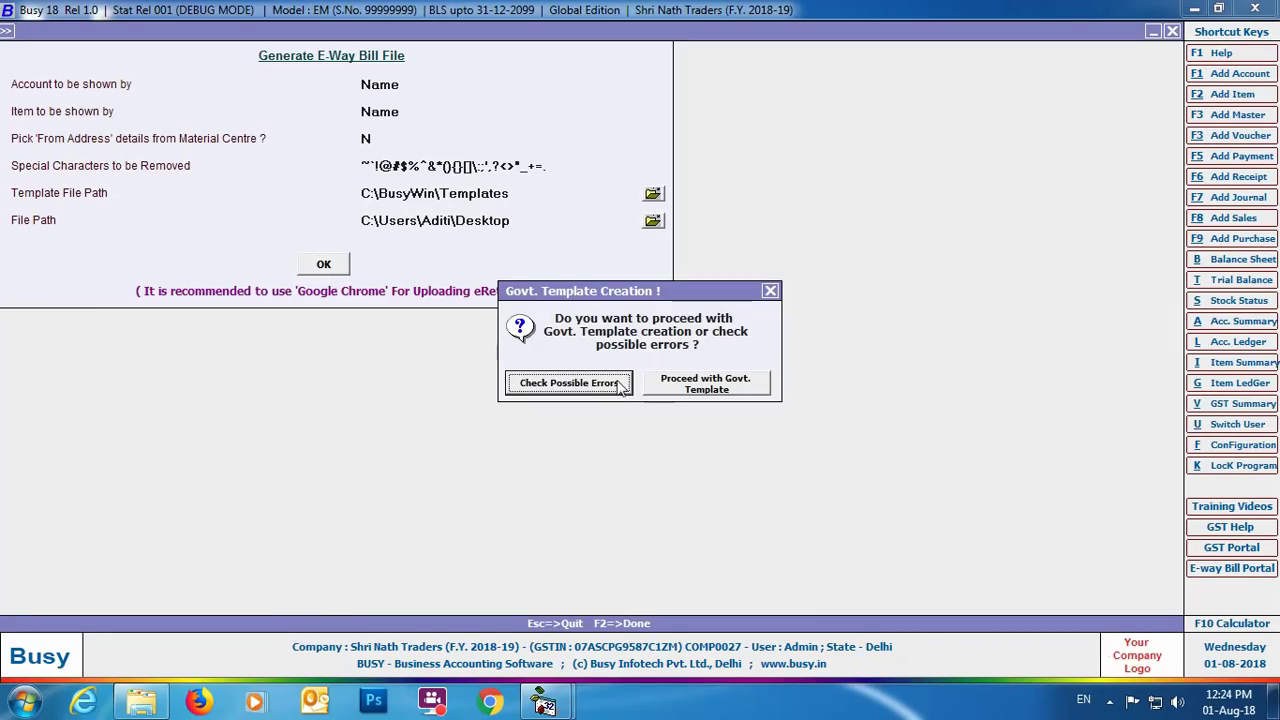
Step: Confirm no invalid entries, then export the voucher to the EWB_Preparation_Tool government template
left_click(568, 383)
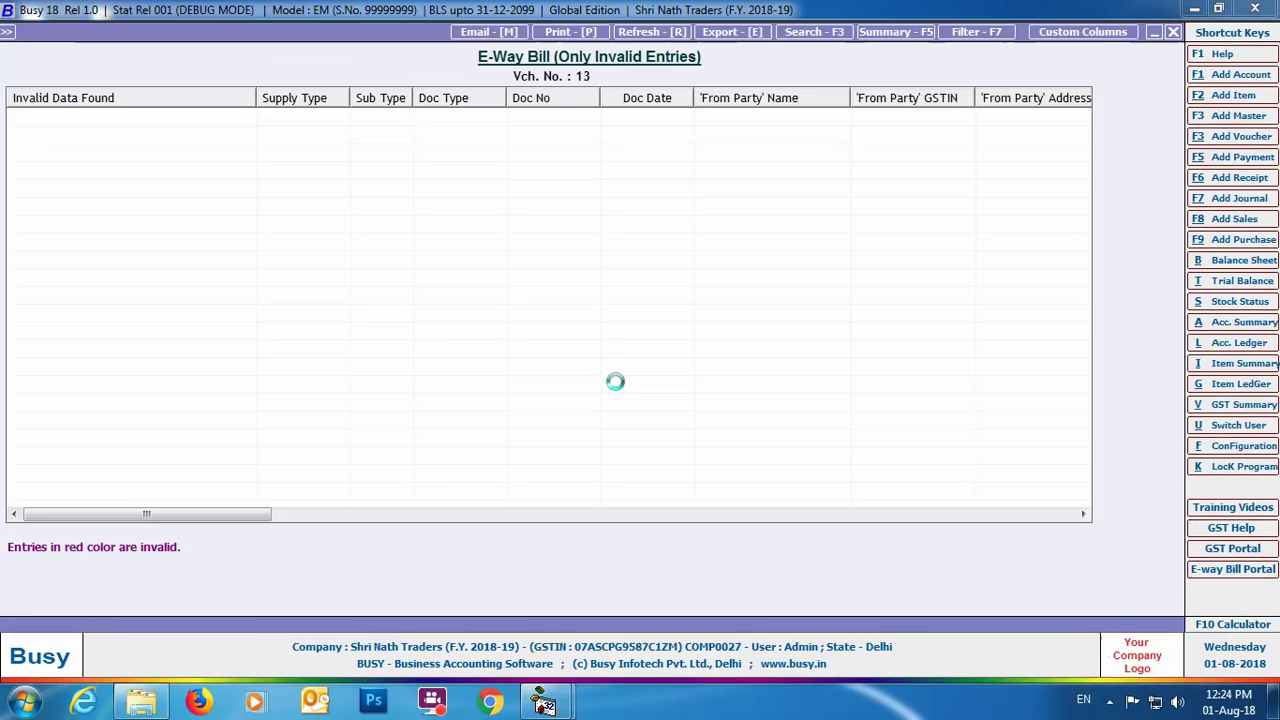
left_click(1172, 32)
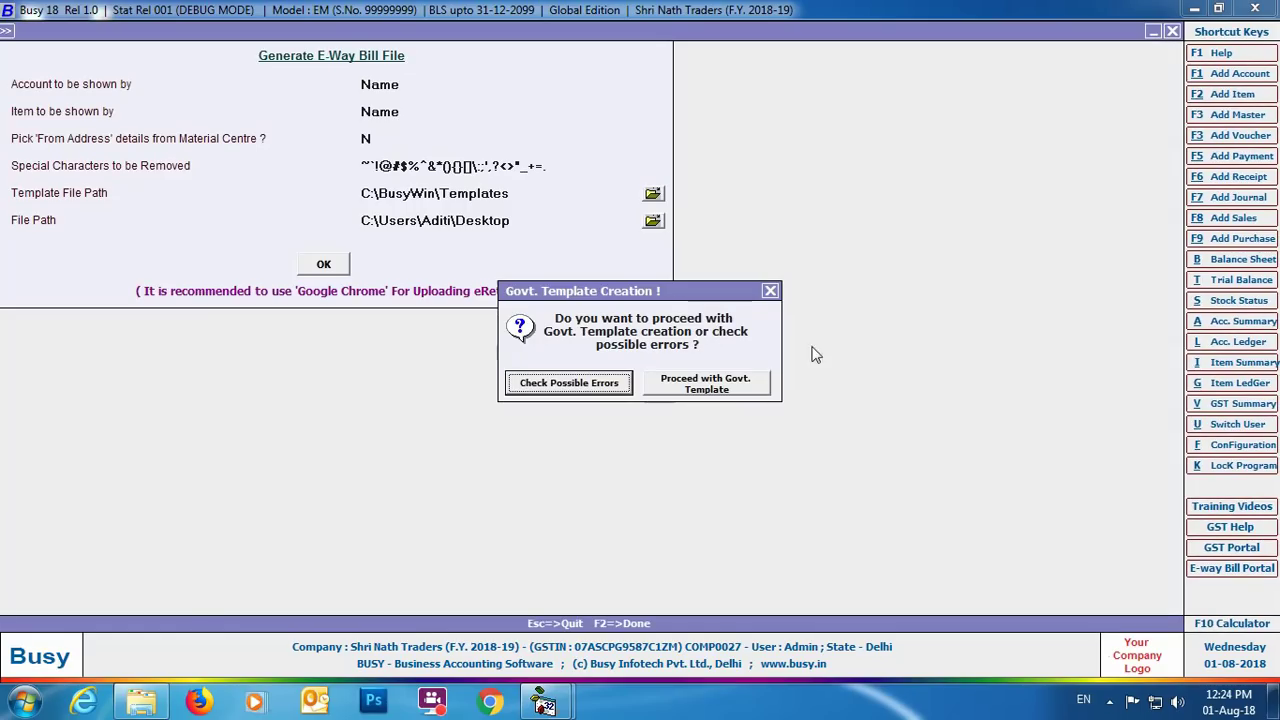
left_click(714, 395)
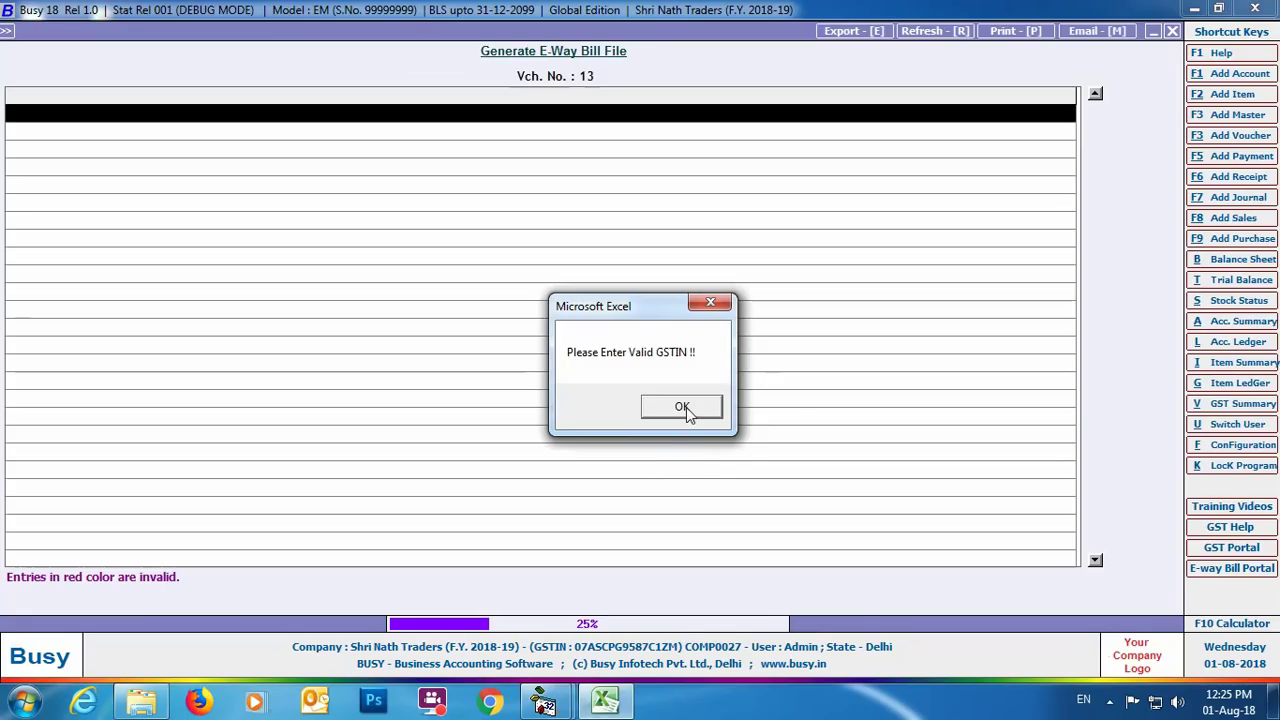
left_click(684, 406)
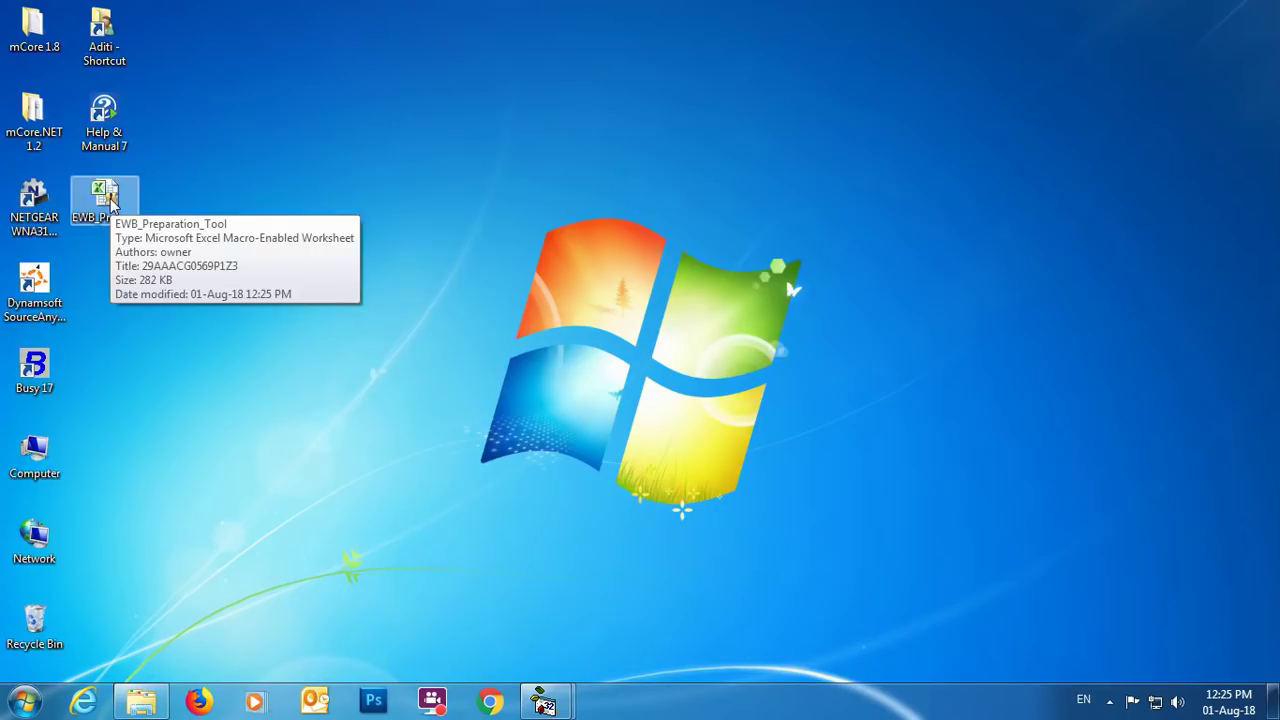
Step: Open the EWB_Preparation_Tool workbook and enter the company's GSTIN and legal name SHRI NATH TRADERS
double_click(103, 200)
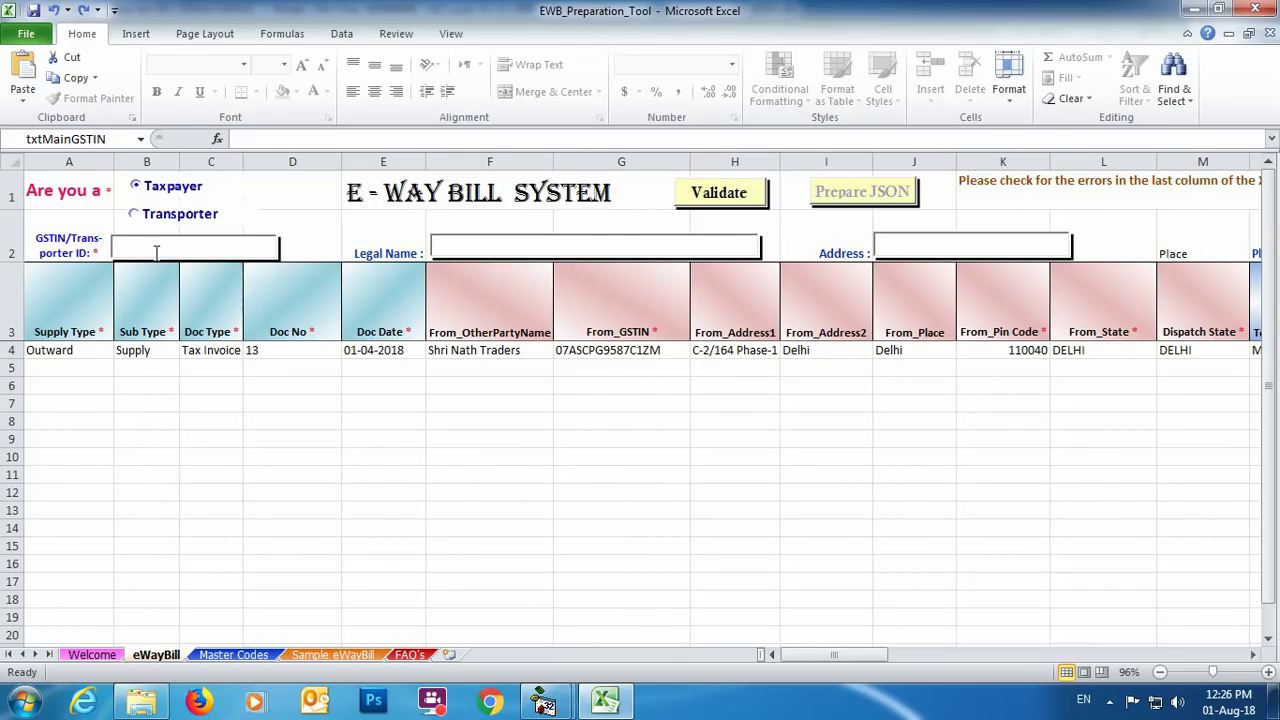
left_click(214, 250)
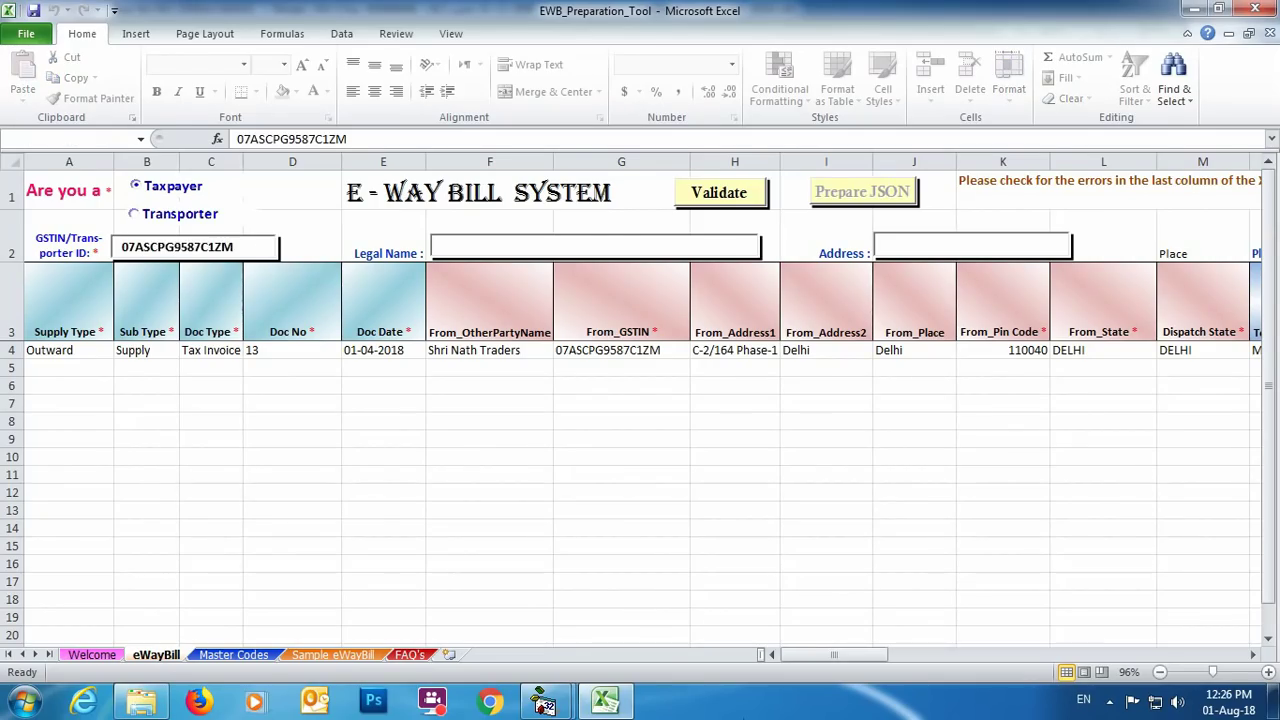
key("Tab")
type("SHRI NATH TRADERS")
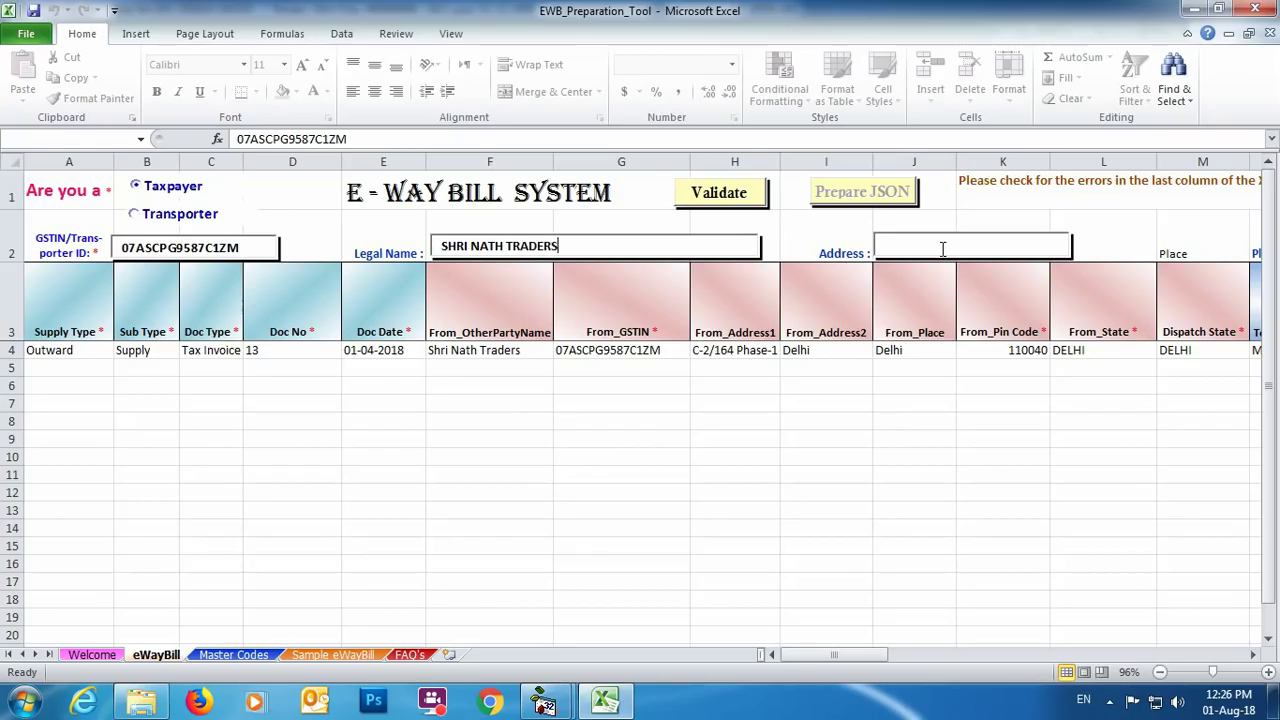
Step: Fill in the company's address, place of dispatch, state DELHI and pin code
key("Tab")
left_click_drag(834, 654, 830, 677)
key("Tab")
type("BAWANA")
key("Tab")
type("DELHI")
key("Tab")
type("110040")
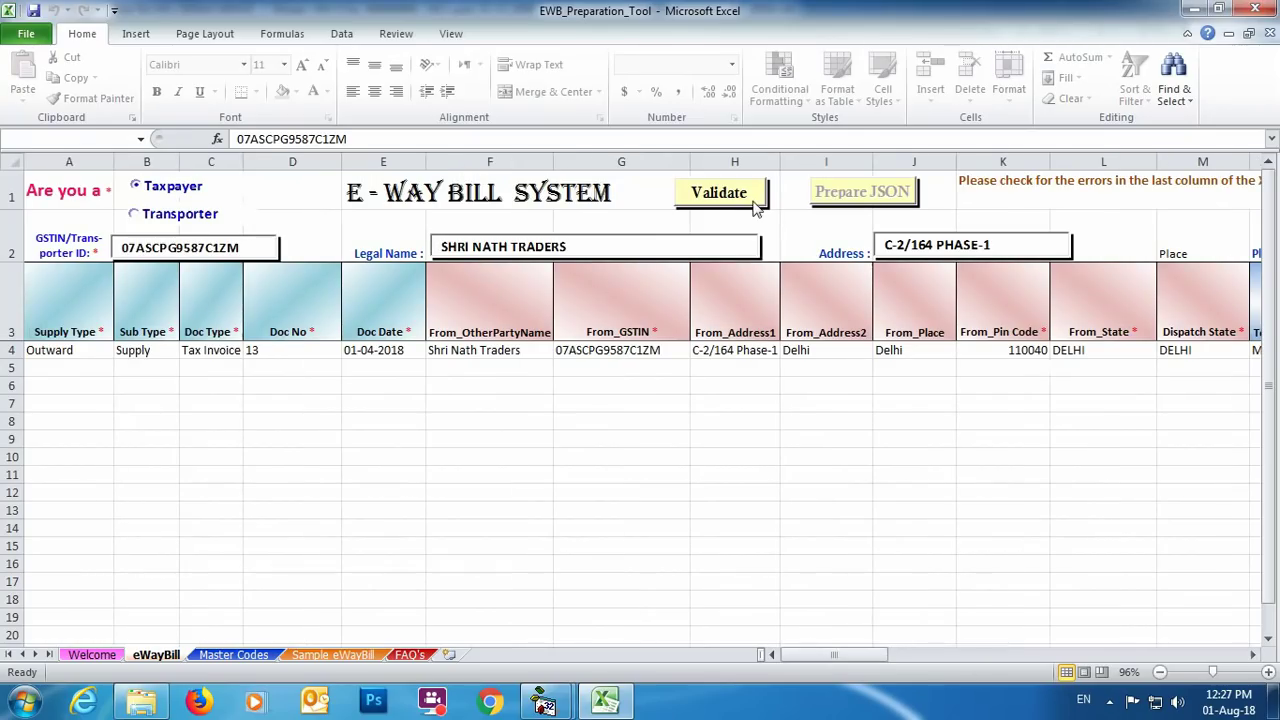
Step: Validate the entries and prepare the E-WayBill_JSON file, then minimise Excel
left_click(740, 193)
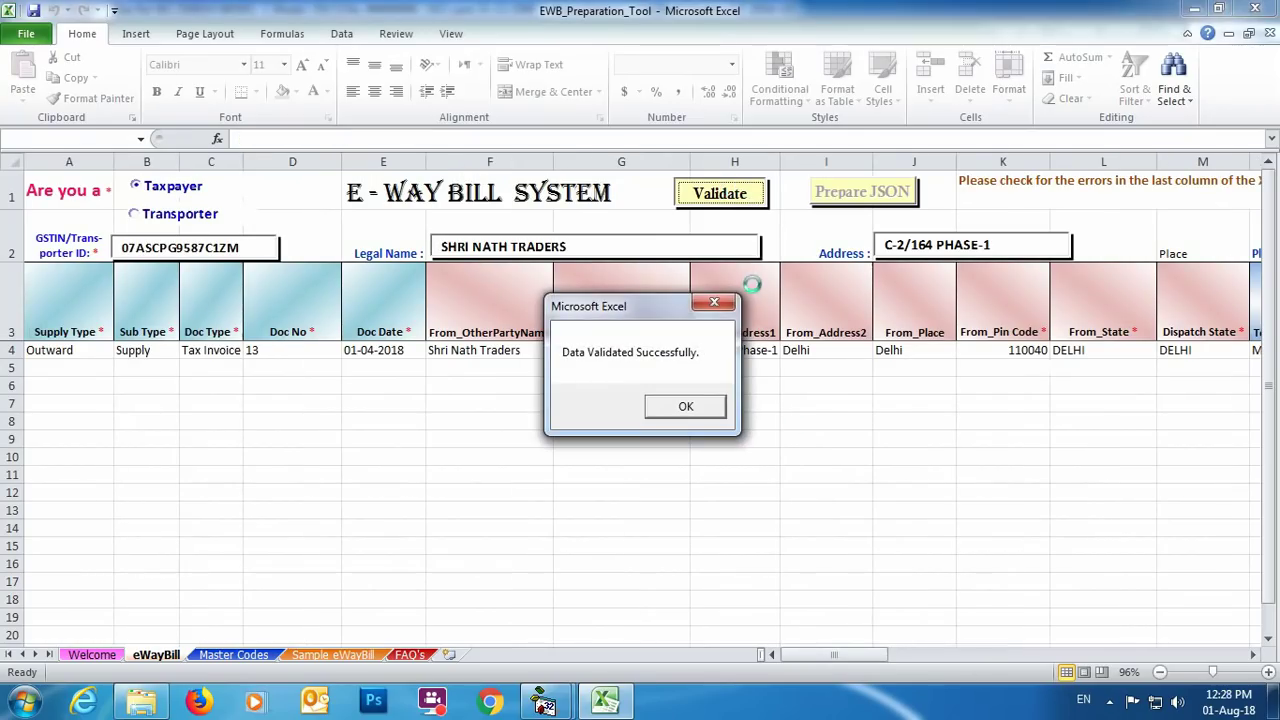
left_click(686, 406)
left_click(845, 193)
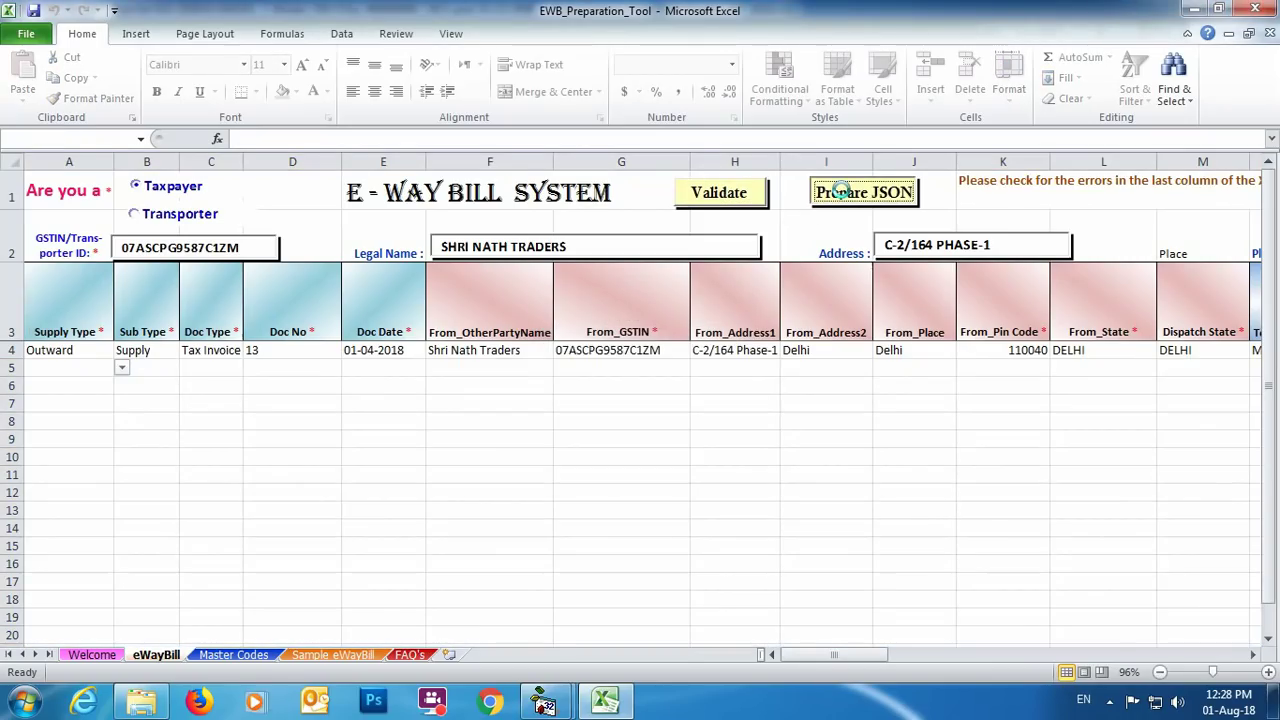
left_click(697, 415)
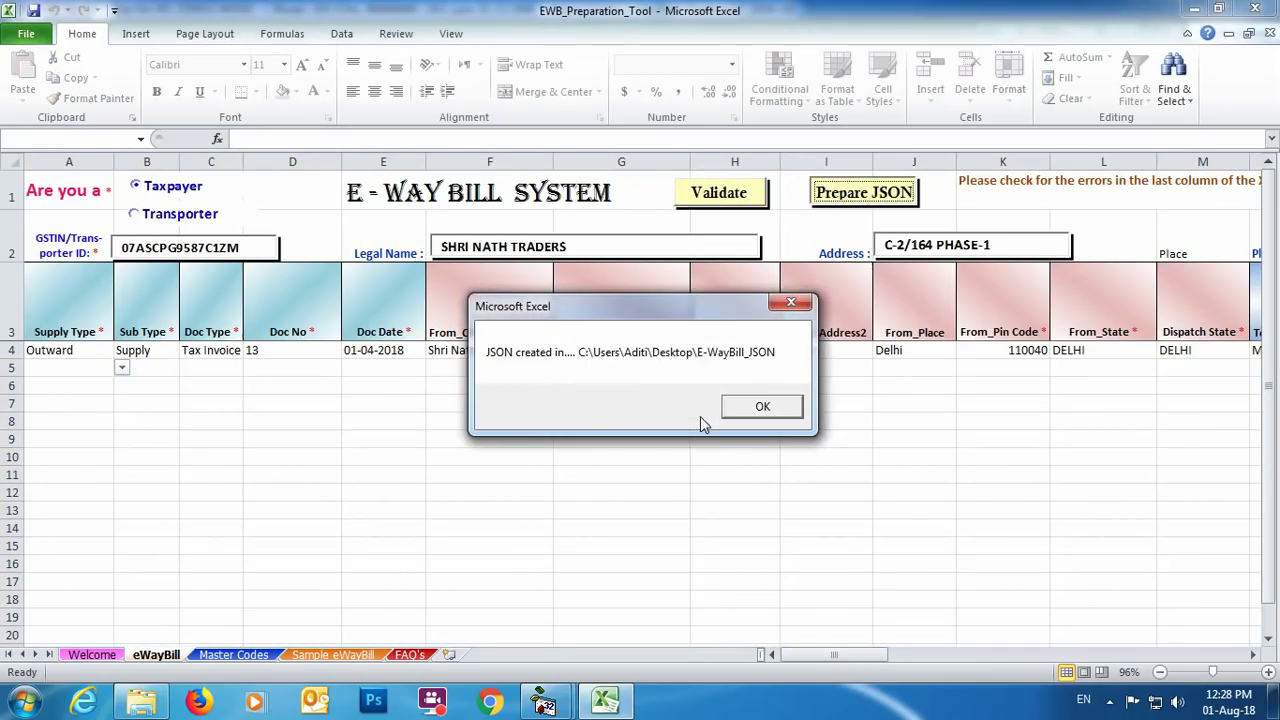
left_click(740, 410)
key("super+d")
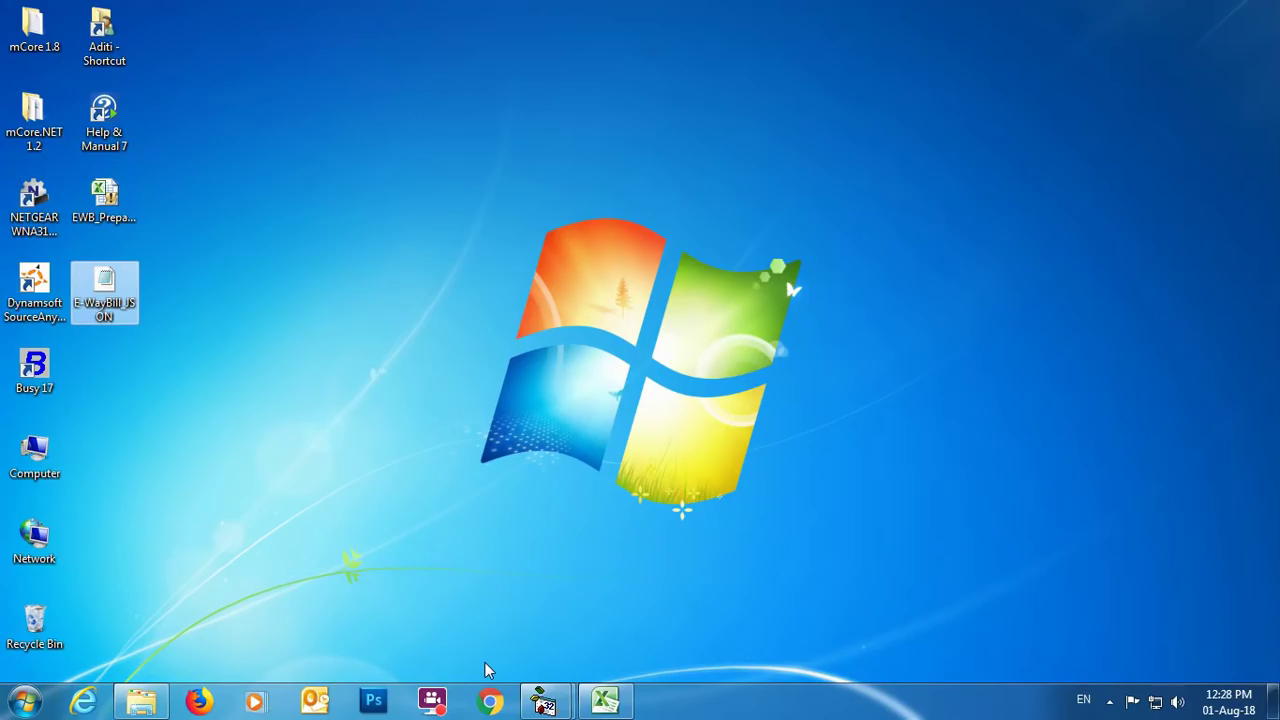
Step: In Busy, open Generate E-Way Bill under GST Misc. Utilities as per Govt. Template, then close it
left_click(550, 700)
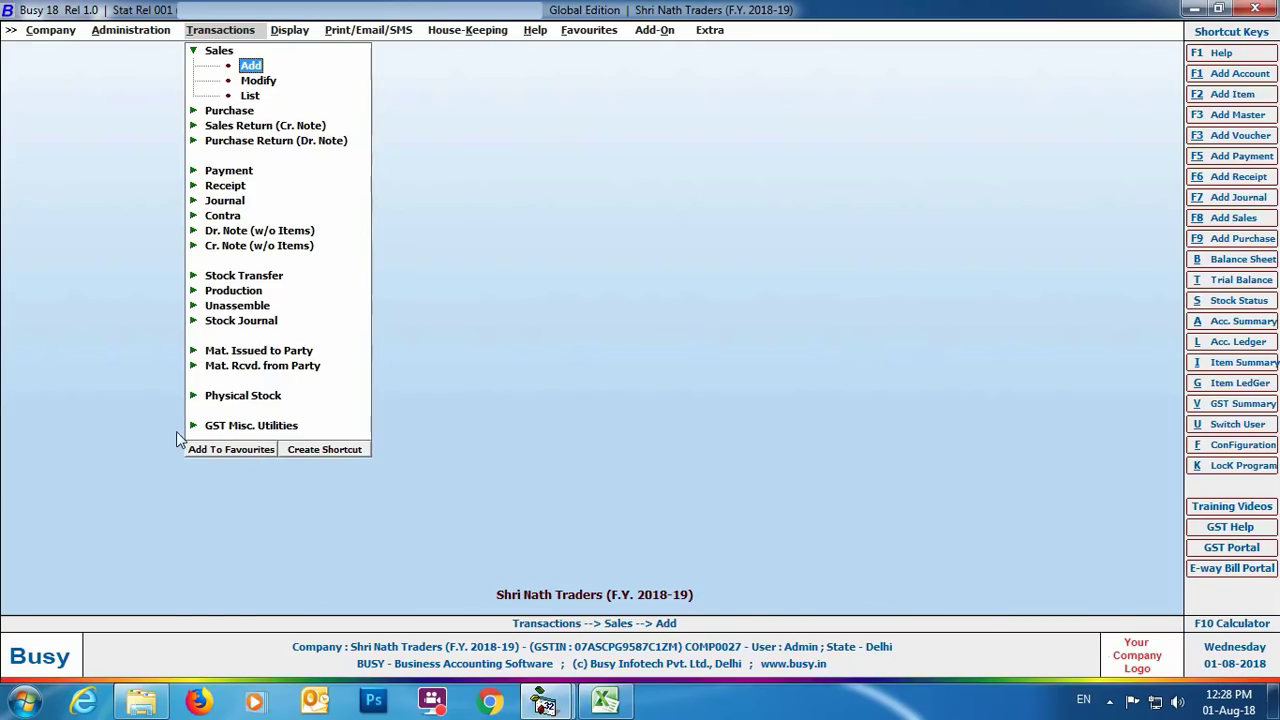
left_click(281, 430)
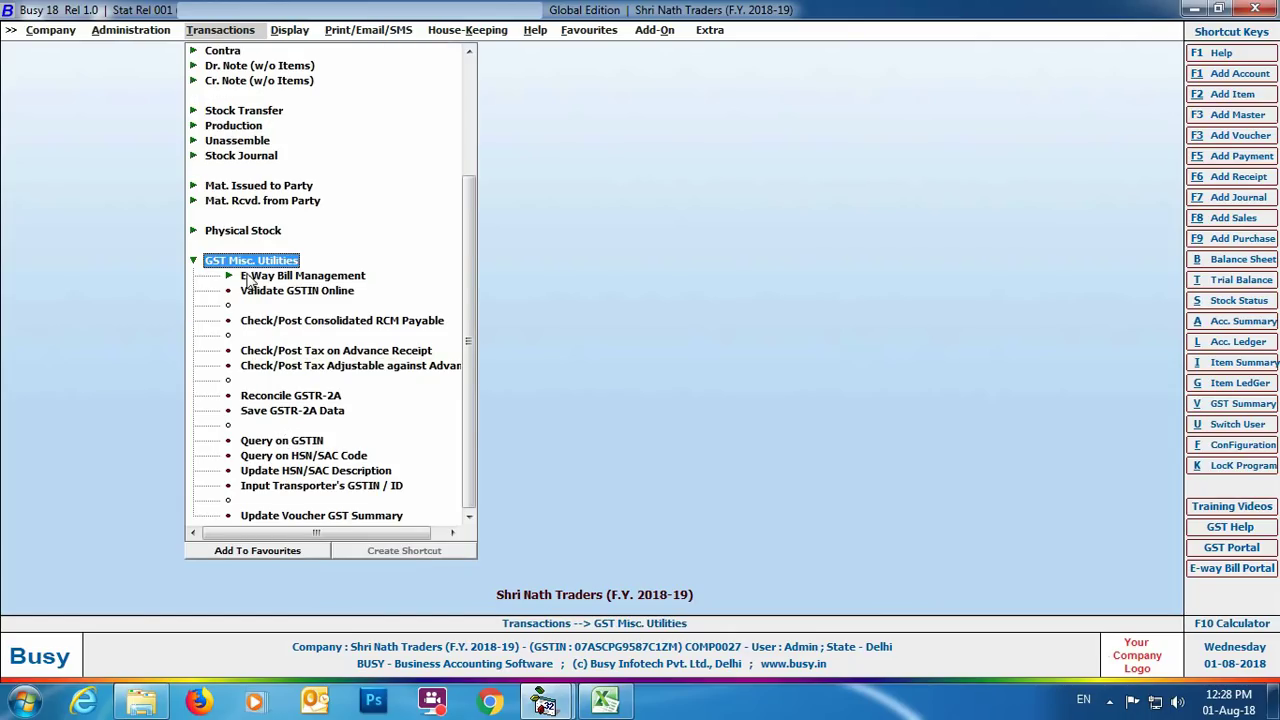
left_click(324, 280)
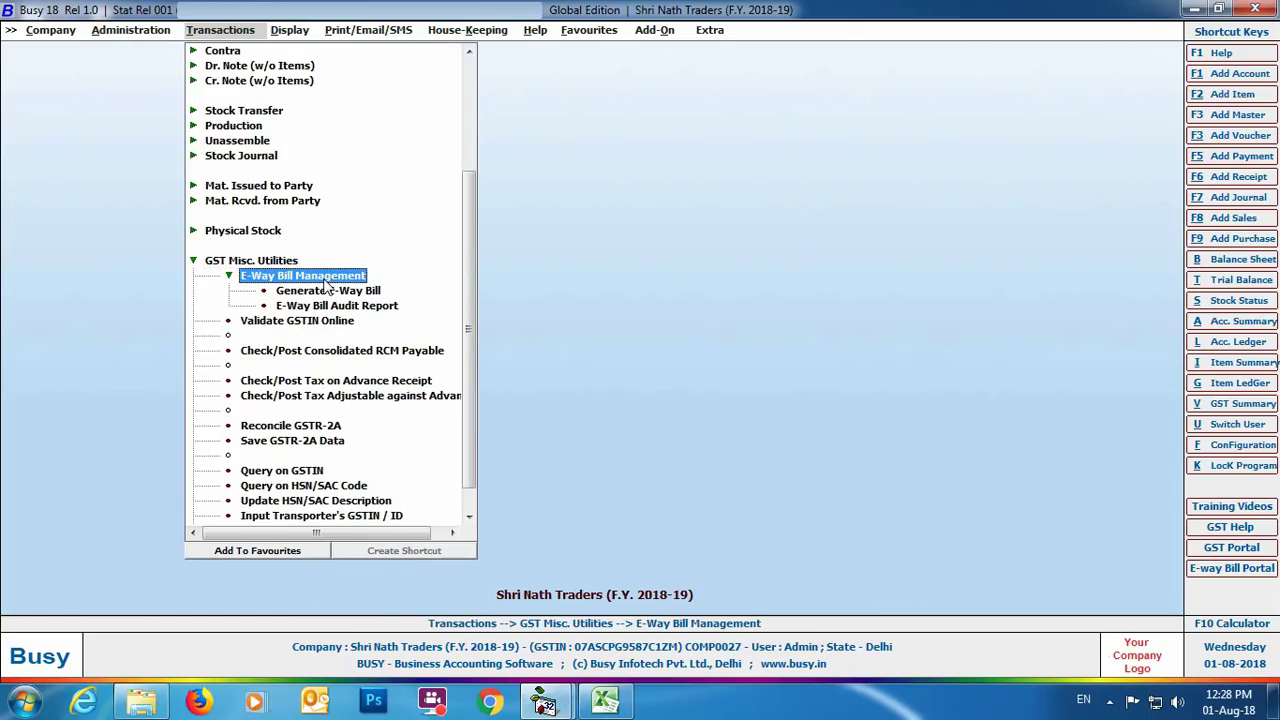
left_click(302, 292)
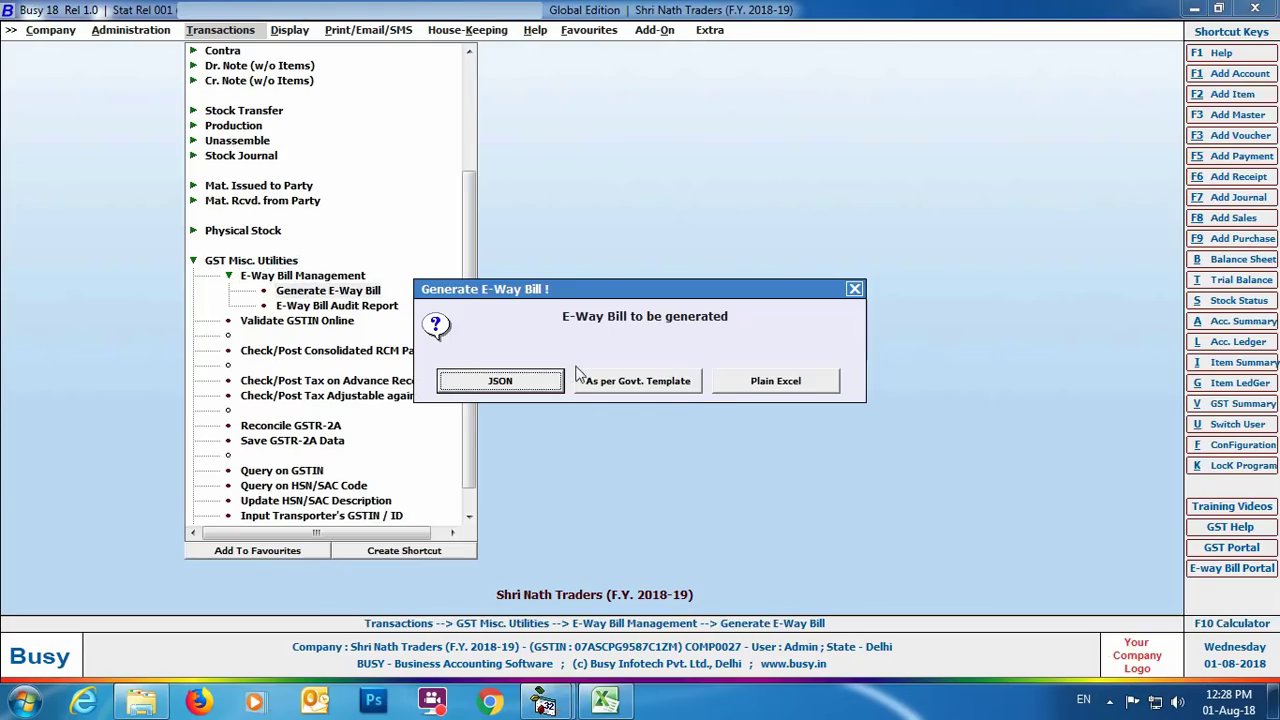
left_click(650, 381)
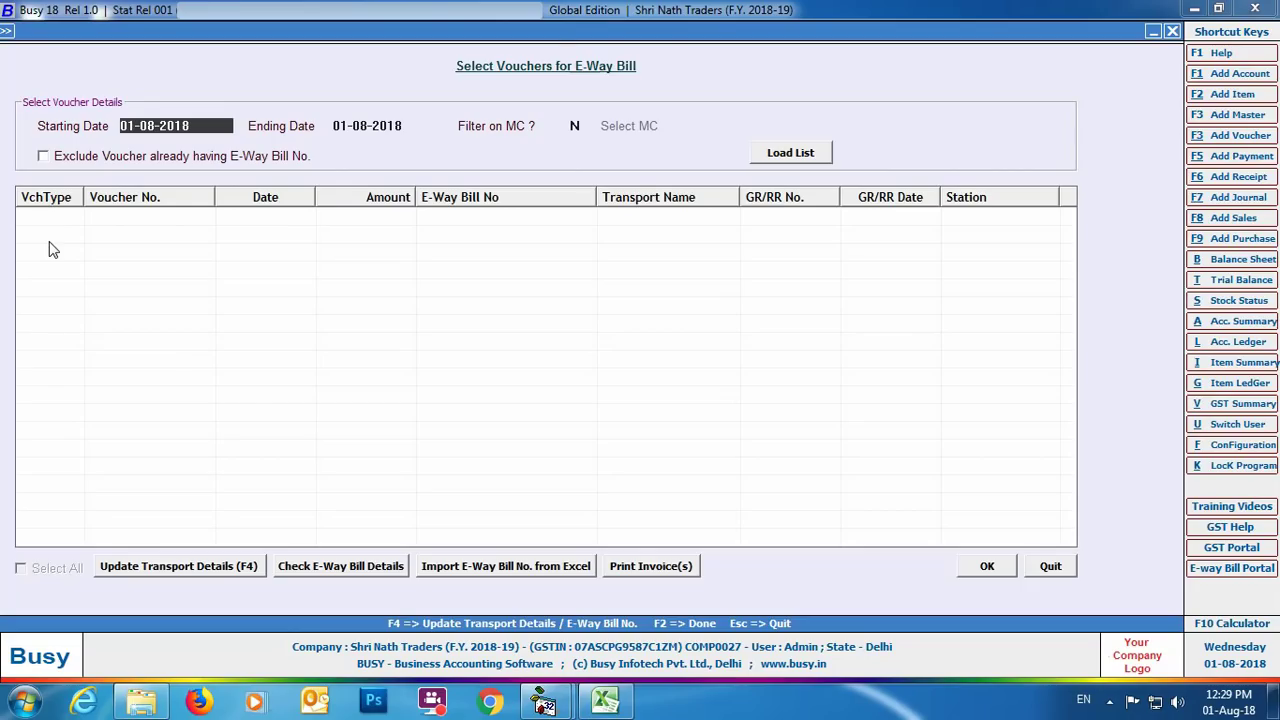
key("Escape")
key("Escape")
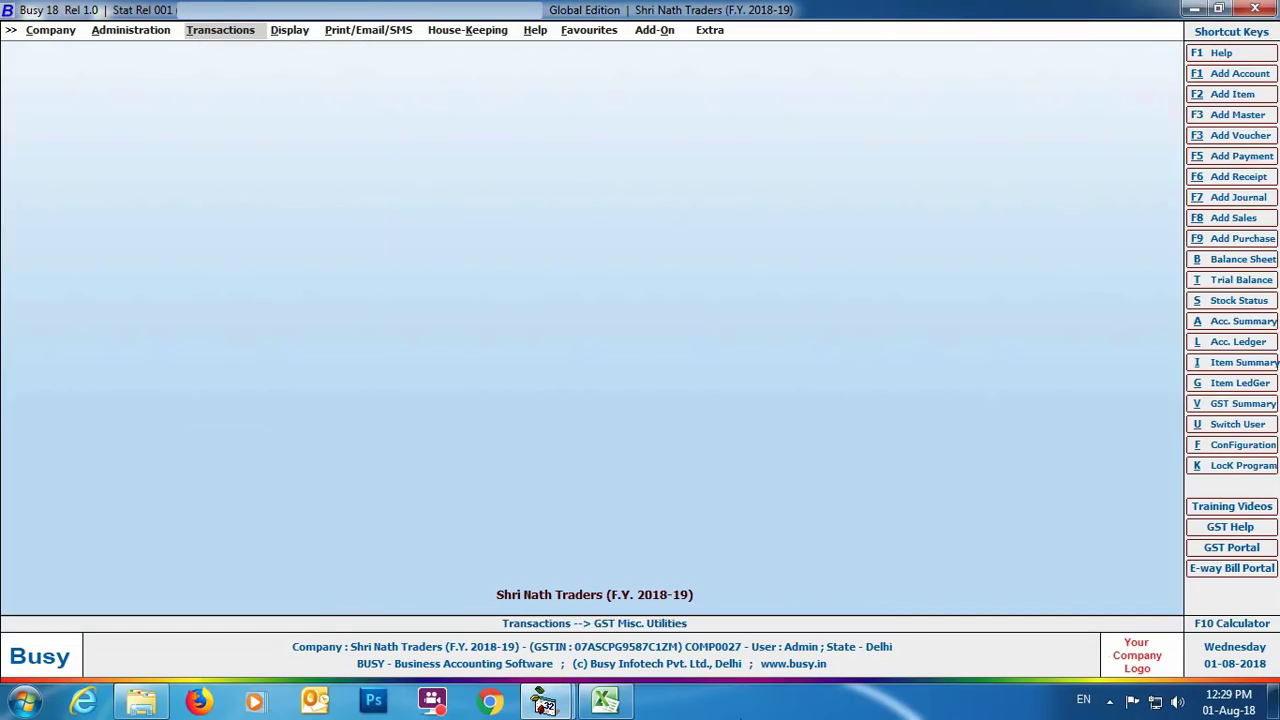